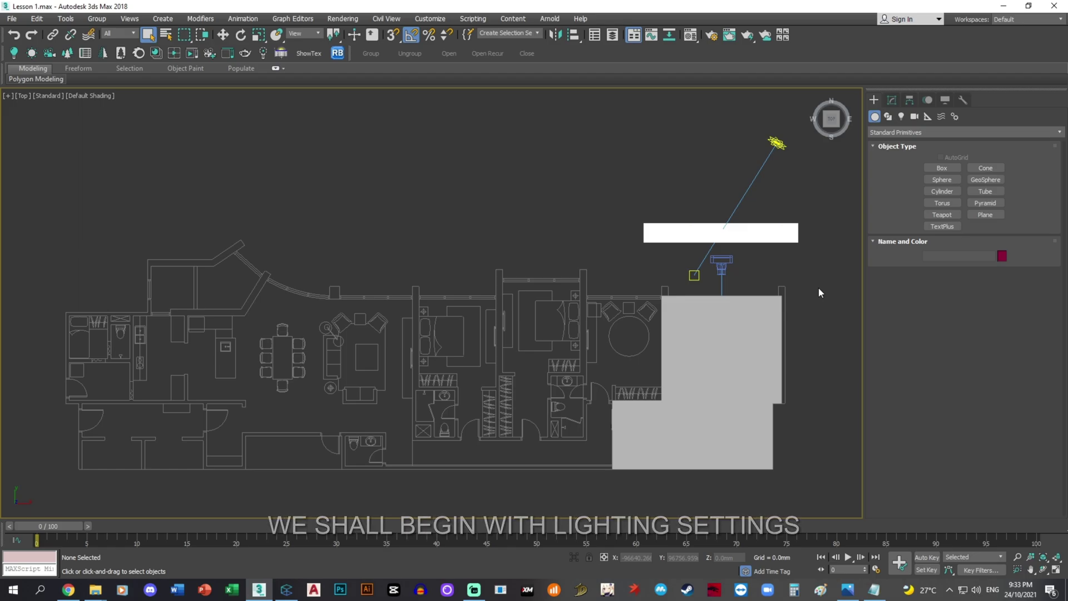
- Display the top view as wireframe and create a Corona light in the empty space beside the bedroom's wardrobe wall
key("F3")
middle_click_drag(817, 286, 721, 259)
scroll(655, 312, "up", 4)
scroll(806, 240, "down", 1)
middle_click_drag(818, 242, 553, 182)
middle_click_drag(673, 236, 691, 259)
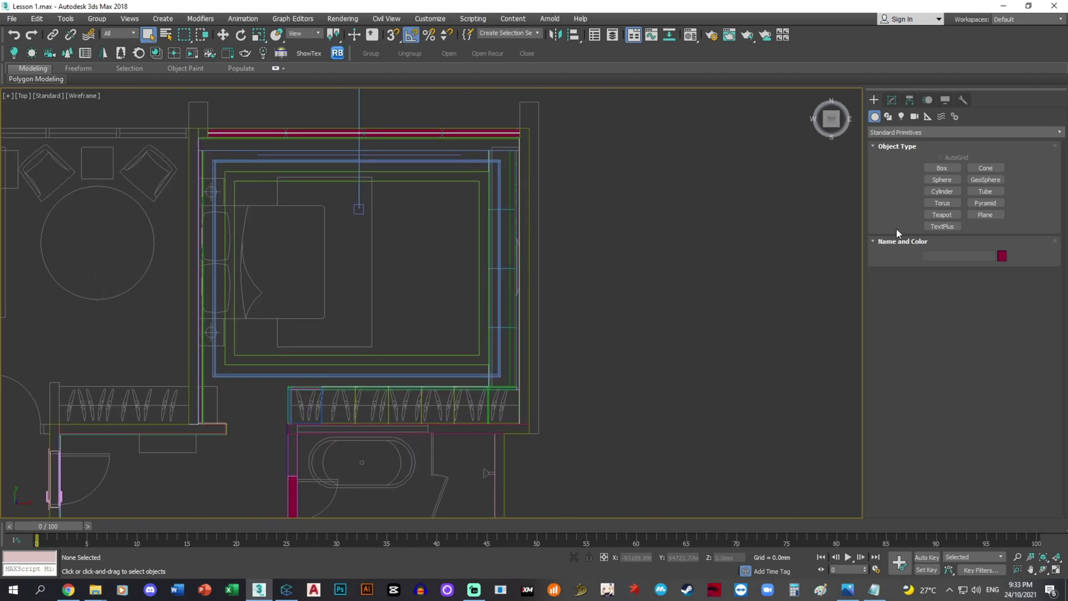
left_click(901, 116)
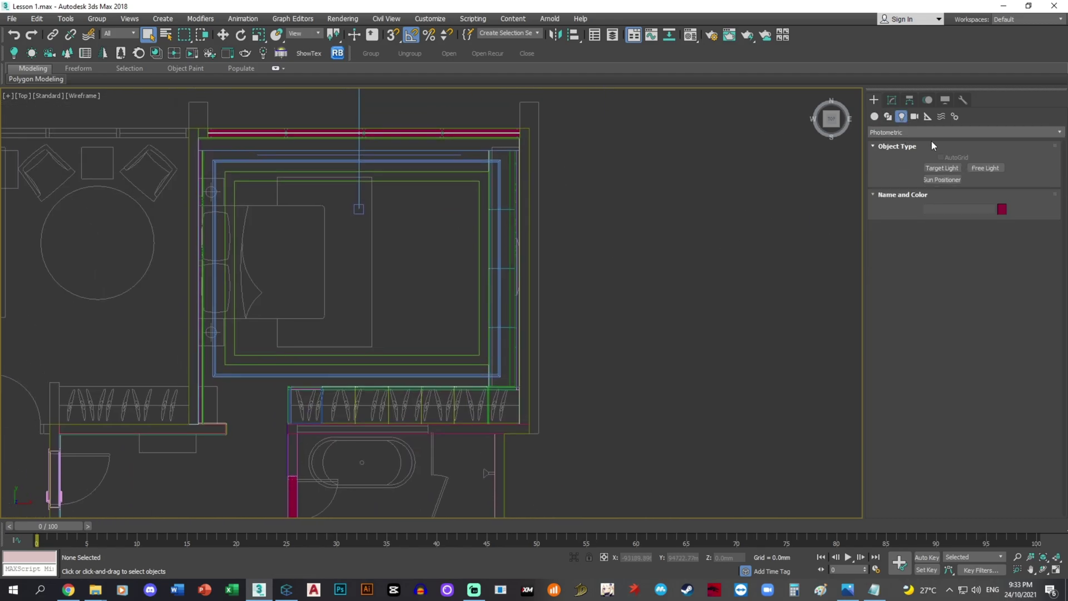
left_click(929, 132)
left_click(929, 159)
left_click(946, 168)
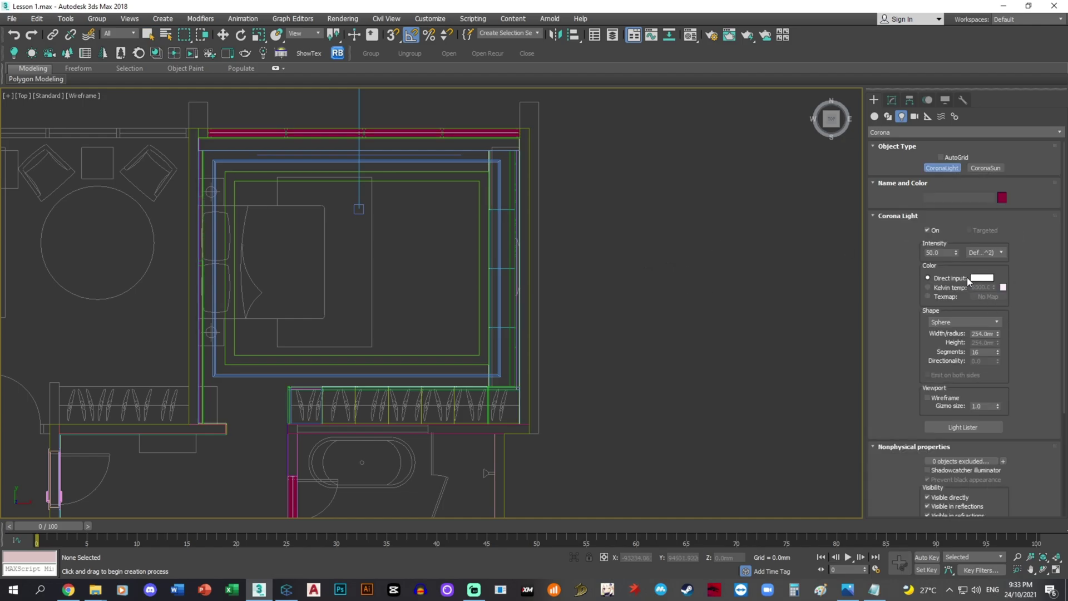
left_click(658, 269)
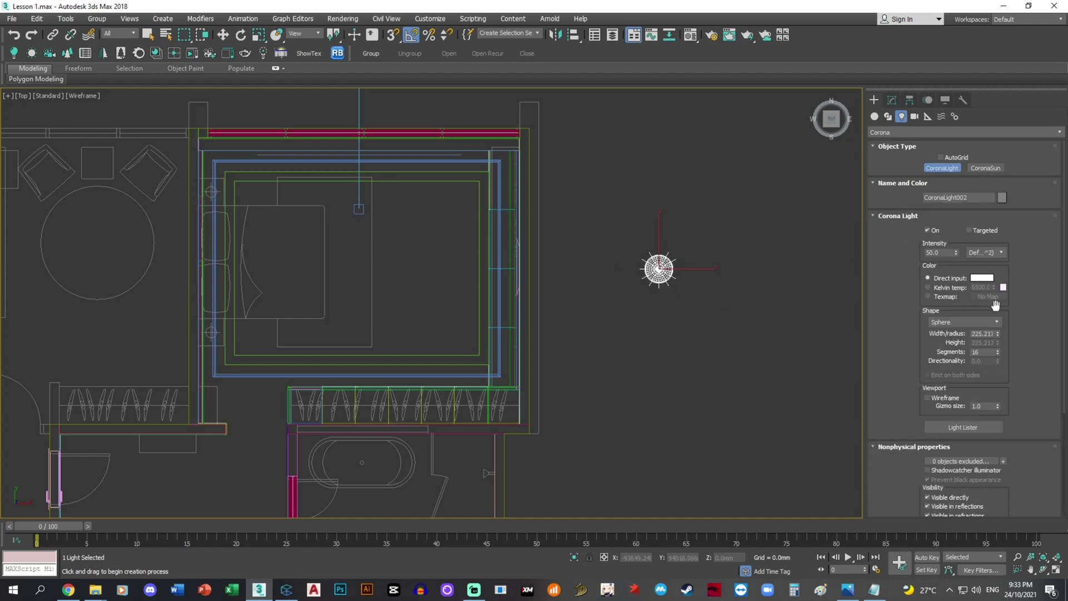
- Set the new Corona light's shape to Disk
left_click(963, 322)
left_click(948, 347)
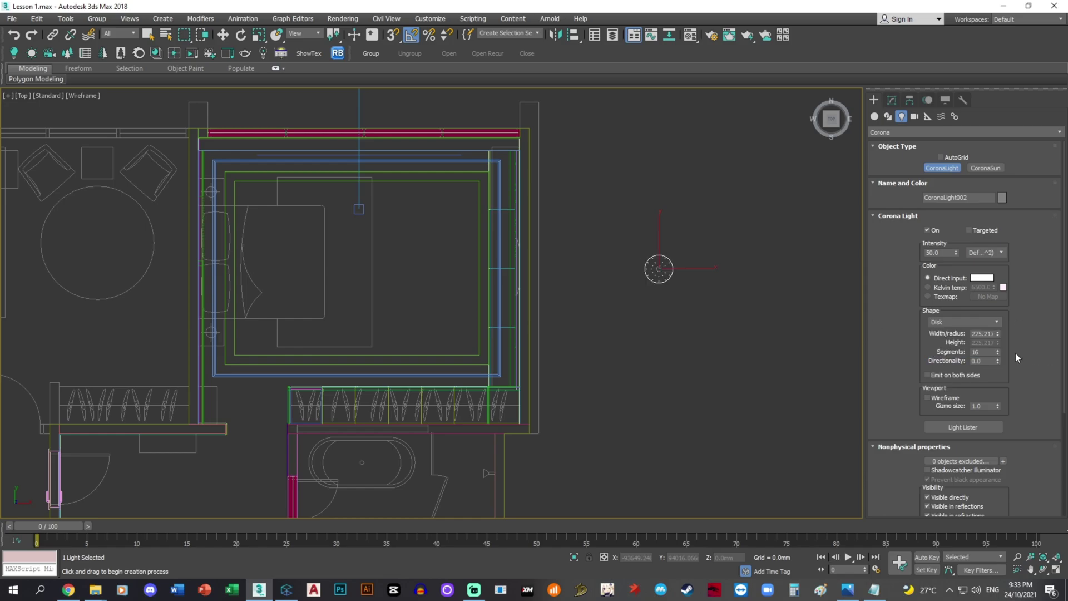
scroll(740, 324, "up", 2)
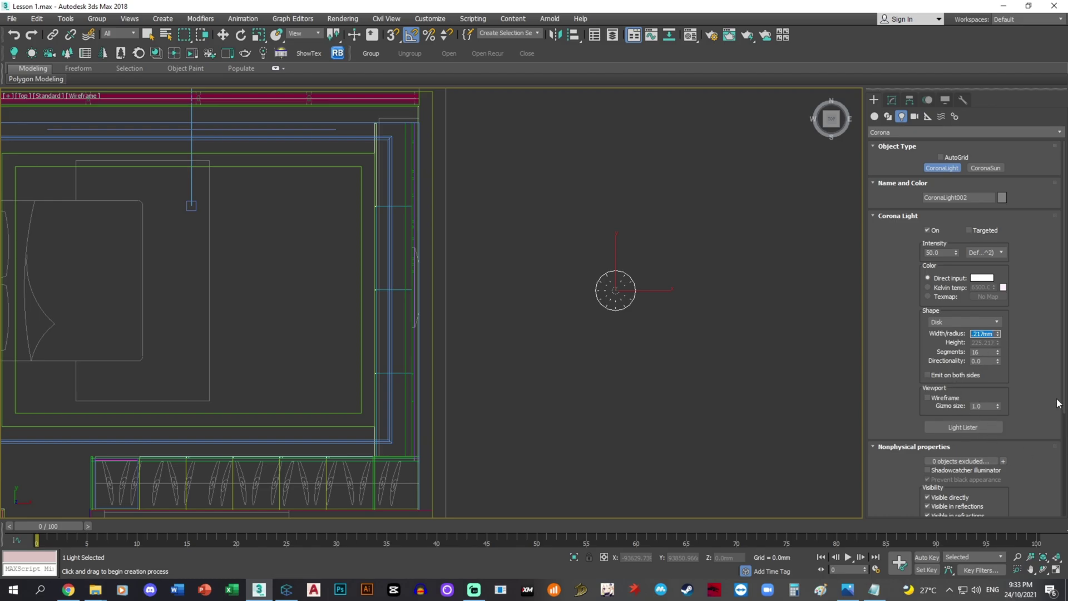
- Switch to File Explorer and open the IES Lights folder inside the Autodesk folder to find a profile for the light
scroll(981, 417, "down", 5)
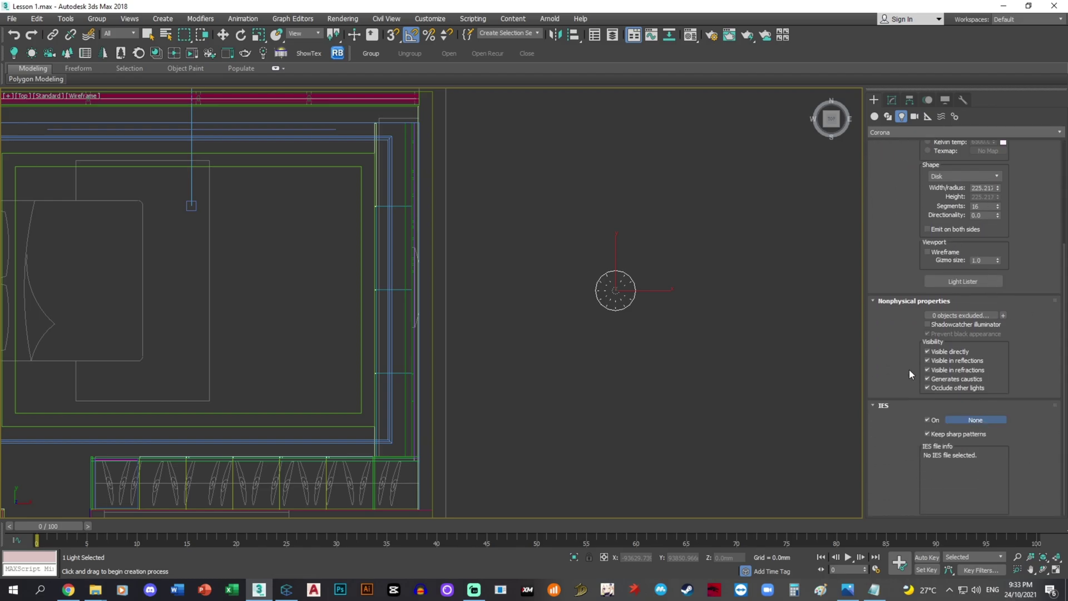
left_click(975, 420)
mouse_move(96, 590)
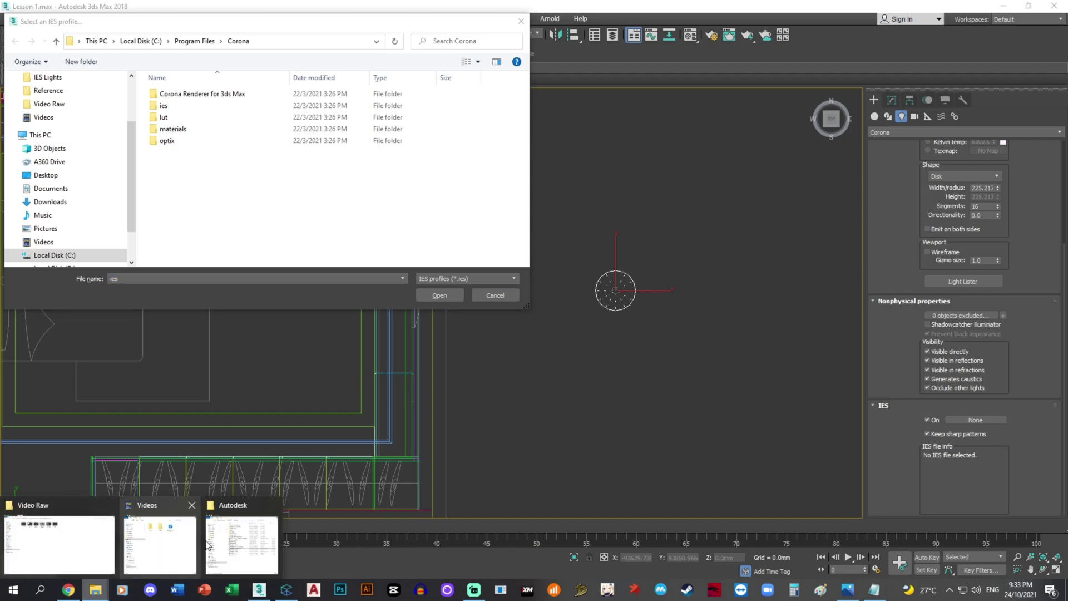
mouse_move(172, 557)
left_click(242, 545)
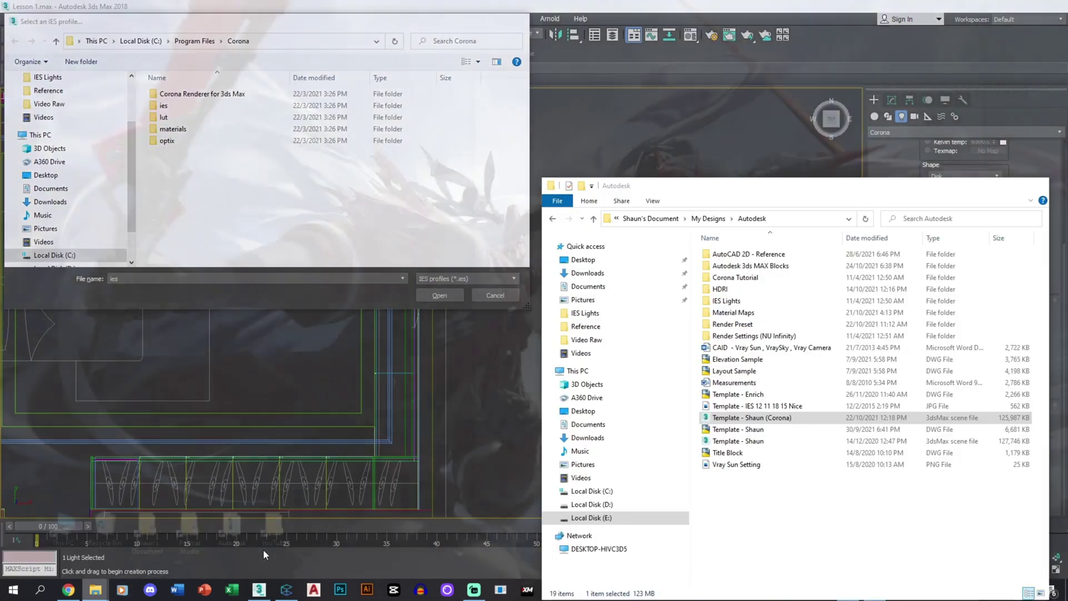
double_click(726, 301)
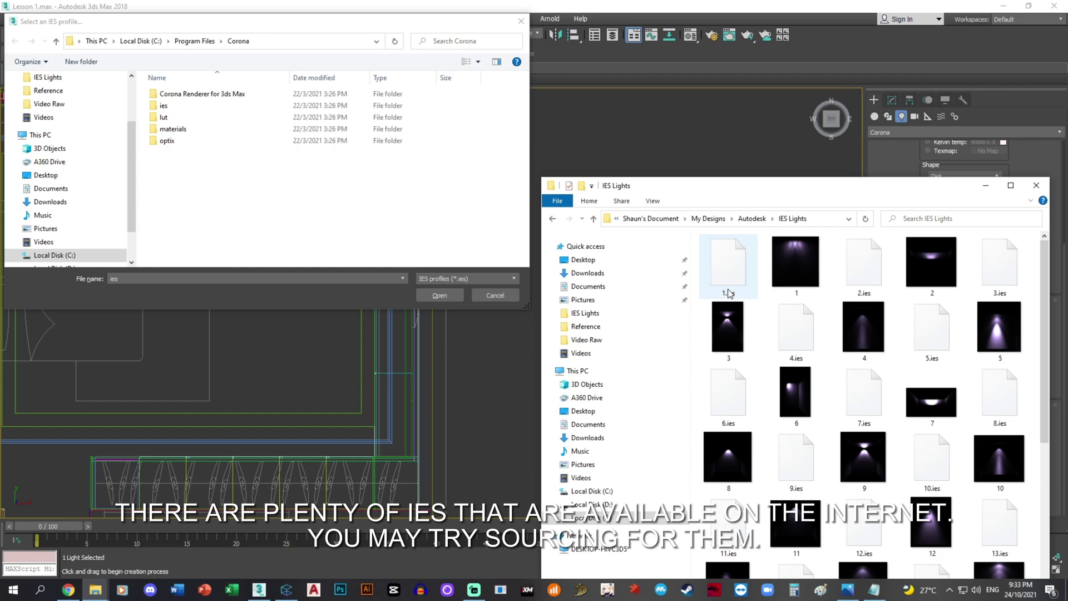
left_click(509, 297)
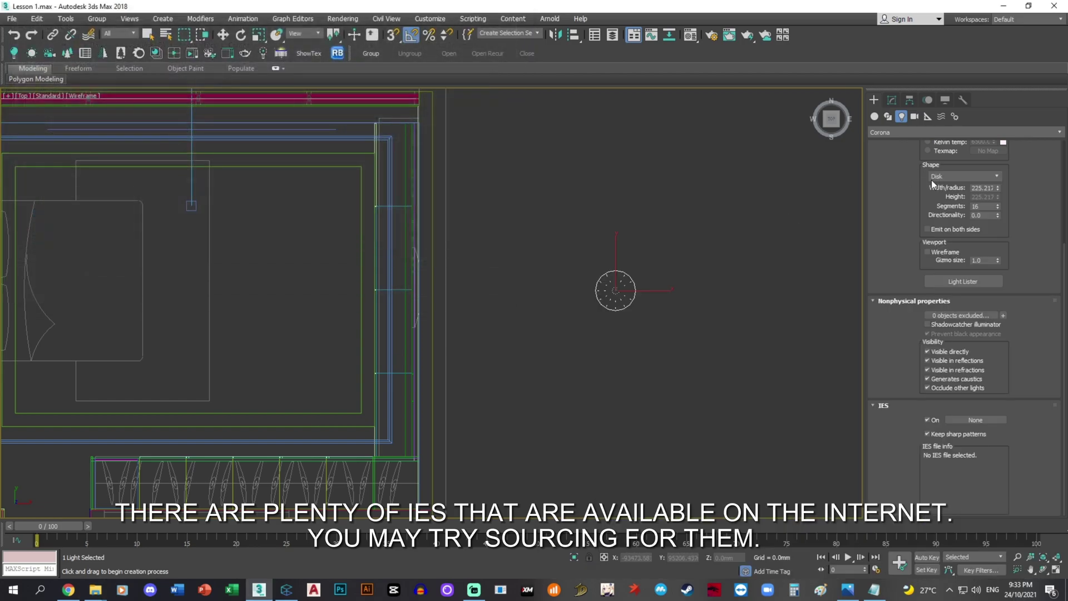
- Try to assign 15.ies straight from the IES Lights folder in File Explorer to the light's IES slot
mouse_move(96, 590)
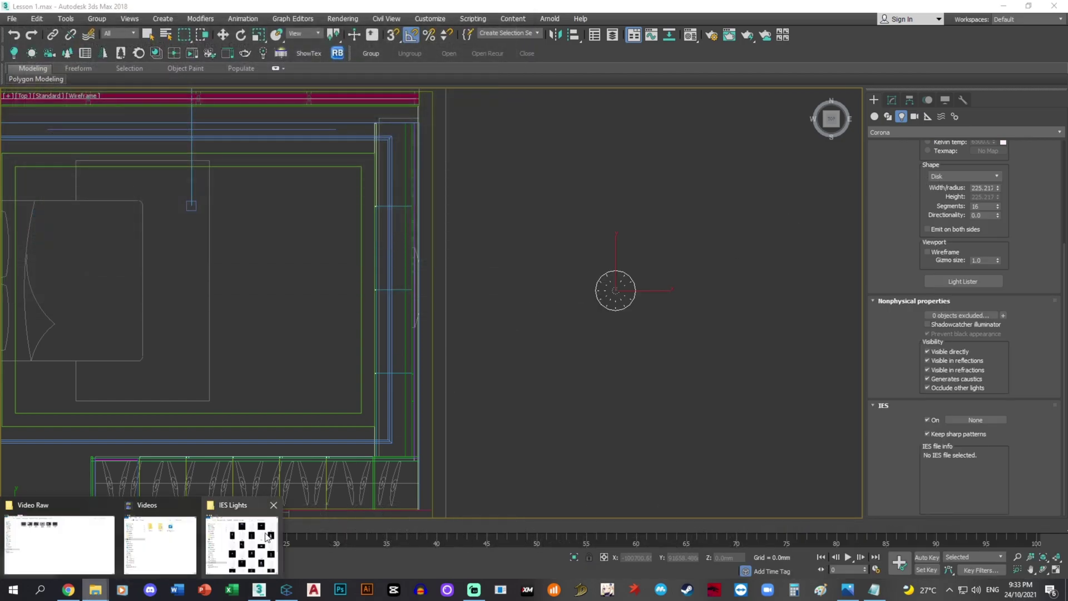
left_click(243, 542)
left_click_drag(844, 190, 365, 100)
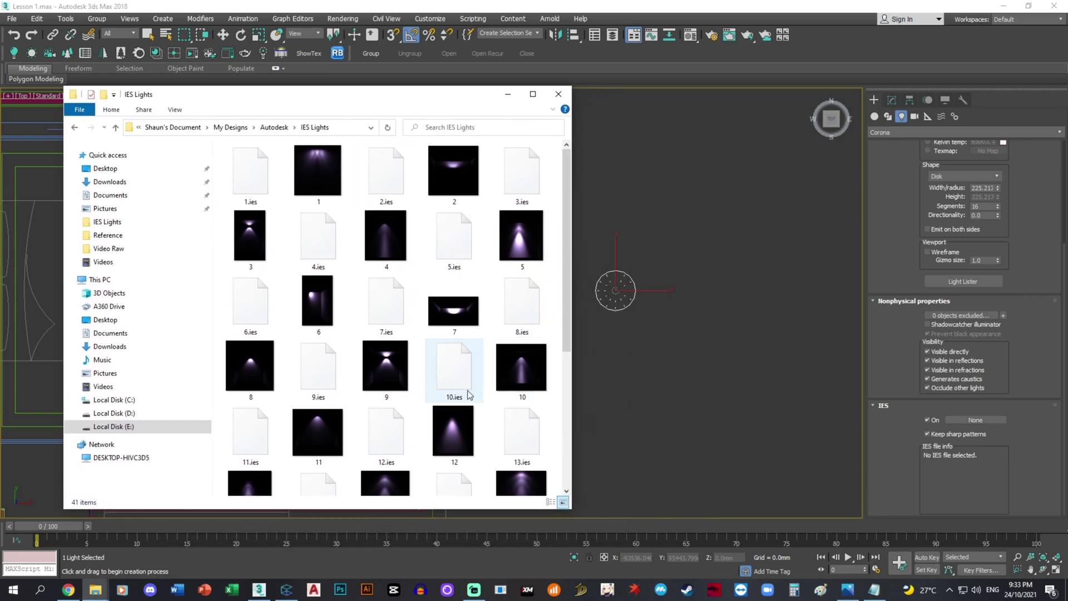
scroll(382, 343, "down", 3)
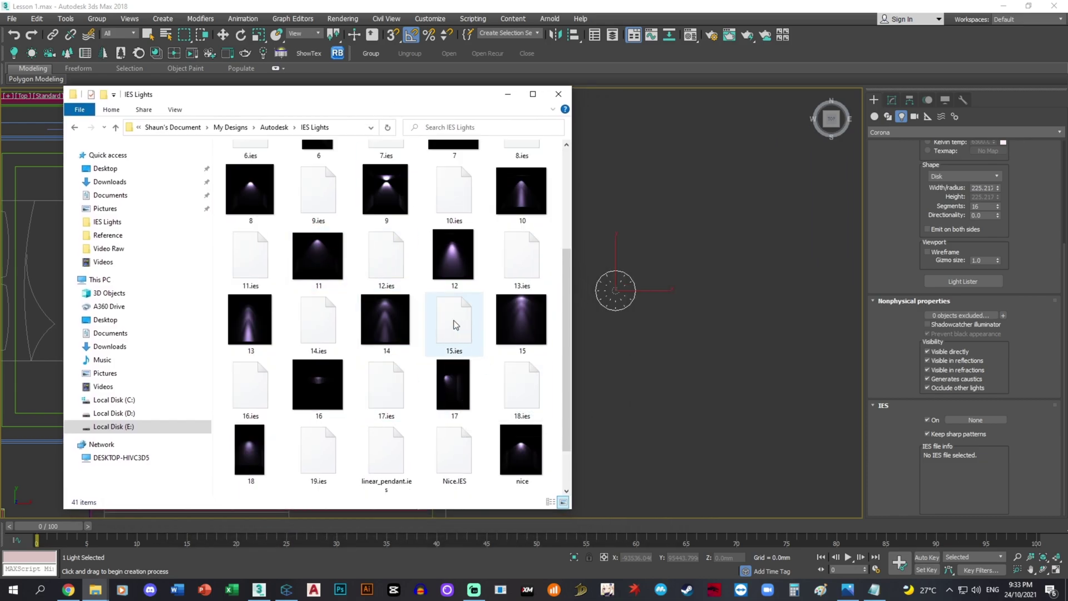
left_click_drag(451, 325, 986, 318)
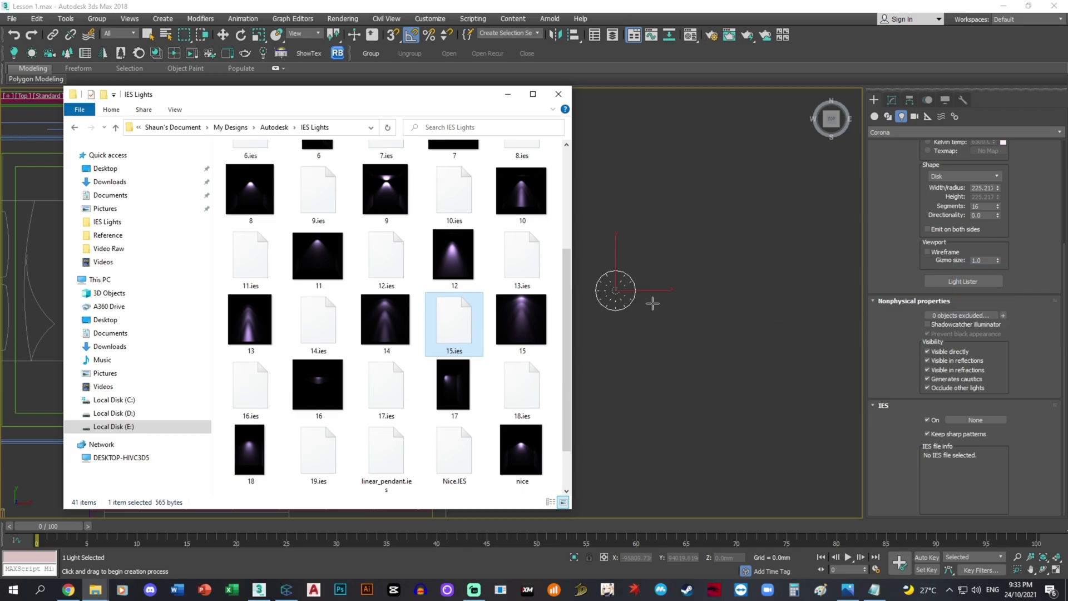
left_click_drag(454, 337, 1008, 416)
- Load 15.ies into the Corona light's IES slot, using the IES Lights folder path copied from File Explorer
left_click(969, 421)
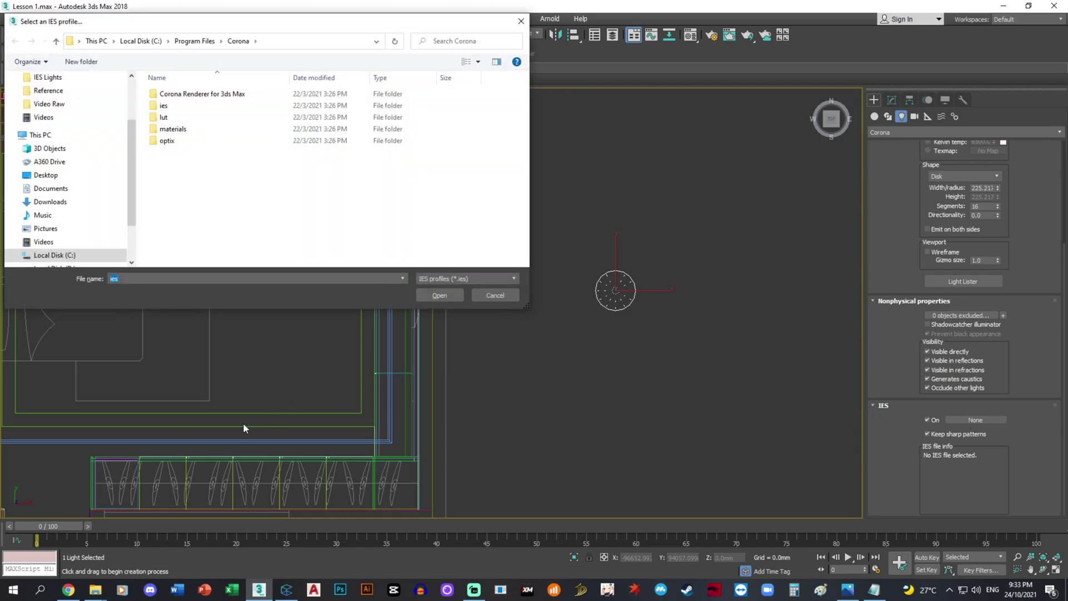
mouse_move(95, 589)
left_click(250, 535)
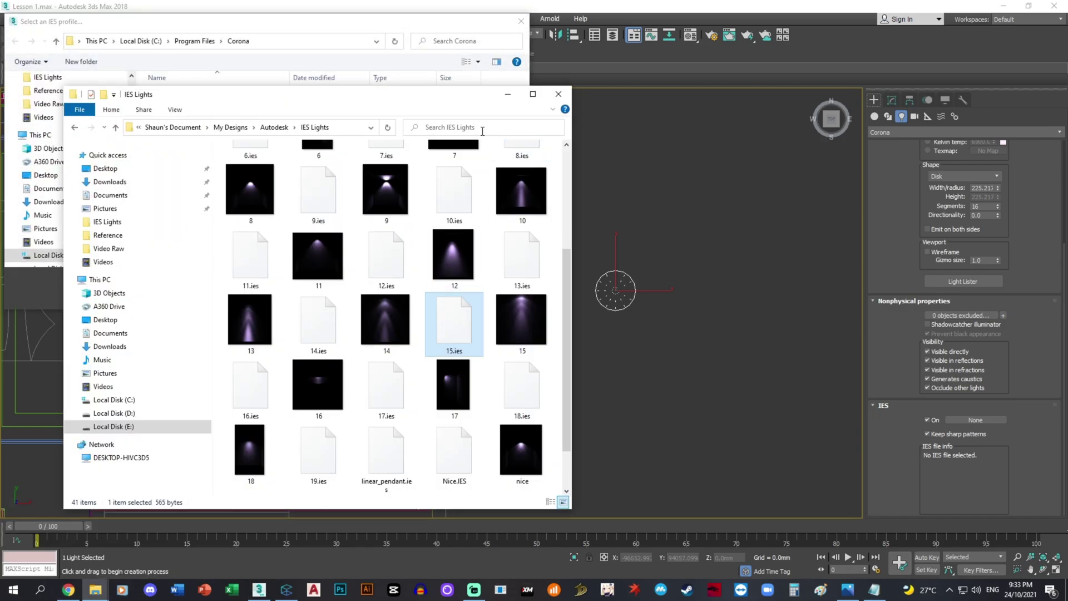
left_click(334, 127)
key("ctrl+c")
left_click(306, 40)
key("ctrl+v")
key("Return")
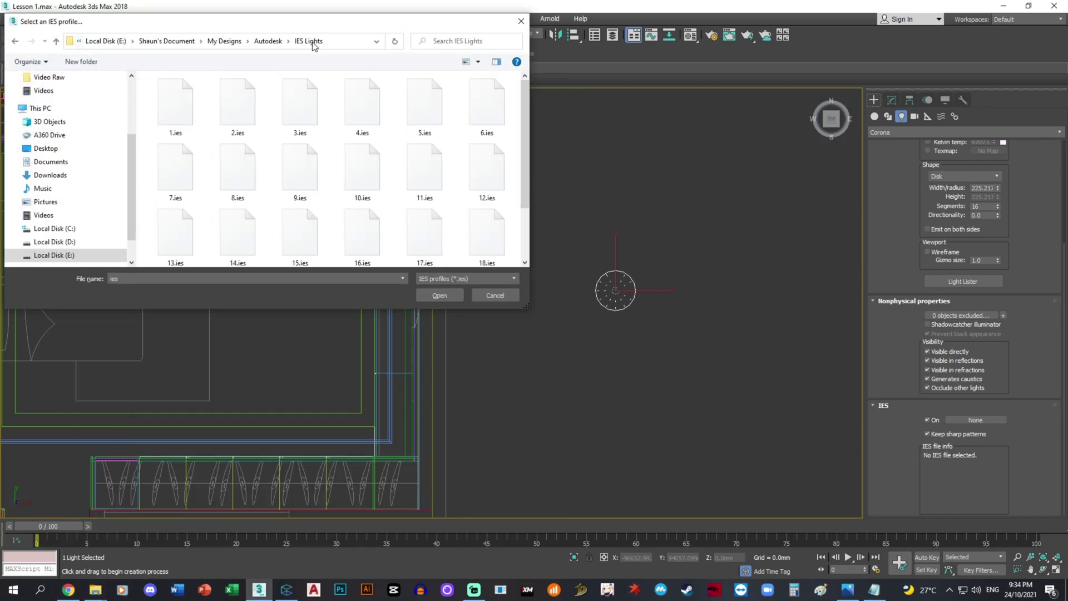
left_click(298, 234)
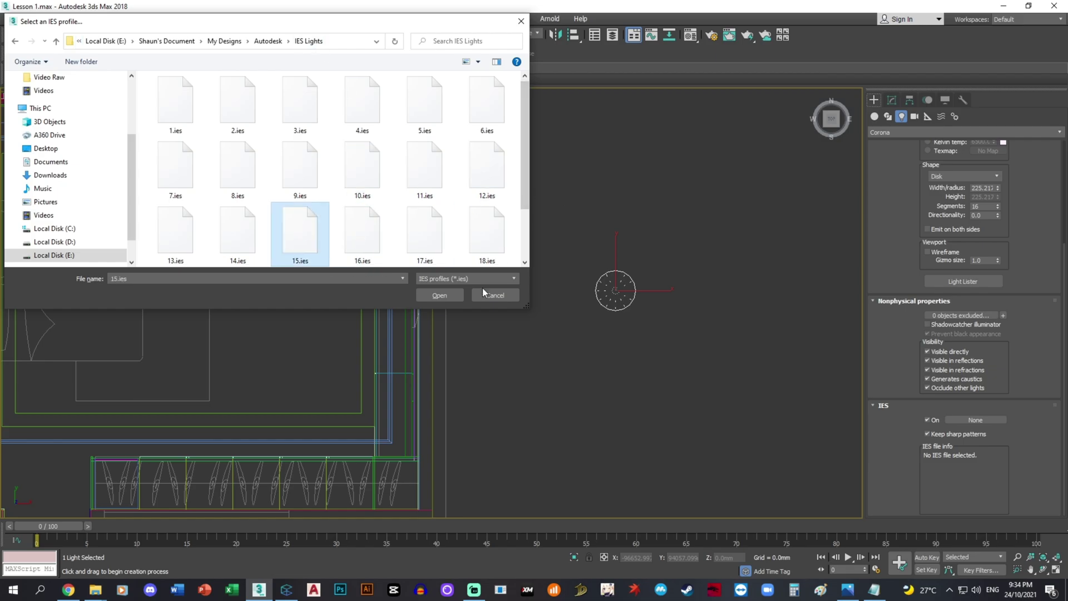
left_click(439, 296)
- Leave light creation with the Move tool, frame the light in the top view and bring up its parameters for modification
scroll(684, 297, "down", 2)
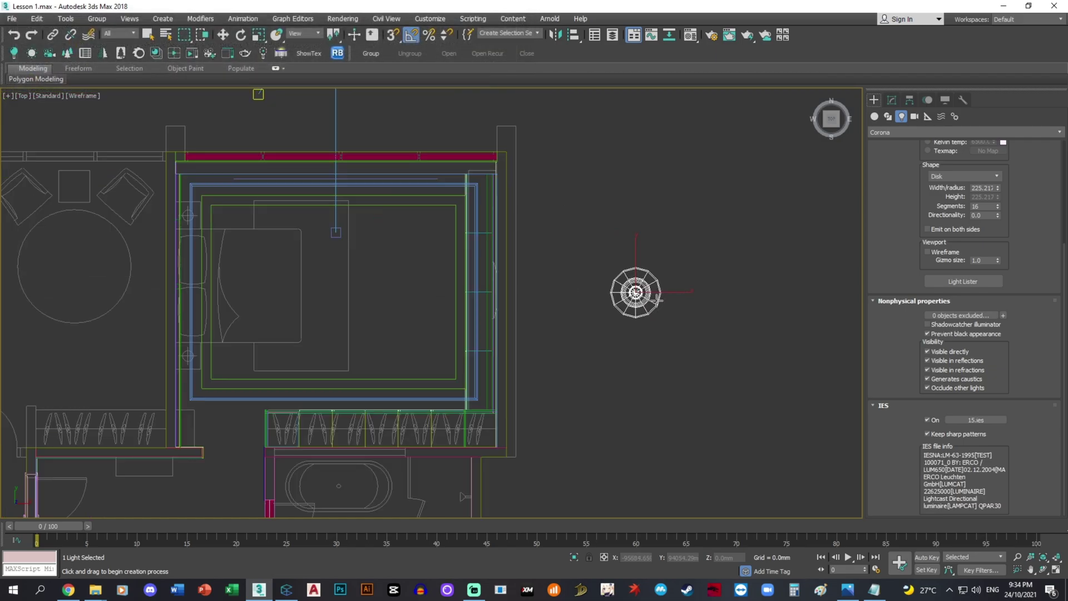
middle_click_drag(674, 298, 697, 336)
key("w")
scroll(640, 334, "up", 3)
middle_click_drag(607, 350, 614, 316, "alt")
key("t")
key("z")
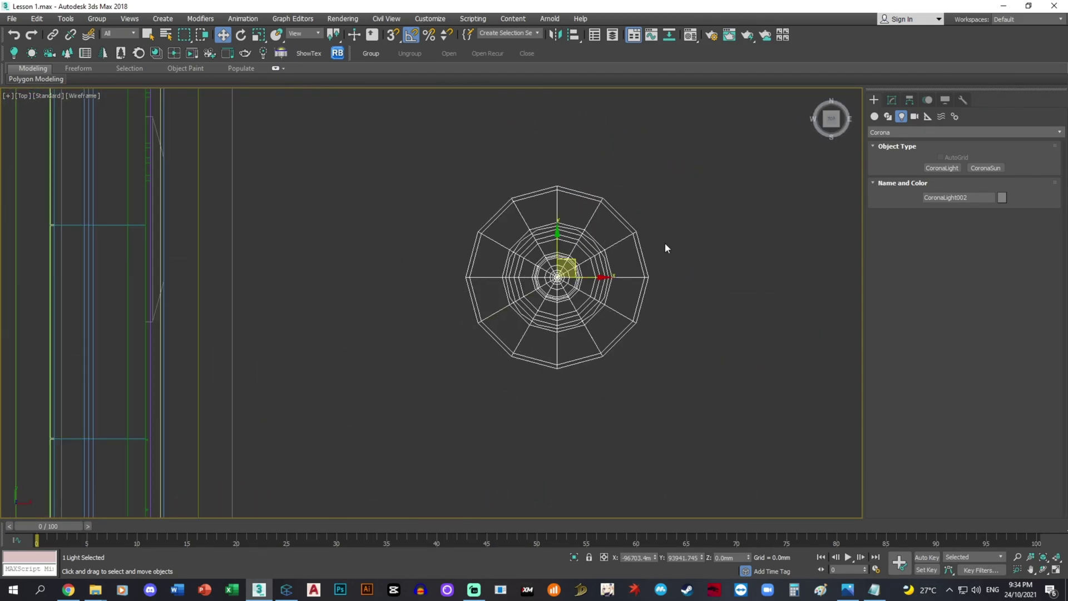
left_click(892, 100)
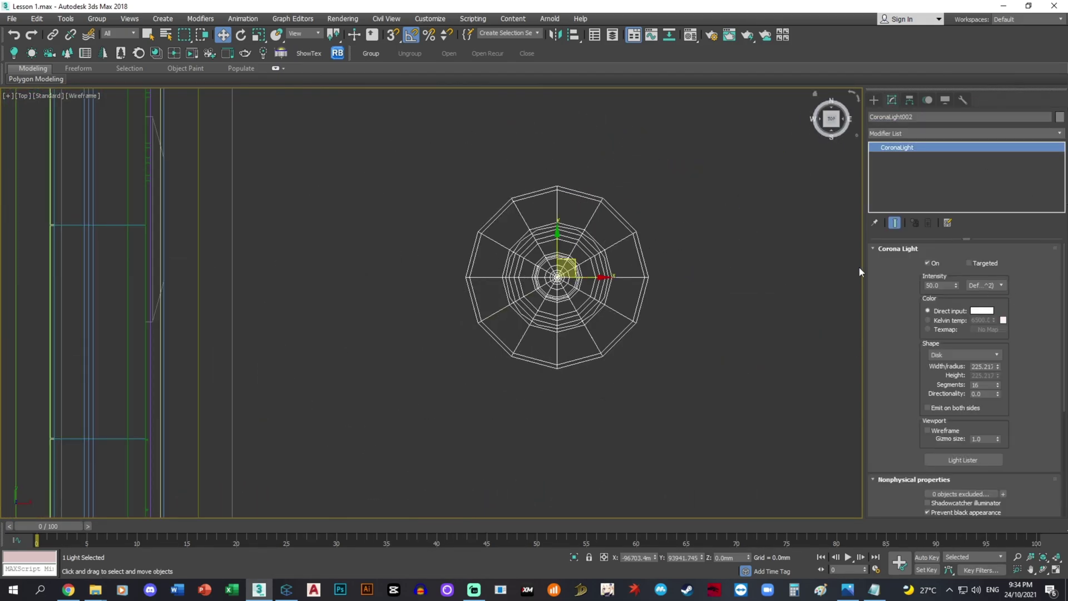
- Set the Corona light's viewport gizmo size to 0.3
scroll(743, 179, "down", 3)
middle_click_drag(743, 179, 697, 233)
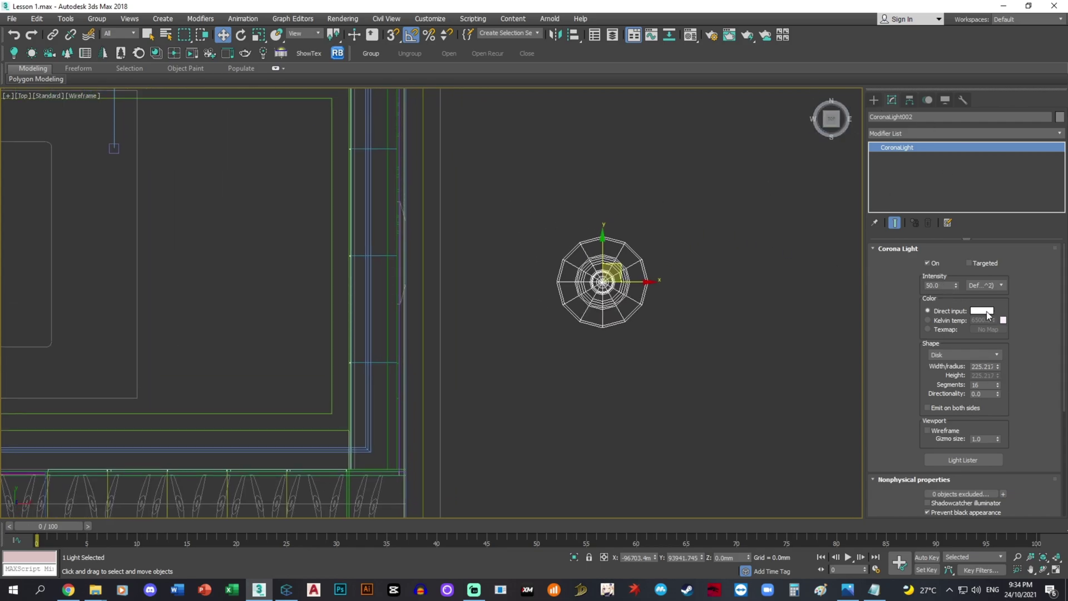
mouse_move(1065, 337)
left_mouse_down()
mouse_move(1059, 441)
mouse_move(1056, 325)
left_mouse_up()
double_click(983, 439)
type("0.3")
key("Return")
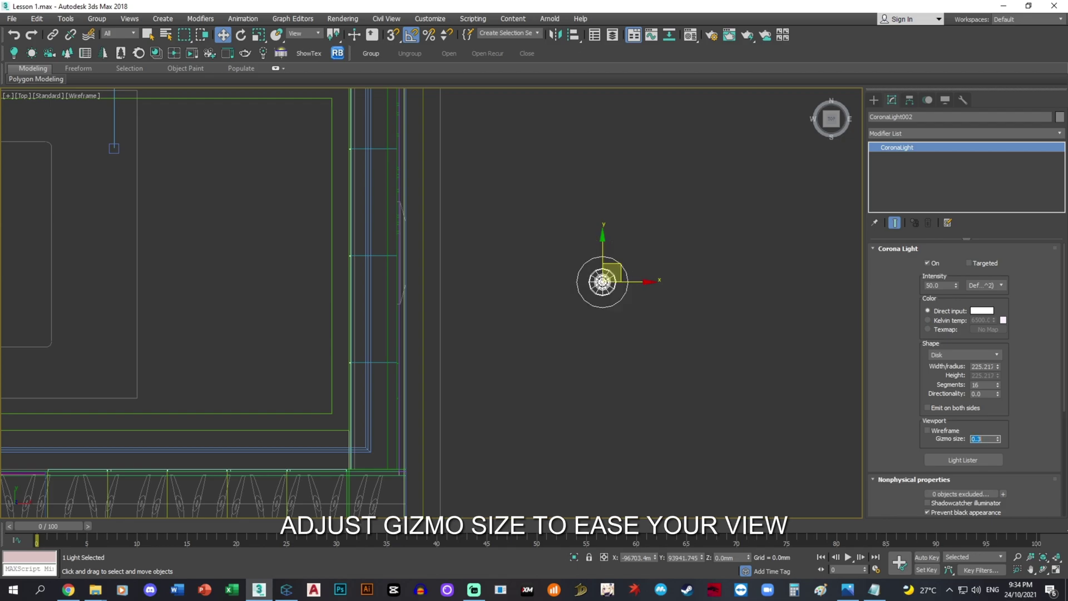
- Reduce the light's gizmo size to 0.2 and on to 0.1, checking it from the side and the top
scroll(596, 296, "down", 5)
middle_click_drag(596, 296, 656, 332, "alt")
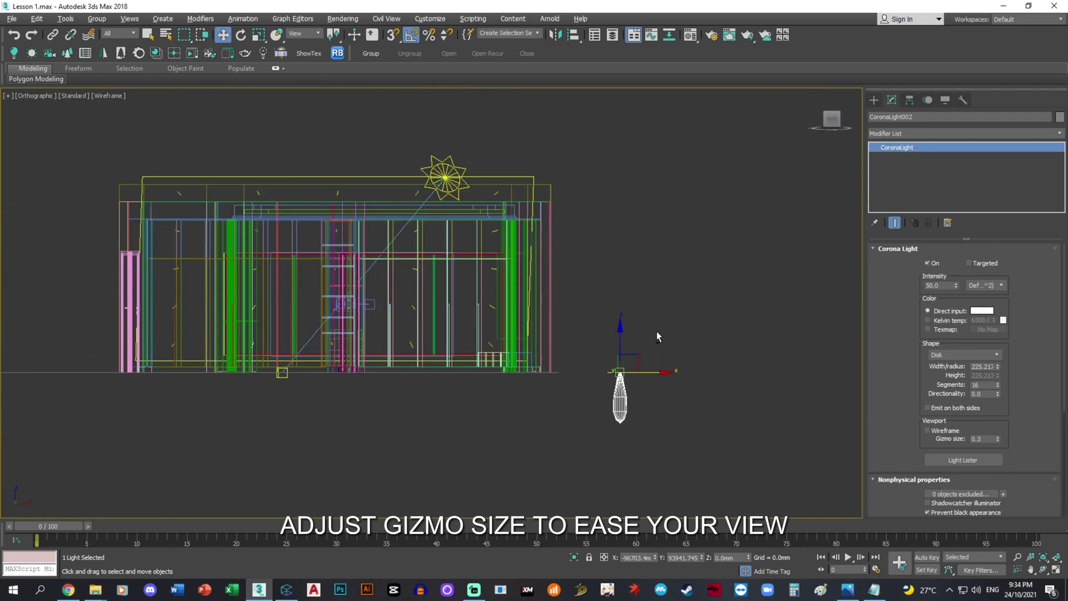
double_click(986, 440)
type("0.2")
key("Return")
type("0.1")
key("Return")
key("t")
key("z")
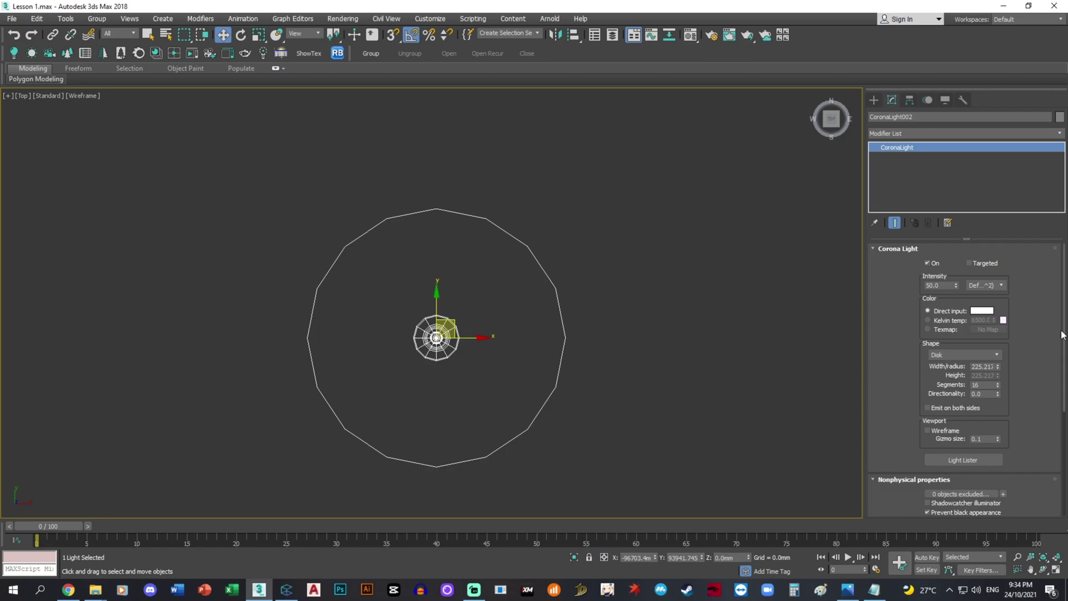
- Shrink the disk light's width/radius to about 65 mm and set its gizmo size to 0.5
middle_click_drag(837, 388, 747, 300, "alt")
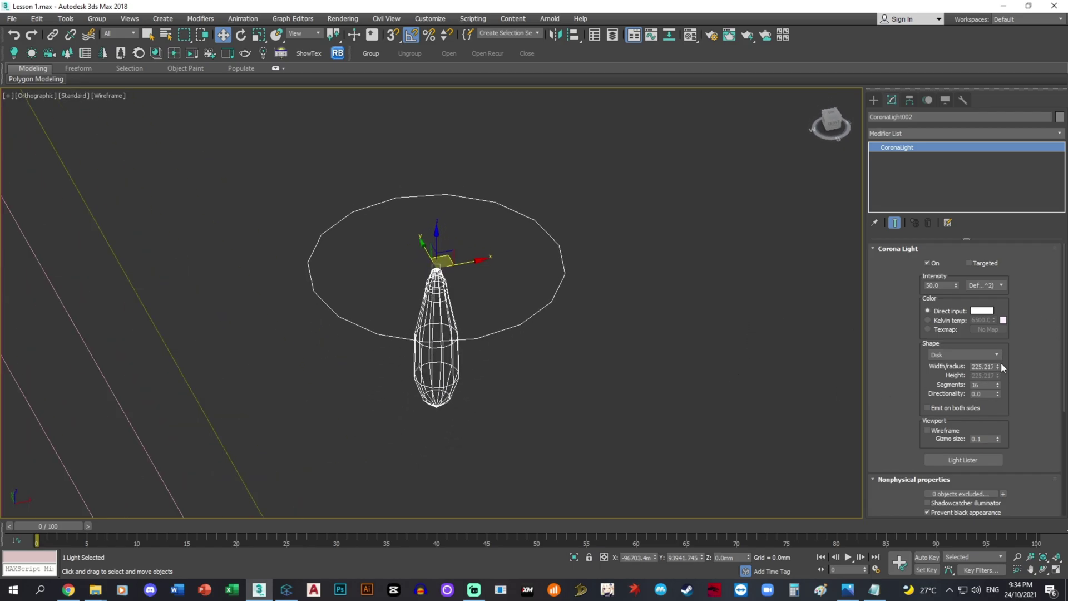
left_click_drag(998, 365, 989, 405)
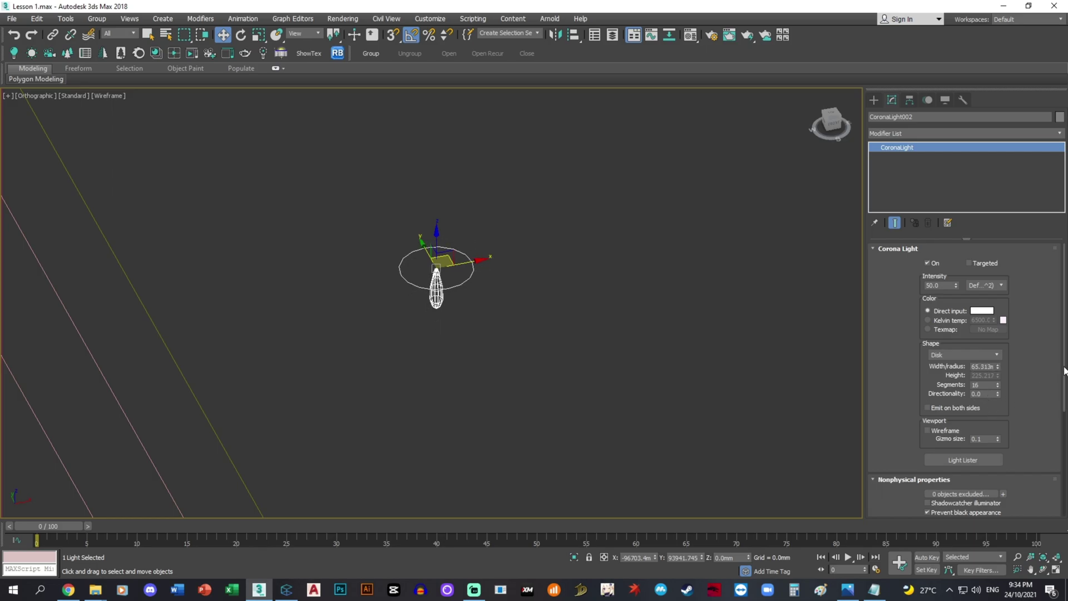
left_click_drag(1064, 368, 1064, 385)
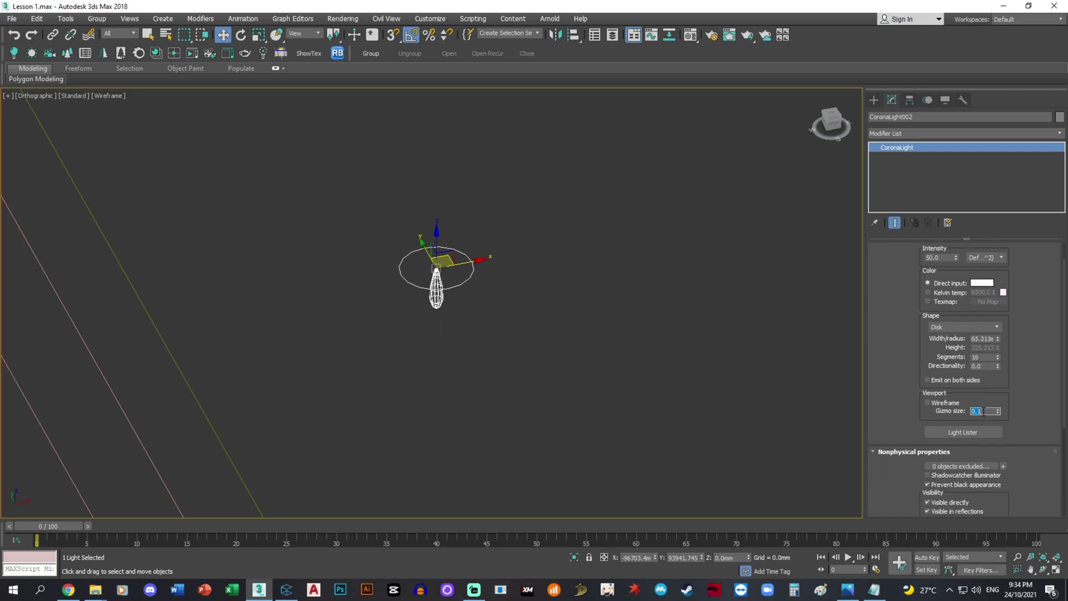
type("0.5")
key("Return")
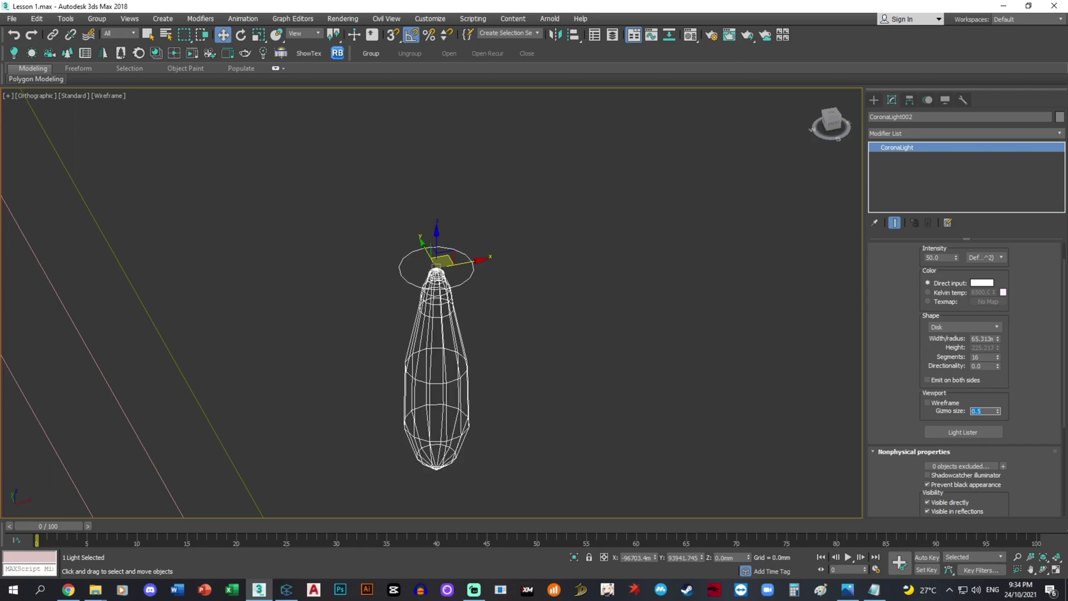
- Reduce the disk light's width/radius to about 48 mm while comparing it with the whole room
scroll(642, 374, "down", 7)
middle_click_drag(642, 374, 620, 332, "alt")
scroll(615, 349, "down", 3)
left_click_drag(998, 339, 996, 343)
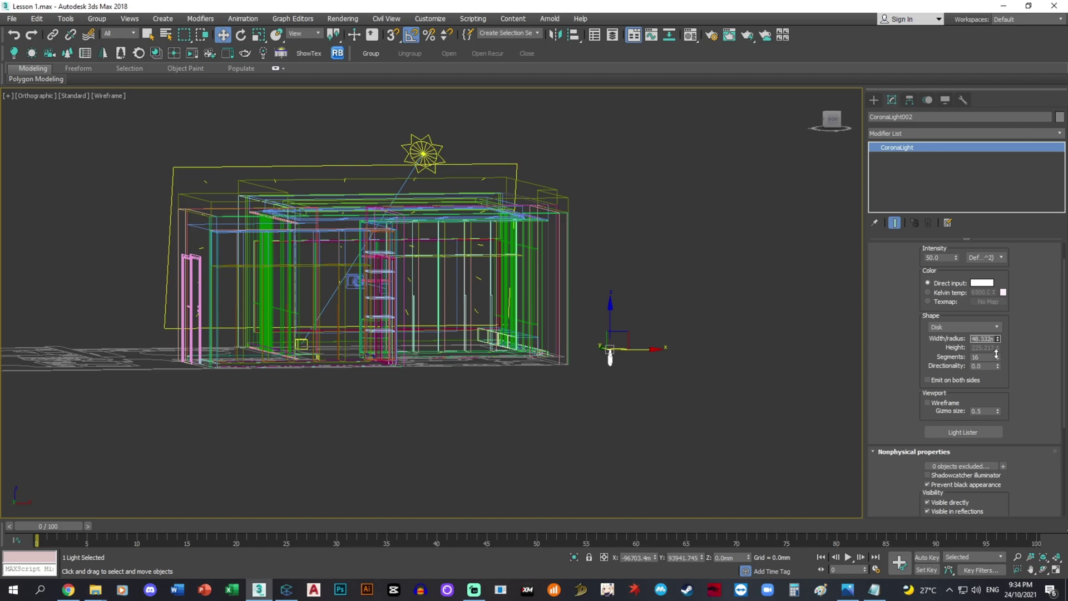
- Set the disk light's width/radius to 60 mm in the top view
key("t")
type("z")
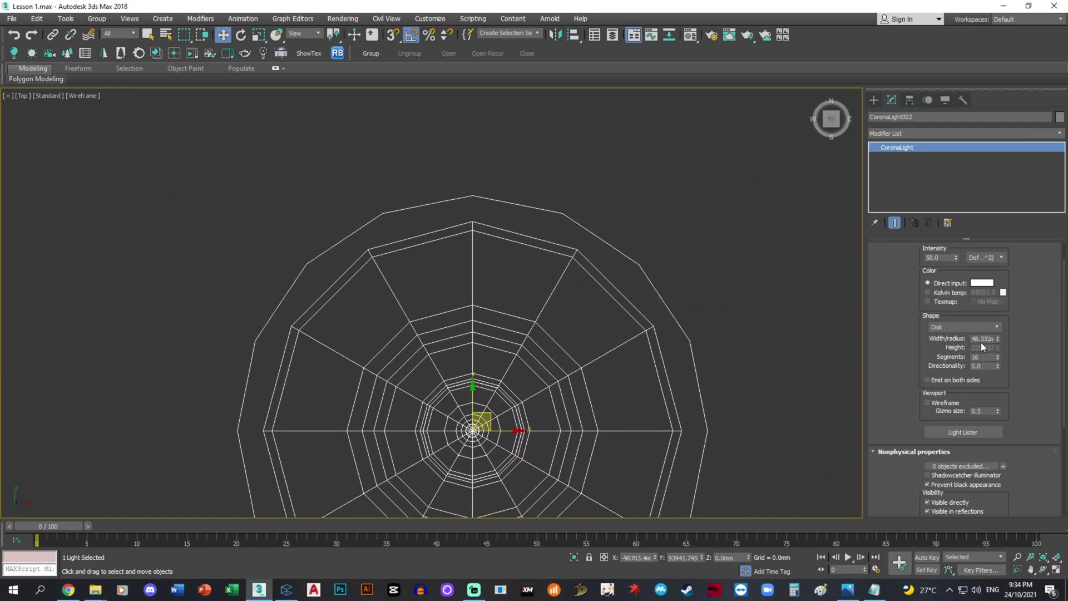
type("60")
key("Return")
scroll(875, 353, "down", 2)
scroll(636, 303, "down", 7)
- Deselect the light, switch to Connecter and bring the 16筒灯 downlight model from the Downlight 5 folder into the scene near the light
middle_click_drag(688, 300, 654, 337)
left_click(718, 306)
left_click(873, 101)
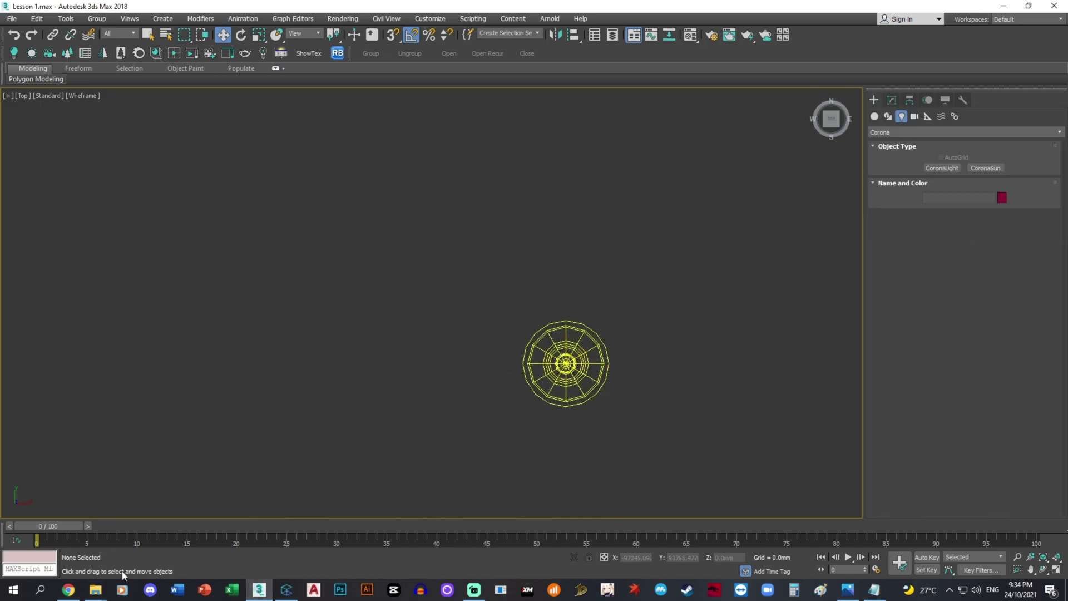
left_click(287, 590)
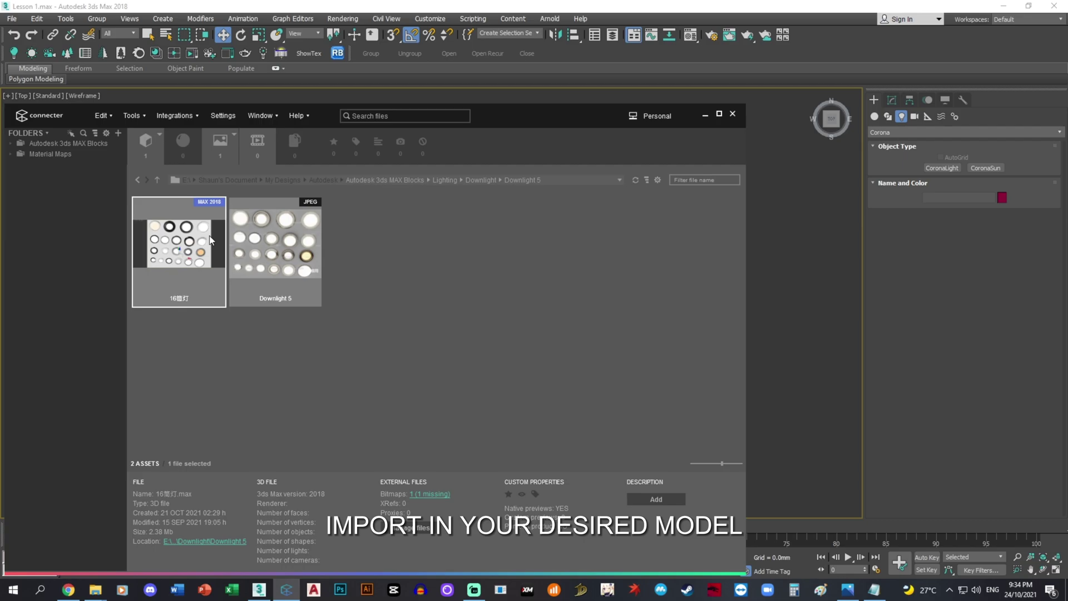
left_click_drag(196, 267, 681, 302)
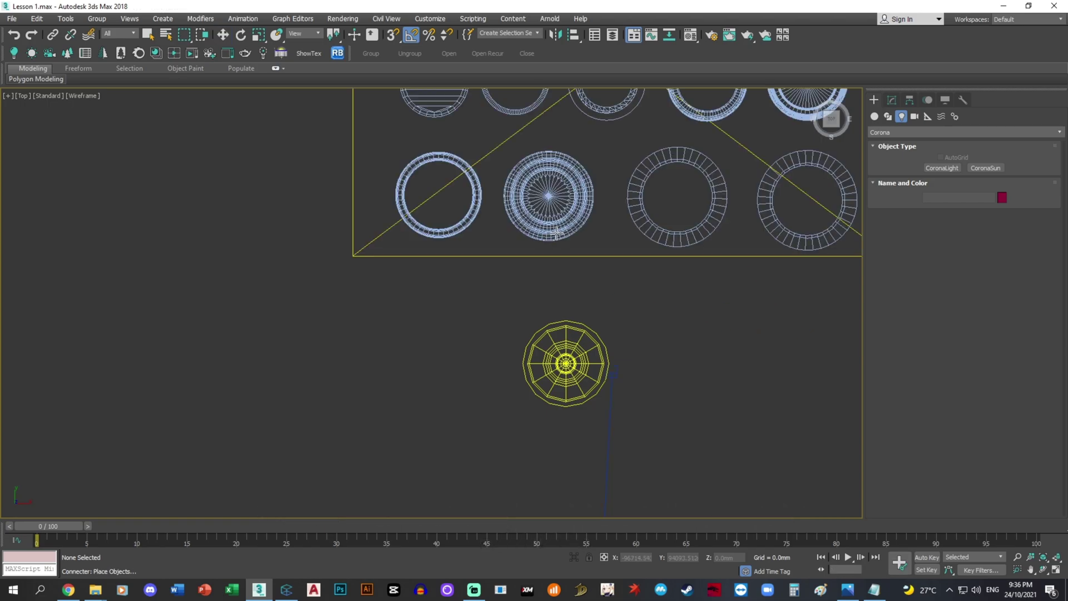
- Finish placing the downlight models and isolate the imported set together with the disk light
scroll(604, 238, "down", 5)
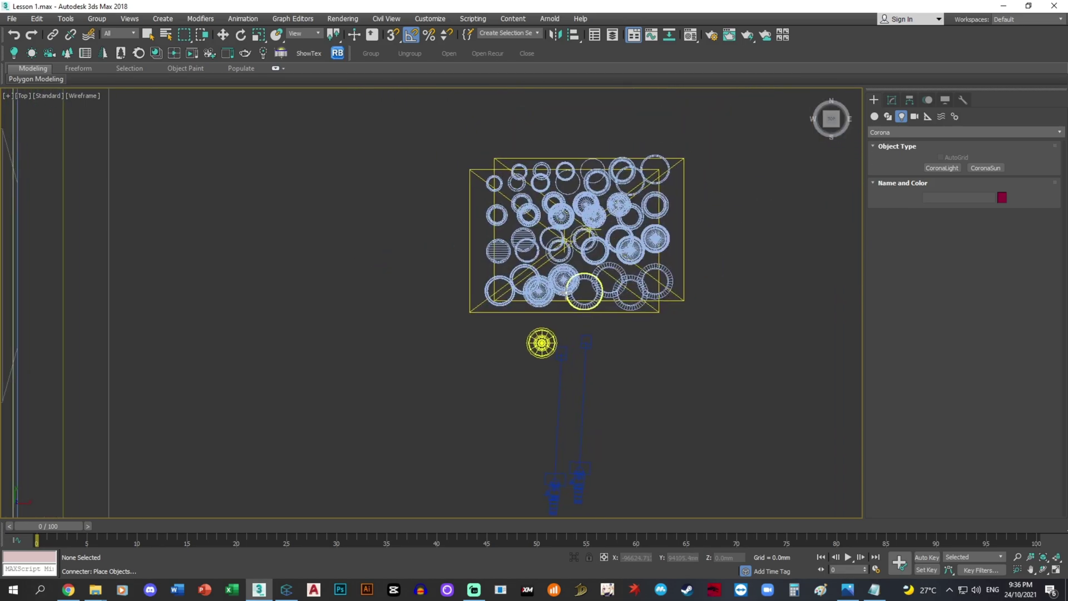
right_click(606, 272)
right_click(712, 248)
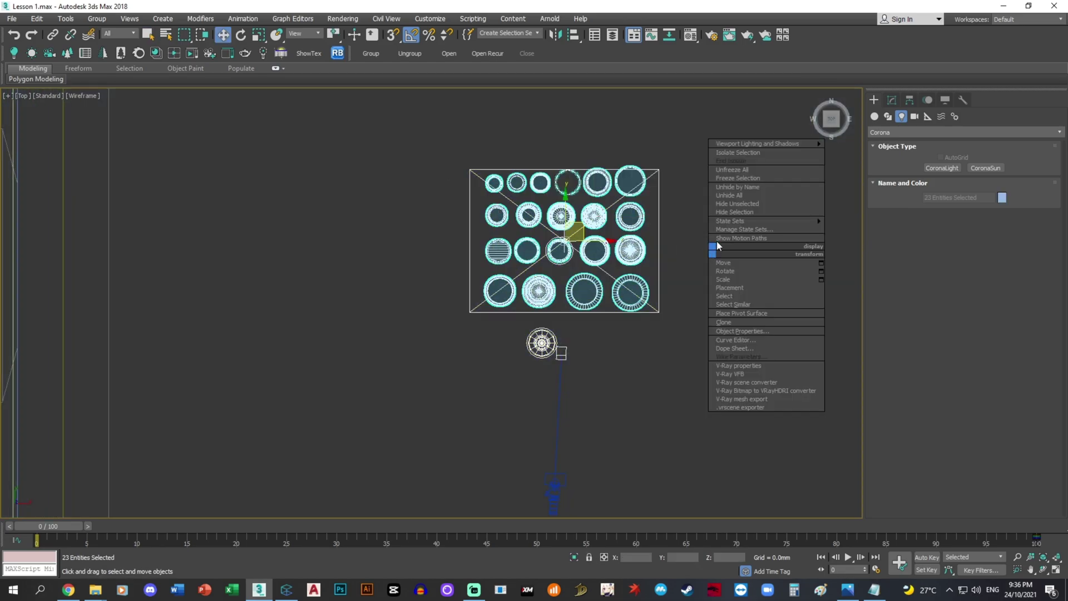
left_click(740, 157)
- Switch to shaded display and delete the unwanted downlight models, keeping and selecting a single ring-shaped downlight
middle_click_drag(564, 280, 715, 233, "alt")
left_click(686, 443)
key("F3")
mouse_move(539, 358)
middle_mouse_down("alt")
mouse_move(539, 305)
mouse_move(632, 389)
mouse_move(667, 384)
middle_mouse_up("alt")
left_click_drag(667, 384, 501, 190)
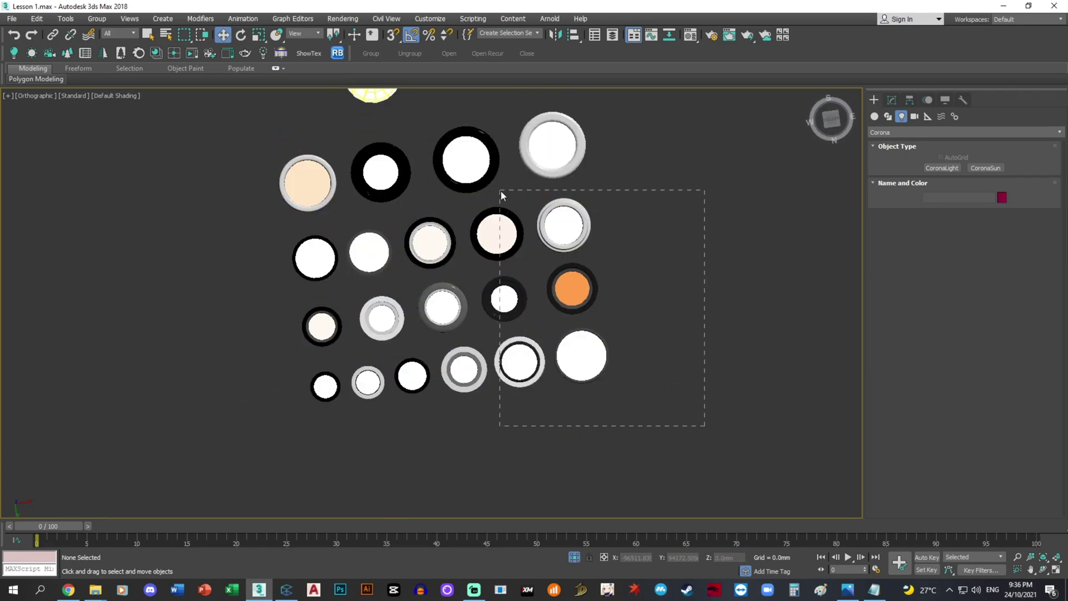
key("Delete")
left_click_drag(276, 145, 273, 141)
key("Delete")
left_click_drag(513, 431, 306, 364)
key("Delete")
left_click_drag(400, 365, 231, 273)
key("Delete")
left_click_drag(505, 383, 349, 252)
- Draw a reference box over the downlight in the top view with snapping and set its length to 100 mm
scroll(438, 281, "down", 3)
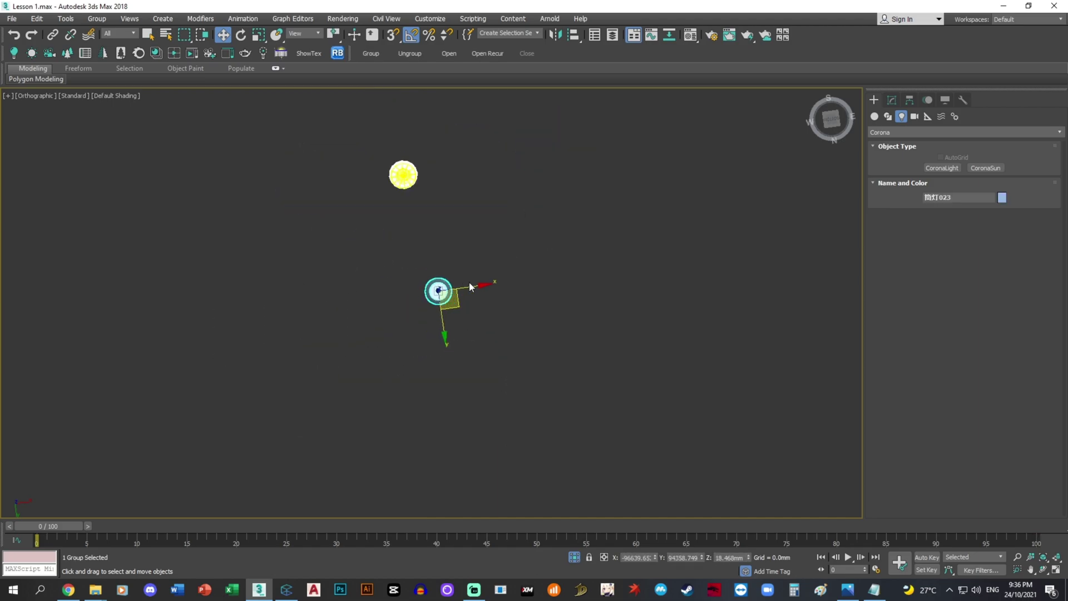
key("t")
scroll(469, 282, "down", 8)
middle_click_drag(480, 357, 478, 338)
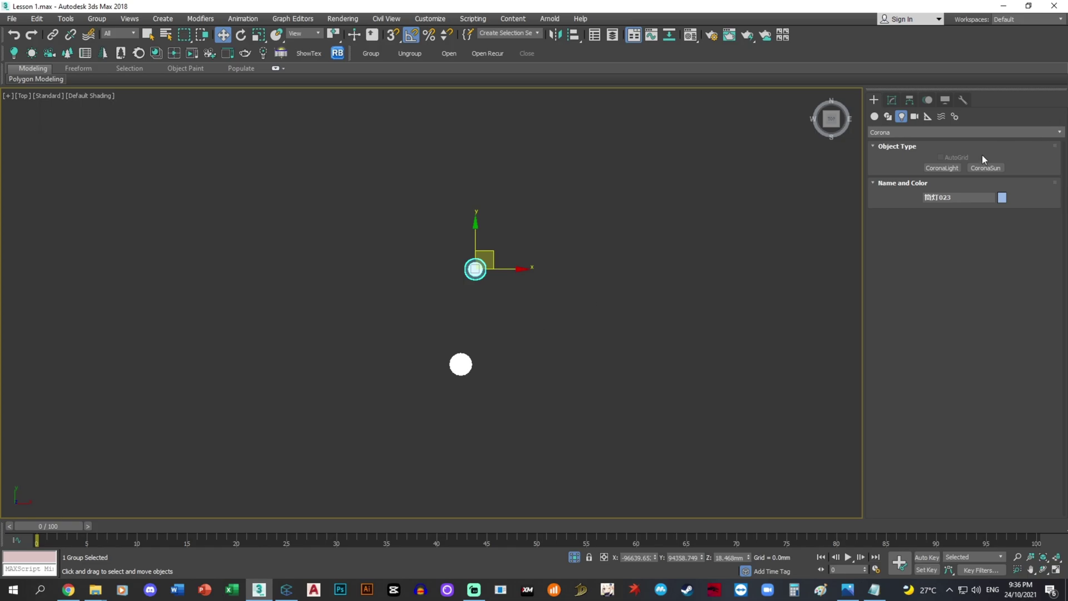
left_click(874, 116)
scroll(473, 249, "up", 3)
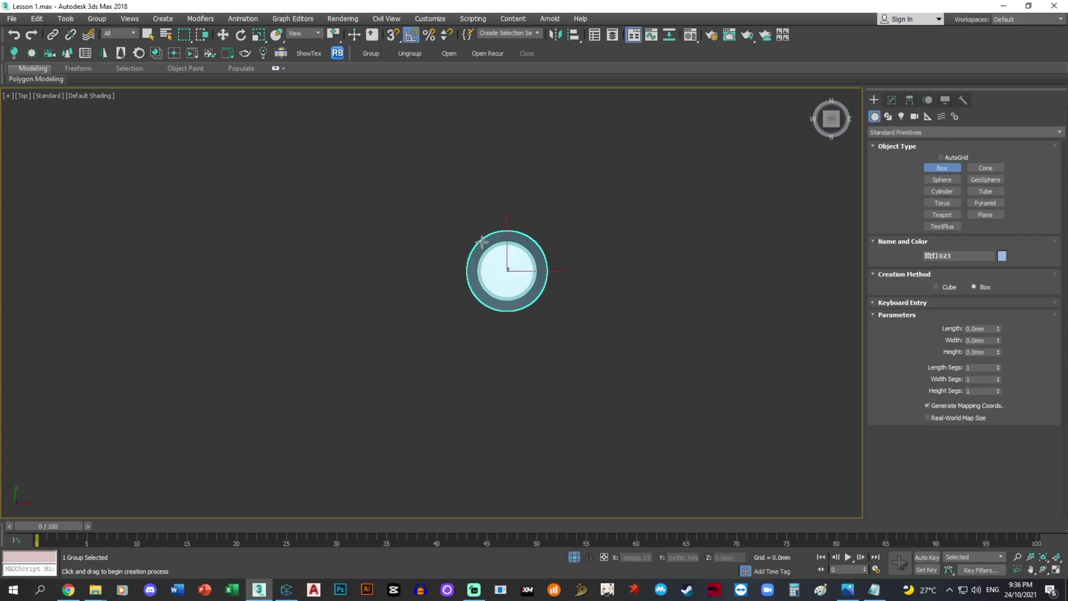
key("F3")
scroll(507, 234, "up", 2)
key("s")
left_click_drag(510, 234, 520, 392)
left_click(521, 396)
double_click(966, 329)
type("100")
key("Return")
- Scale the remaining downlight to match the 100 mm reference box
key("w")
left_click(531, 306)
key("r")
key("s")
left_click_drag(530, 307, 528, 300)
key("w")
- Select the reference box without the downlight and delete it
left_click_drag(694, 362, 476, 406)
left_click(482, 392, "alt")
middle_click_drag(606, 333, 598, 277)
key("Delete")
- Align the Corona disk light to the centre of the downlight model on X, Y and Z
scroll(598, 278, "down", 5)
middle_click_drag(554, 412, 533, 353)
scroll(533, 353, "down", 3)
scroll(533, 354, "down", 2)
left_click(523, 398)
left_click(573, 34)
left_click(551, 297)
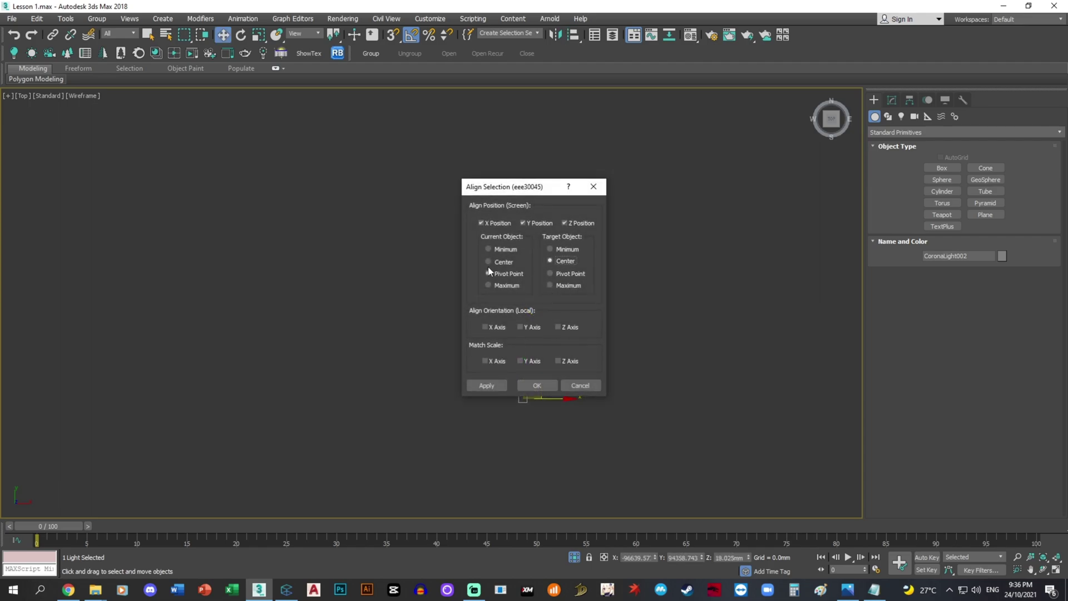
left_click(582, 387)
- Position the disk light directly beneath the downlight fixture in the front view
key("f")
key("z")
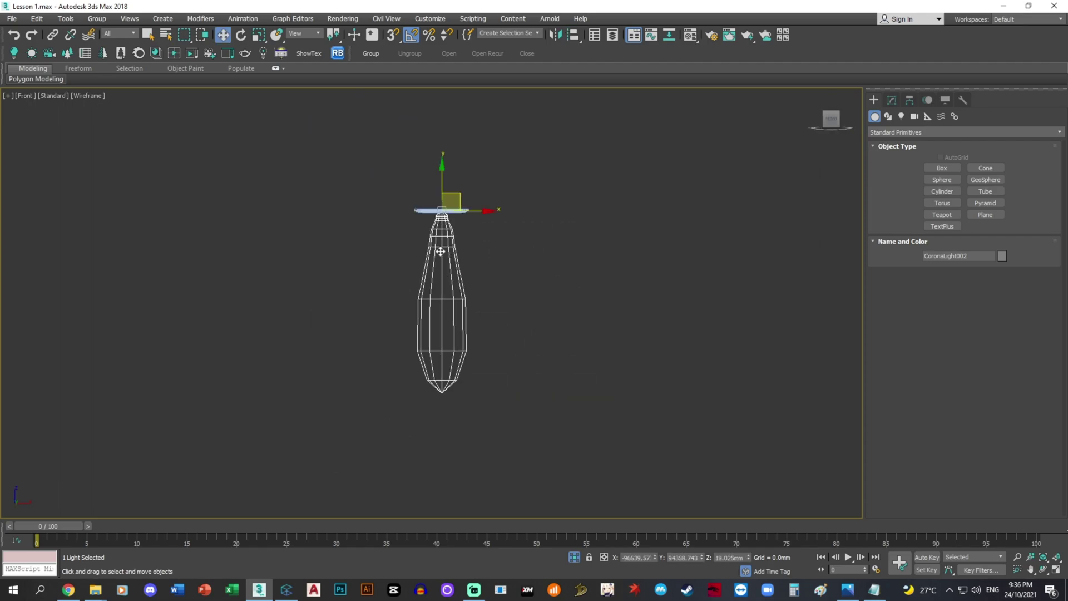
mouse_move(470, 135)
left_mouse_down()
mouse_move(478, 151)
mouse_move(483, 138)
left_mouse_up()
left_click(411, 144)
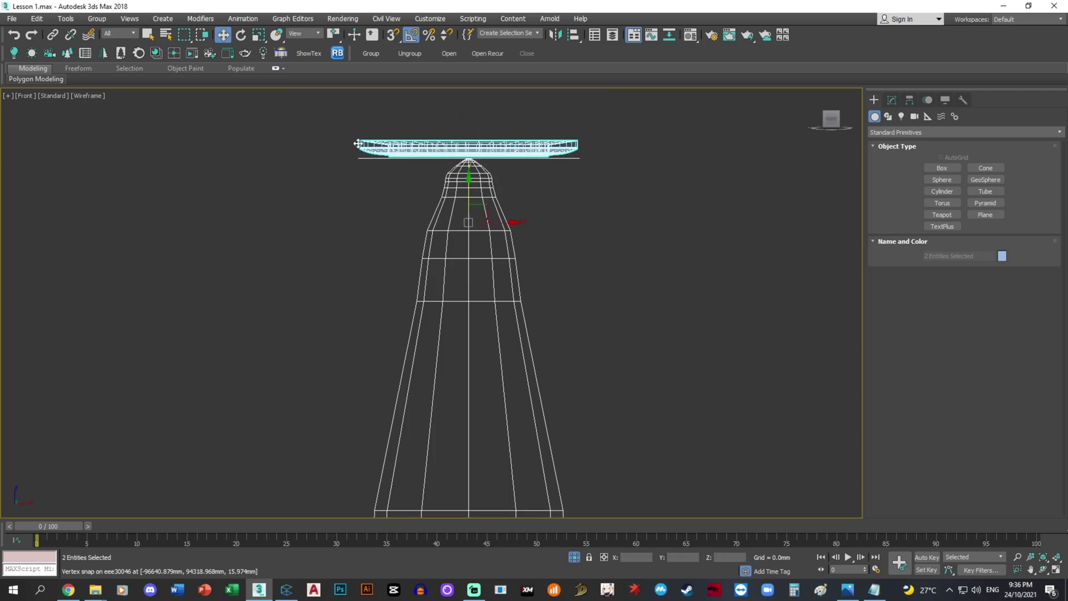
middle_click_drag(326, 122, 334, 162, "alt")
- Give the Corona light a warm direct input color with hue 18 and saturation 90
left_click(892, 100)
left_click(720, 262)
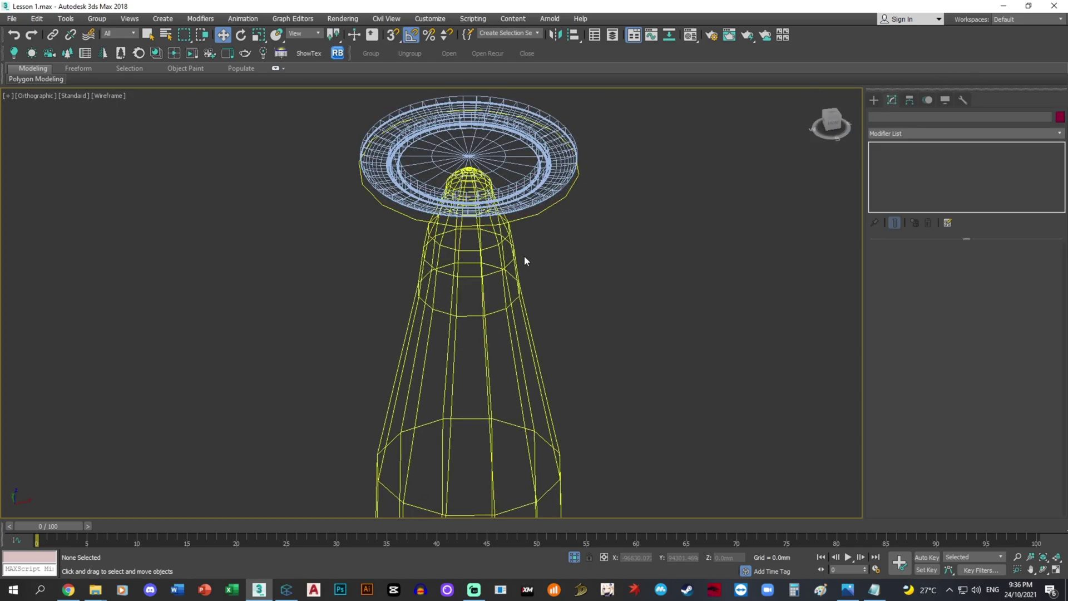
left_click(496, 242)
scroll(497, 242, "down", 5)
middle_click_drag(531, 255, 531, 204, "alt")
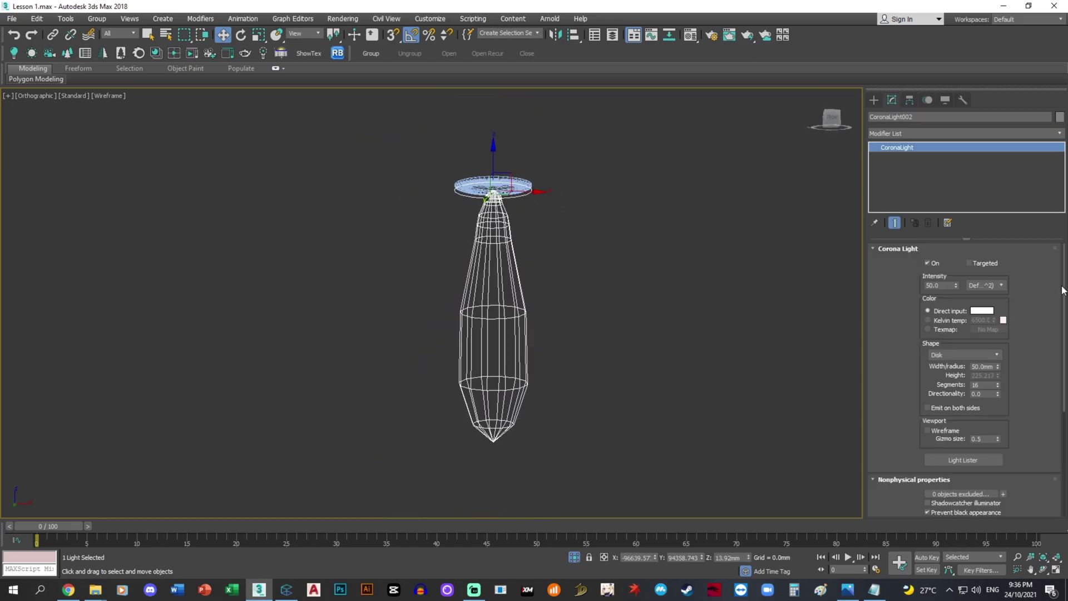
scroll(1028, 286, "down", 1)
left_click(972, 288)
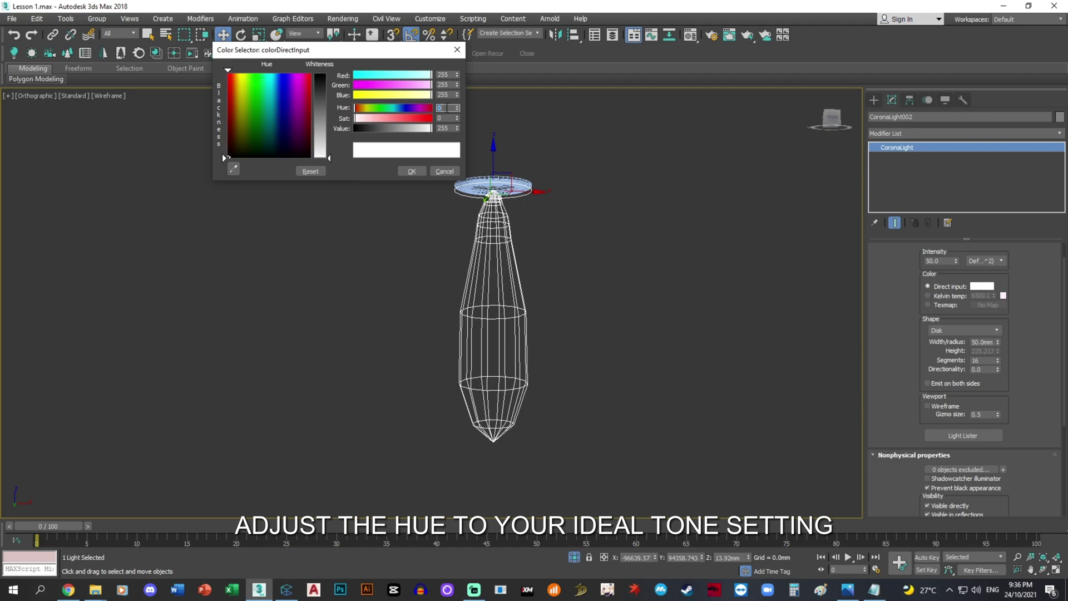
type("18")
key("Tab")
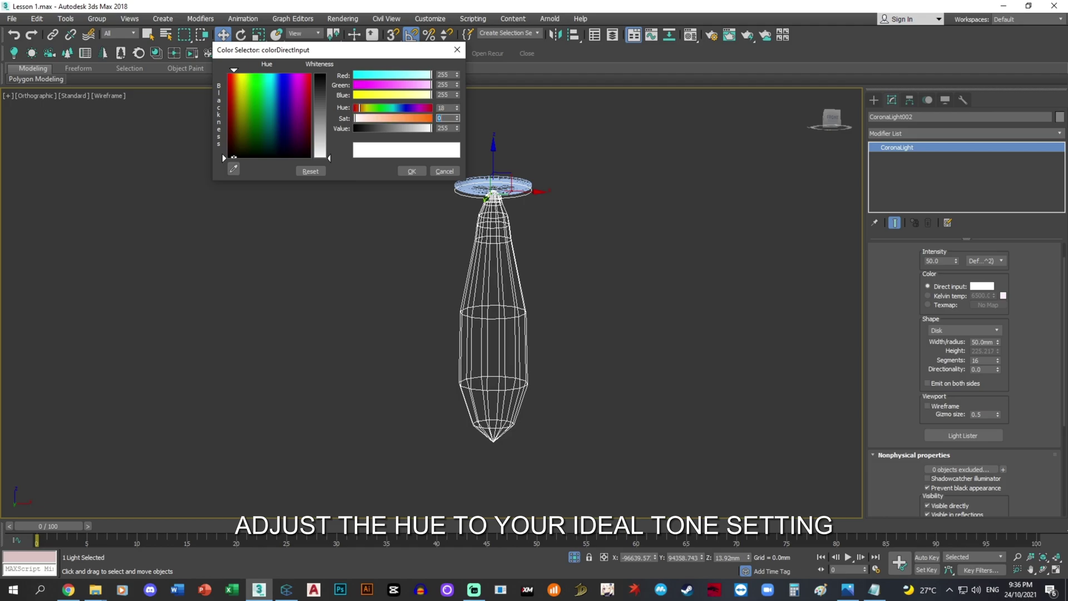
type("90")
key("Return")
left_click(411, 171)
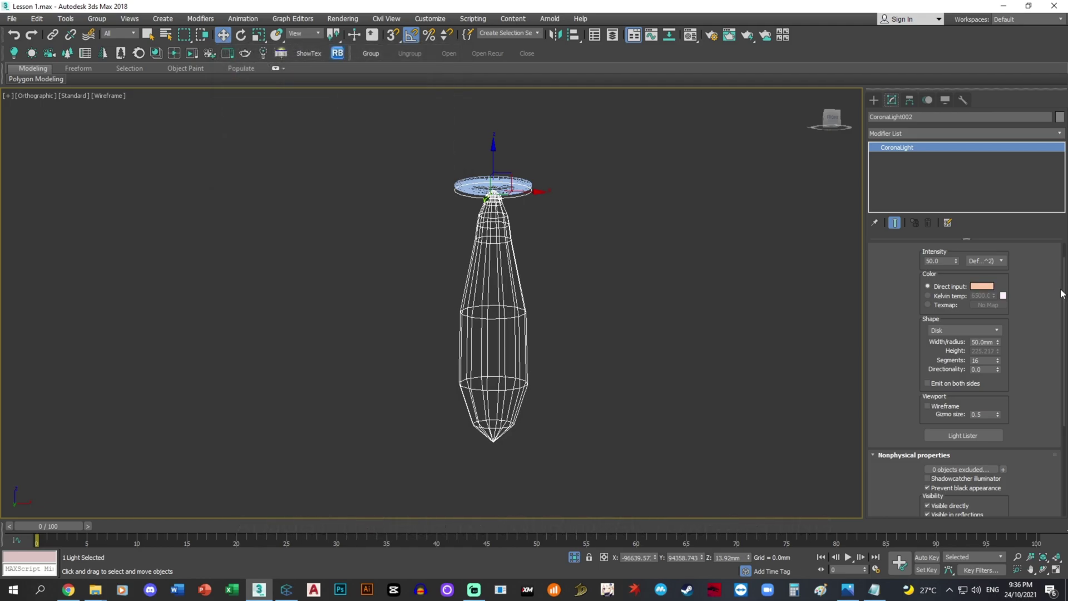
scroll(1046, 385, "down", 4)
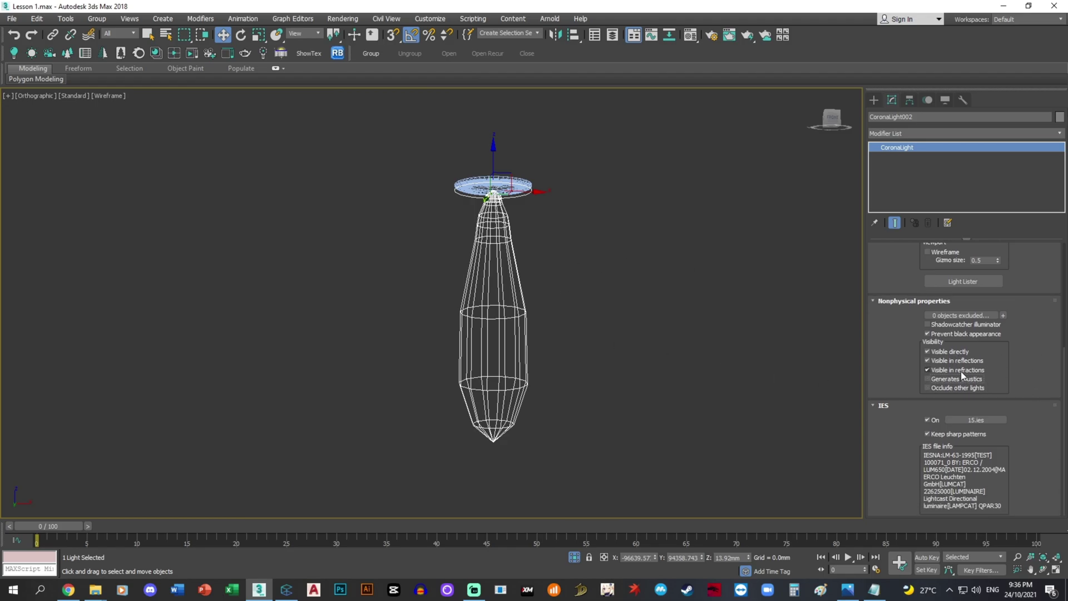
- Group the Corona light and the downlight fixture under the default group name
left_click_drag(646, 245, 342, 136)
key("t")
key("z")
left_click(97, 21)
left_click(114, 40)
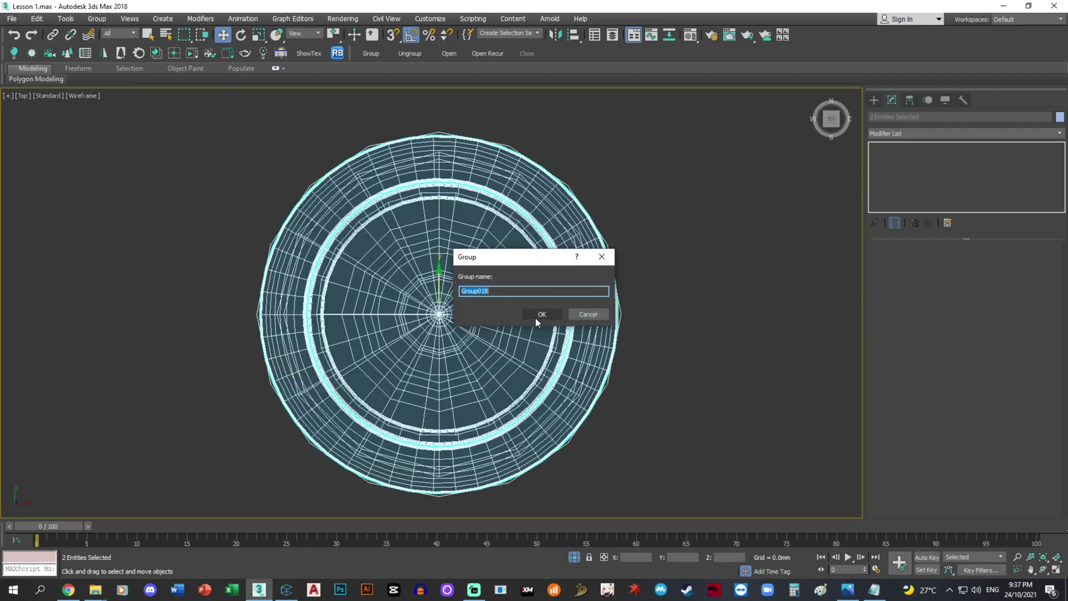
left_click(536, 314)
- End isolation, delete the leftover imported objects beside the bedroom and move the grouped downlight closer to the room
right_click(468, 274)
left_click(512, 183)
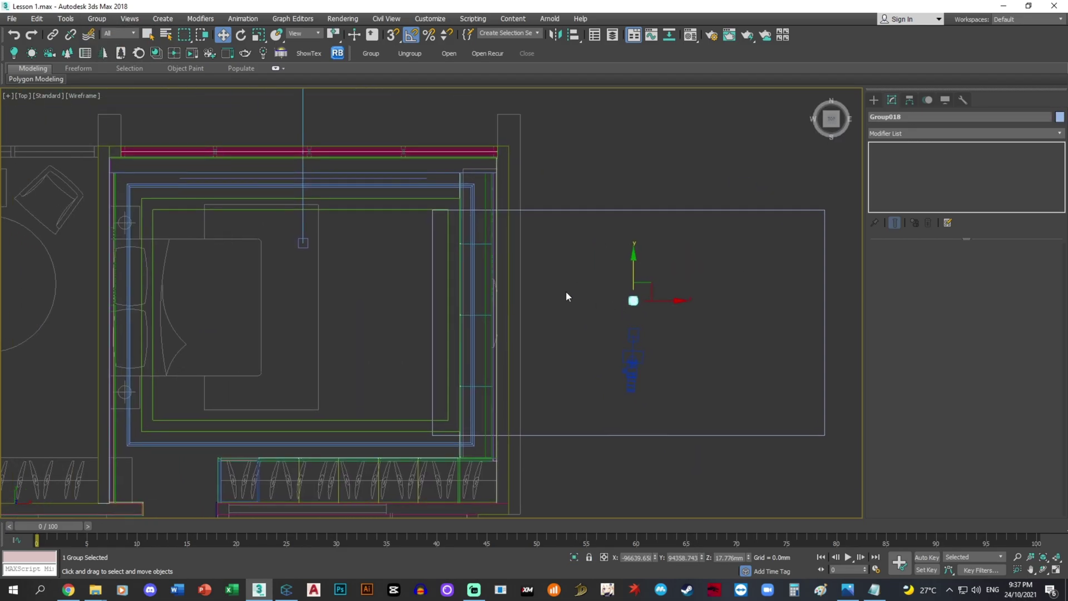
left_click(759, 419)
left_click(634, 356)
key("Delete")
left_click(632, 336)
key("Delete")
left_click_drag(701, 446, 587, 403)
key("Delete")
left_click(633, 301)
left_click_drag(655, 285, 568, 263)
key("Delete")
- Draw a snapped guide box over the bedroom ceiling outline, about 3067 by 4186 mm, with 2 length and 2 width segments
left_click(873, 100)
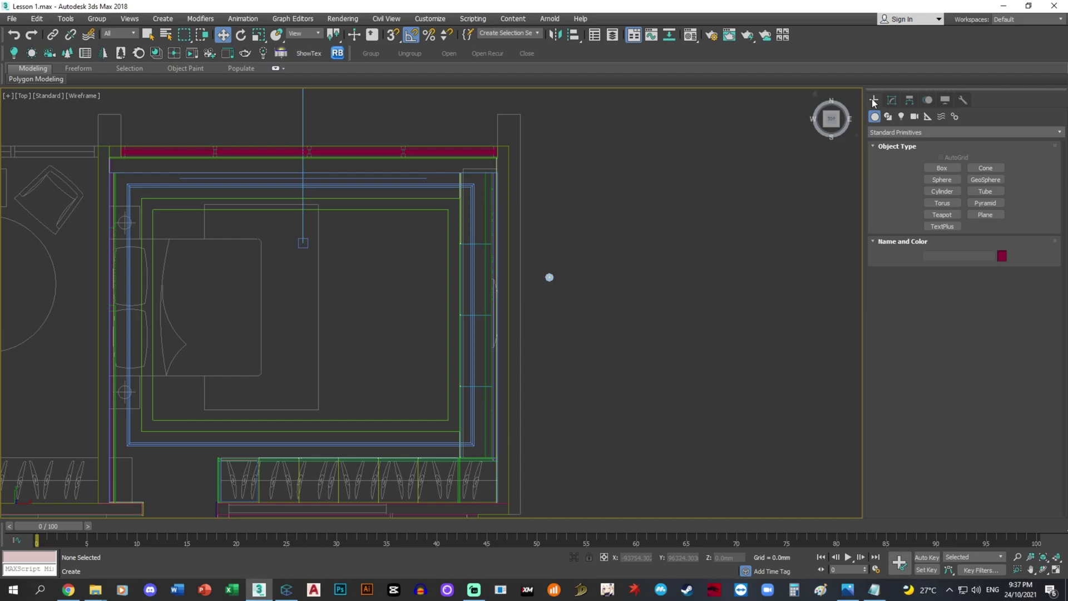
left_click(946, 168)
key("s")
left_click_drag(141, 197, 461, 431)
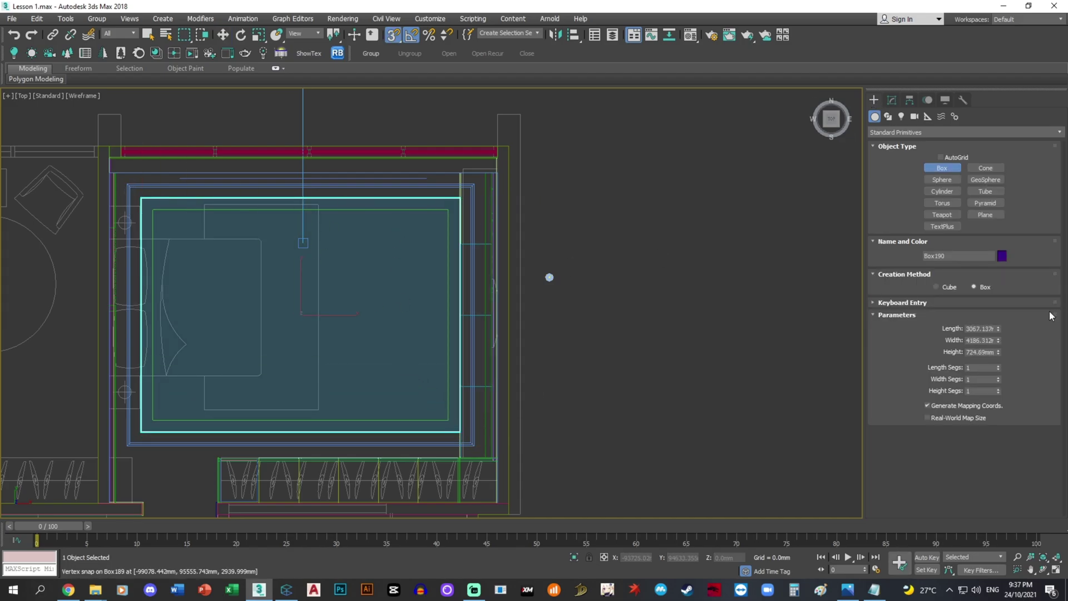
left_click(998, 366)
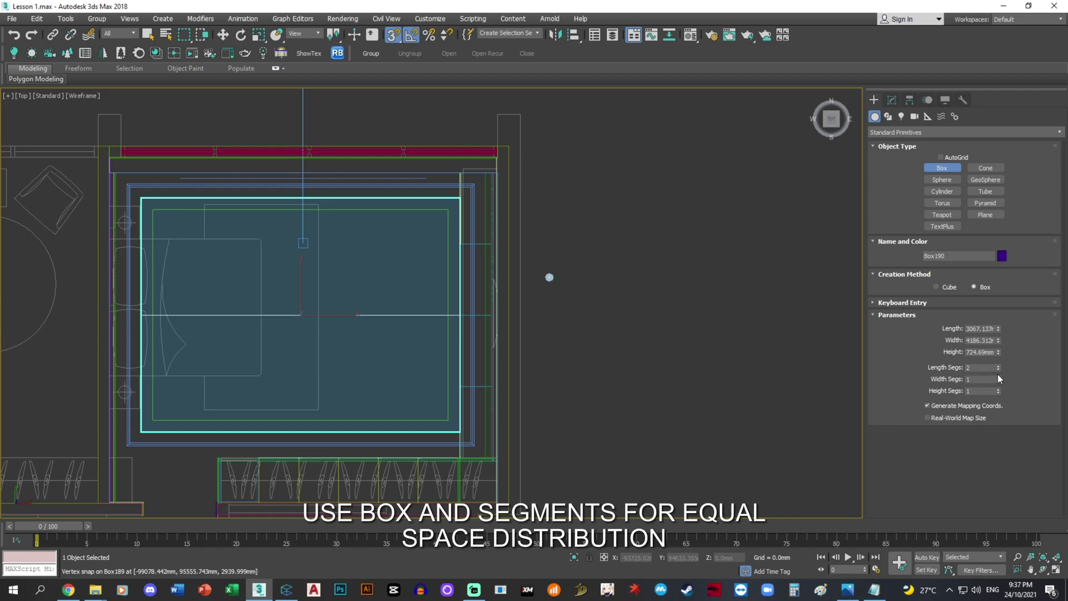
left_click(998, 377)
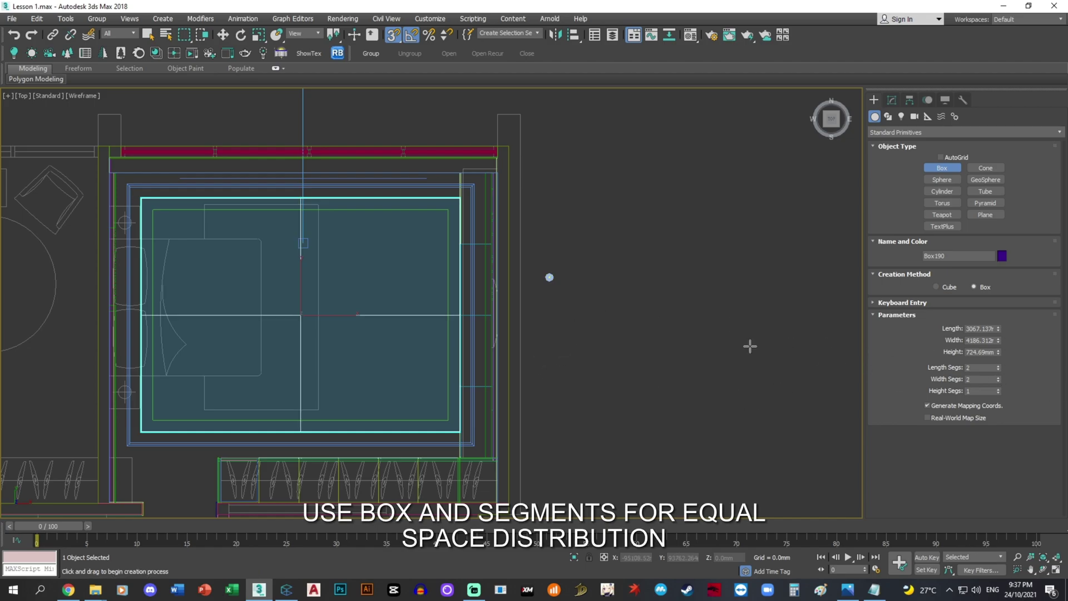
- Reduce the guide box's length to about 2467 mm and shorten its width to inset it from the ceiling edges
scroll(528, 251, "up", 3)
scroll(483, 241, "down", 5)
scroll(479, 240, "up", 3)
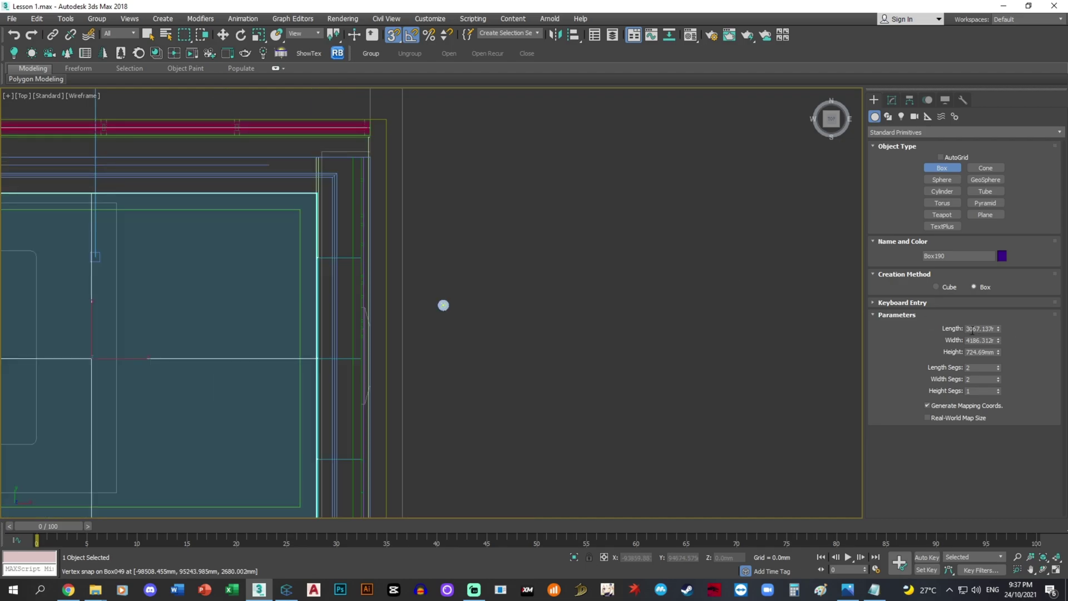
type("4")
key("Return")
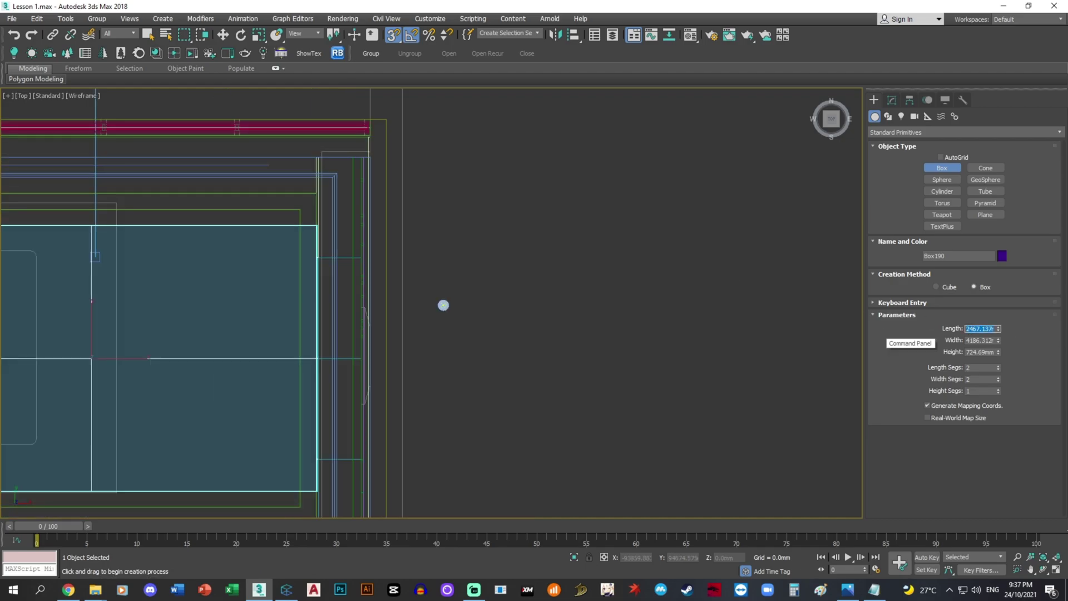
left_click_drag(972, 342, 922, 342)
type("35")
key("Return")
middle_click_drag(507, 326, 675, 305)
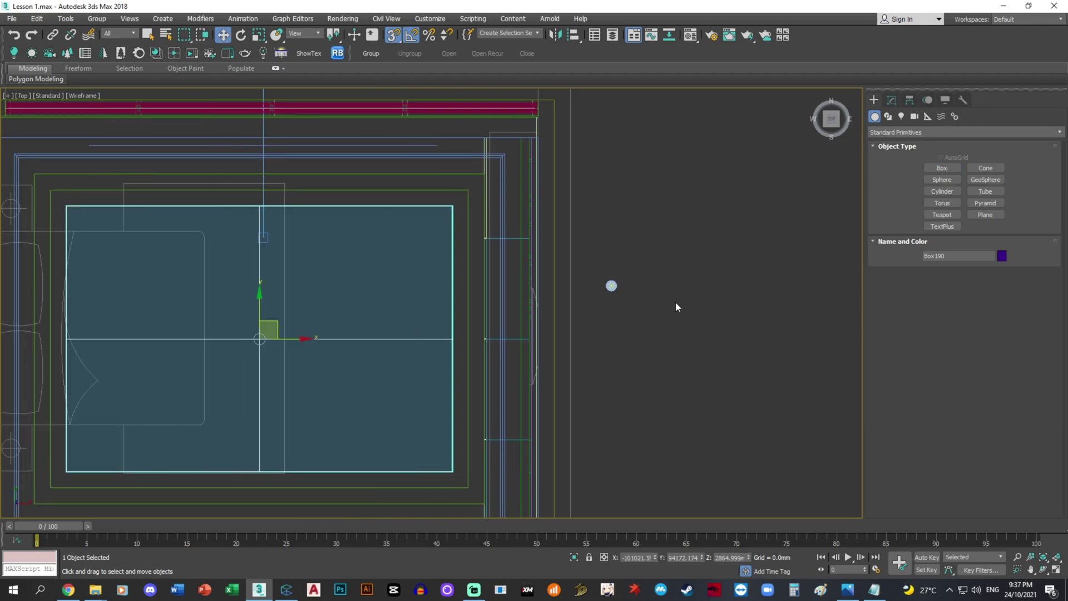
- Snap the grouped downlight to the guide box's upper-right corner and clone it as an instance to the lower-right corner
key("w")
left_click(611, 284)
left_click_drag(611, 284, 451, 207)
middle_click_drag(450, 211, 554, 185)
mouse_move(553, 144)
left_mouse_down("shift")
mouse_move(577, 375)
mouse_move(556, 443)
left_mouse_up("shift")
left_click(475, 271)
left_click(537, 344)
- Clone the downlight pair as instances along the guide box's middle and left edge, and delete the guide box
left_click_drag(566, 198, 538, 172, "ctrl")
left_click_drag(493, 203, 451, 154, "alt")
left_click_drag(583, 318, 362, 445, "shift")
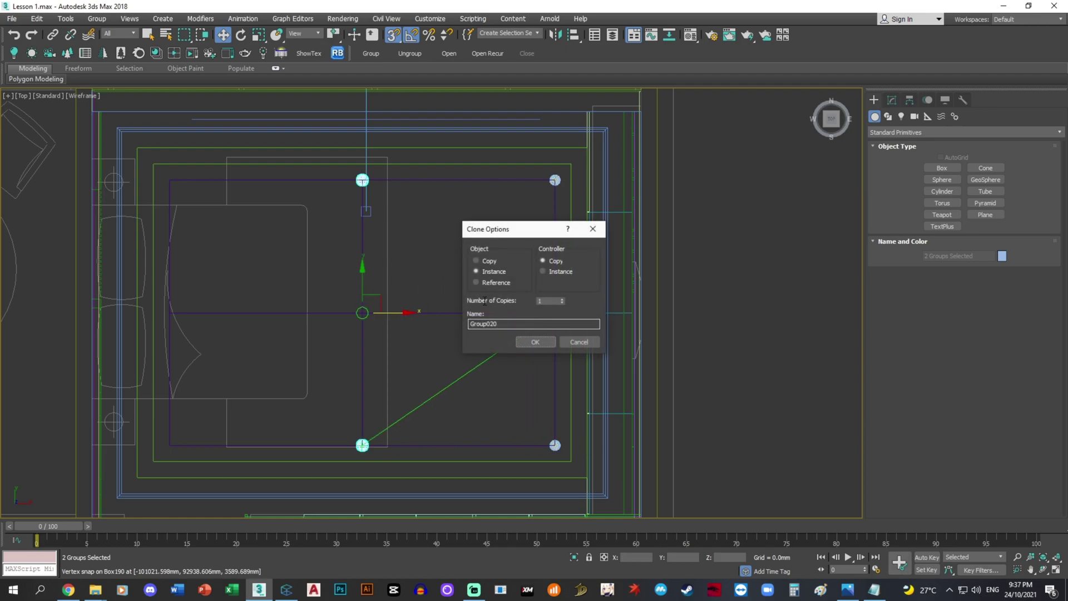
left_click(535, 342)
middle_click_drag(439, 342, 592, 373)
left_click(598, 361)
key("Delete")
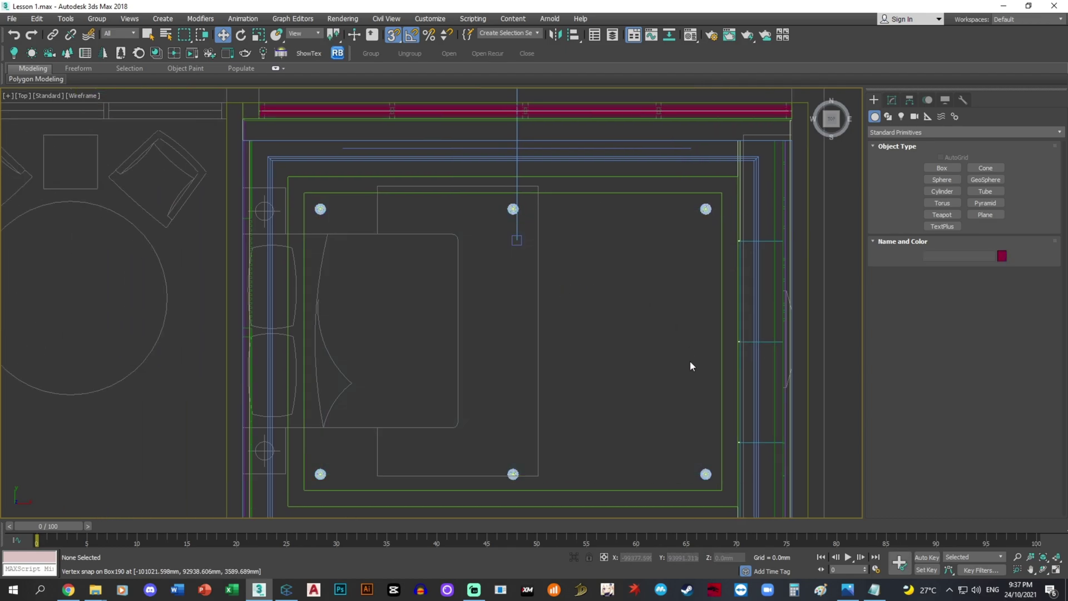
- Select the six grouped downlights together with the bedroom ceiling and isolate them
left_click_drag(587, 198, 588, 199)
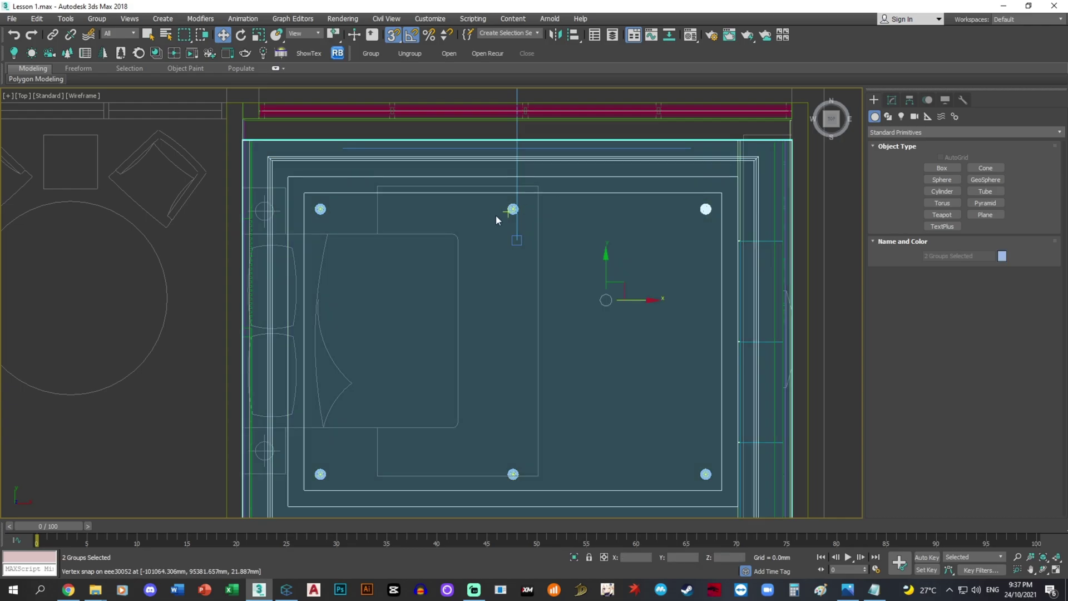
left_click_drag(334, 186, 501, 489, "ctrl")
left_click_drag(371, 463, 319, 500, "ctrl")
right_click(432, 411)
left_click(490, 313)
- Raise the six downlights to the ceiling surface in the front view with vertex snap, and end isolation
key("f")
key("z")
left_click(571, 316)
left_click_drag(738, 453, 322, 440)
left_click_drag(535, 415, 534, 167)
scroll(648, 167, "up", 6)
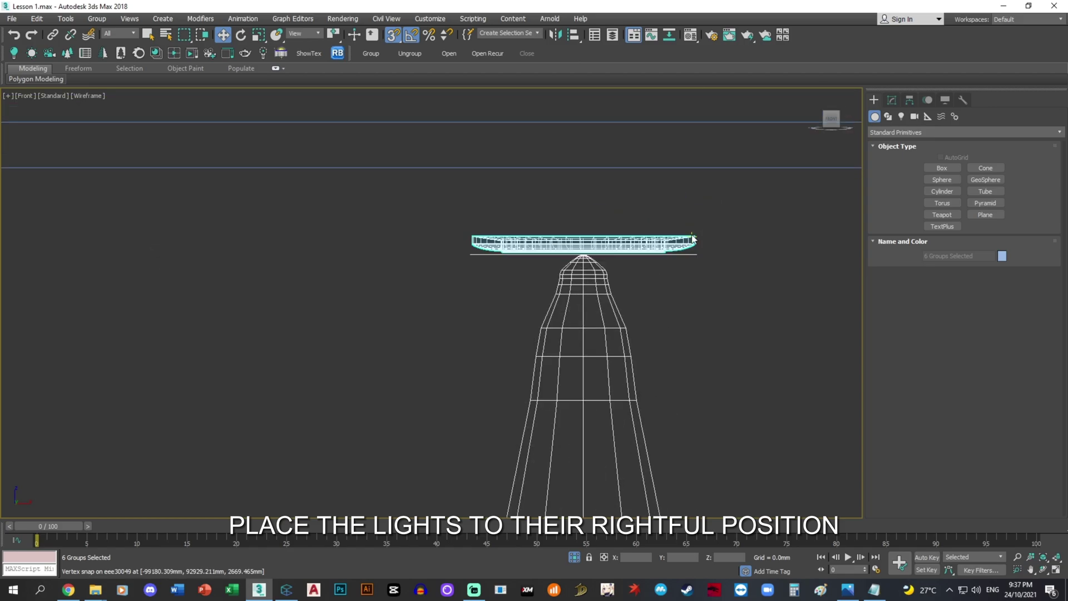
scroll(691, 145, "down", 6)
left_click_drag(791, 163, 791, 162)
key("t")
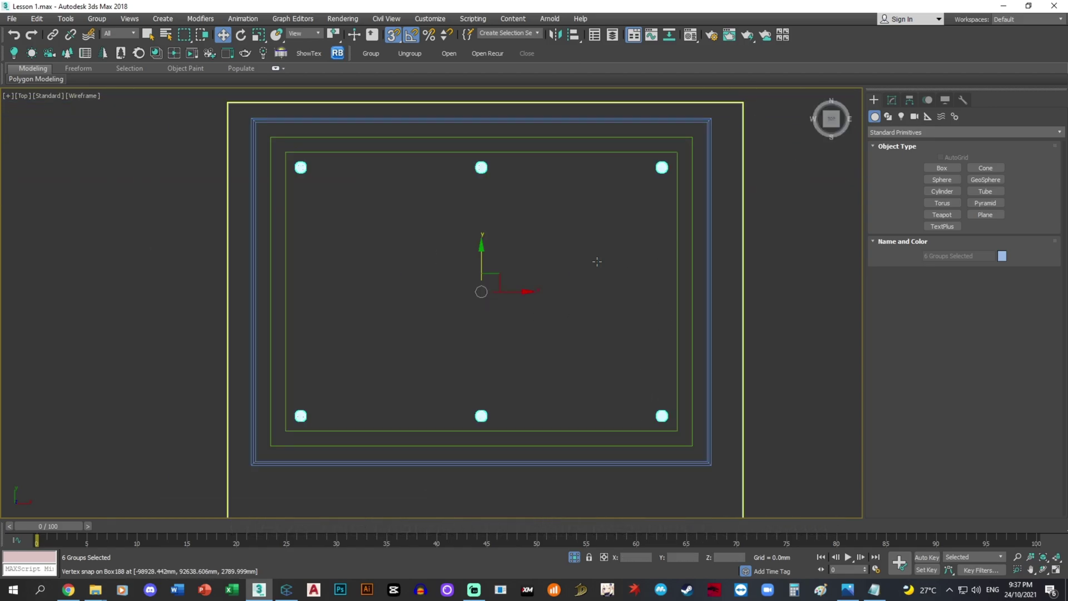
scroll(598, 261, "down", 5)
right_click(713, 269)
left_click(746, 179)
- Draw a snapped guide box over the entrance area below the bedroom, about 2201 by 3633 mm with 2 by 2 segments
scroll(551, 284, "down", 5)
key("s")
middle_click_drag(510, 341, 542, 281)
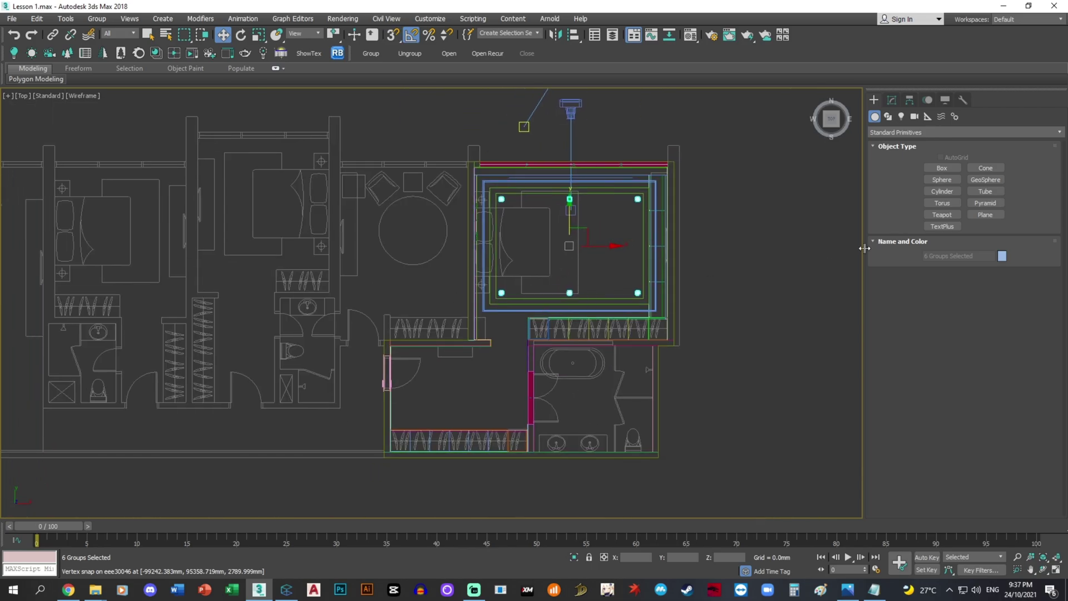
left_click(941, 168)
scroll(507, 429, "up", 5)
key("s")
scroll(591, 421, "up", 1)
left_click_drag(586, 434, 255, 260)
scroll(612, 419, "down", 3)
scroll(361, 250, "up", 3)
scroll(414, 341, "down", 3)
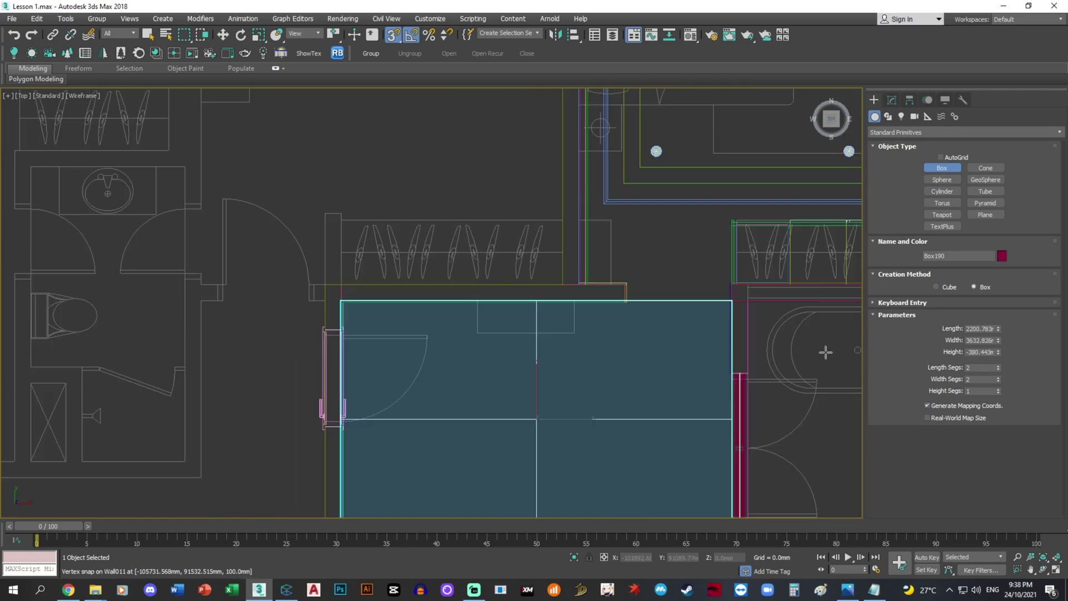
- Set the entrance guide box's length to about 1300 mm and its width to about 2732 mm
double_click(972, 328)
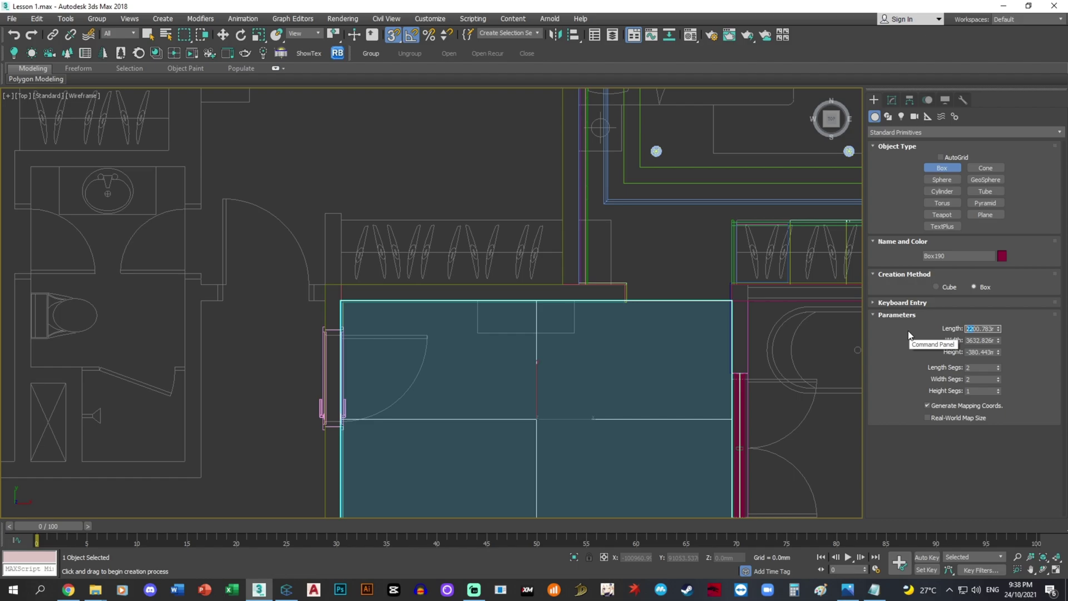
type("1300")
key("Return")
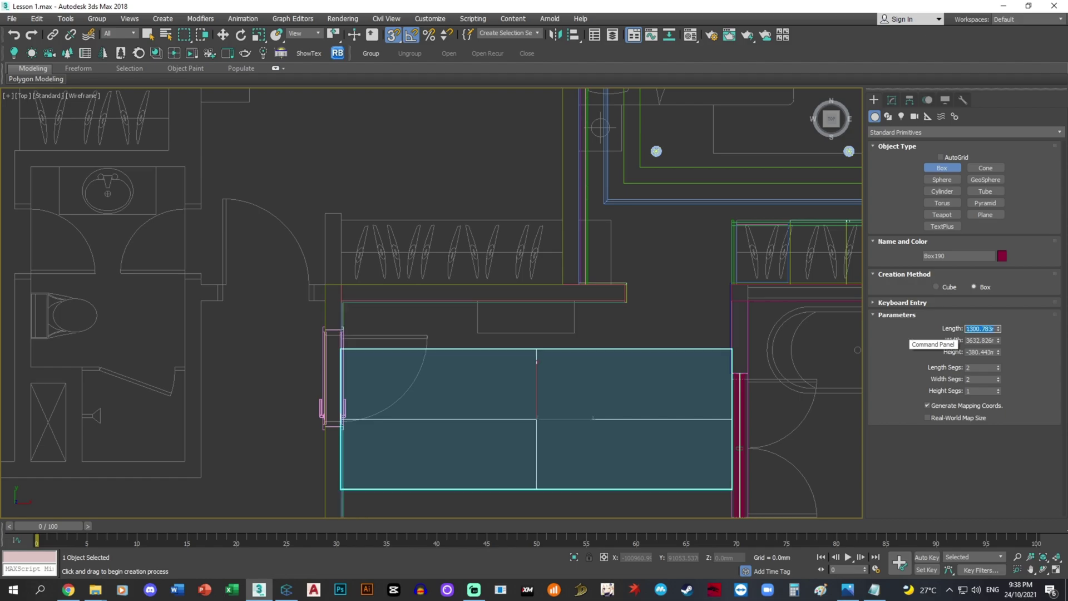
double_click(972, 341)
type("2732")
key("Return")
middle_click_drag(635, 318, 544, 296)
scroll(510, 242, "down", 3)
key("w")
- Copy one lower bedroom downlight group as an independent copy to the upper-right corner of the entrance guide box
middle_click_drag(520, 219, 522, 247)
key("s")
left_click(523, 191)
mouse_move(538, 179)
left_mouse_down("shift")
mouse_move(609, 290)
mouse_move(549, 325)
left_mouse_up("shift")
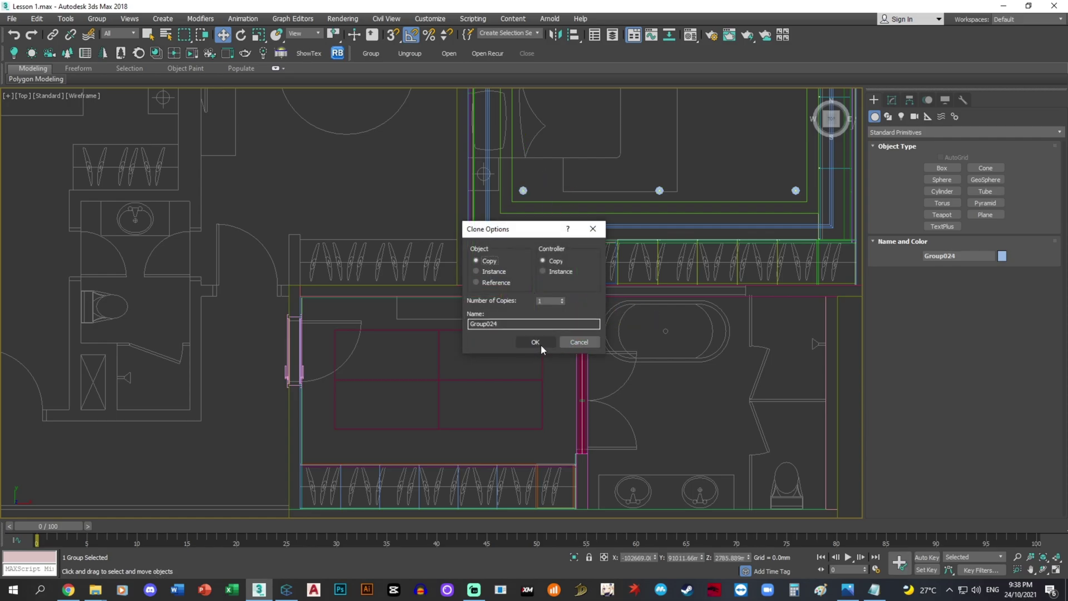
left_click(535, 341)
- Instance the entrance downlight onto the guide box's lower-right corner with vertex snap
key("s")
left_click_drag(542, 335, 538, 433, "shift")
left_click(495, 273)
left_click(544, 343)
left_click_drag(555, 443, 555, 444)
- Instance the downlight pair across to the guide box's middle and left vertices with vertex snap, and delete the guide box
left_click_drag(506, 441, 478, 371, "alt")
mouse_move(577, 380)
left_mouse_down("shift")
mouse_move(430, 451)
mouse_move(438, 437)
left_mouse_up("shift")
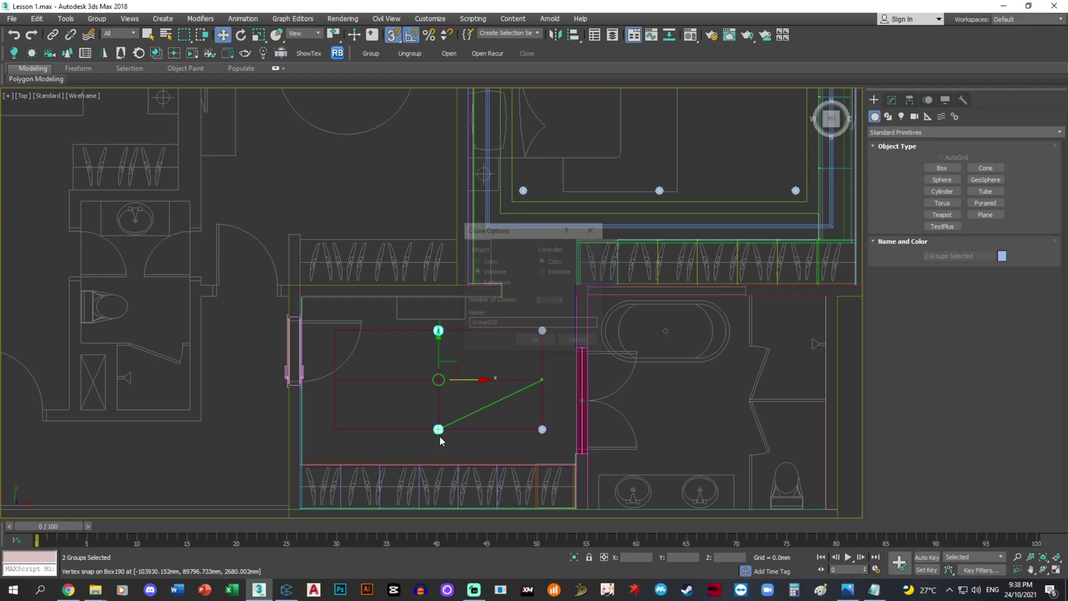
left_click(542, 340)
left_click(503, 381)
scroll(557, 349, "down", 5)
scroll(562, 422, "up", 4)
- Select the six entrance downlights together with the wardrobe below them and isolate the selection
left_click_drag(548, 425, 391, 343)
left_click(476, 456, "ctrl")
right_click(555, 413)
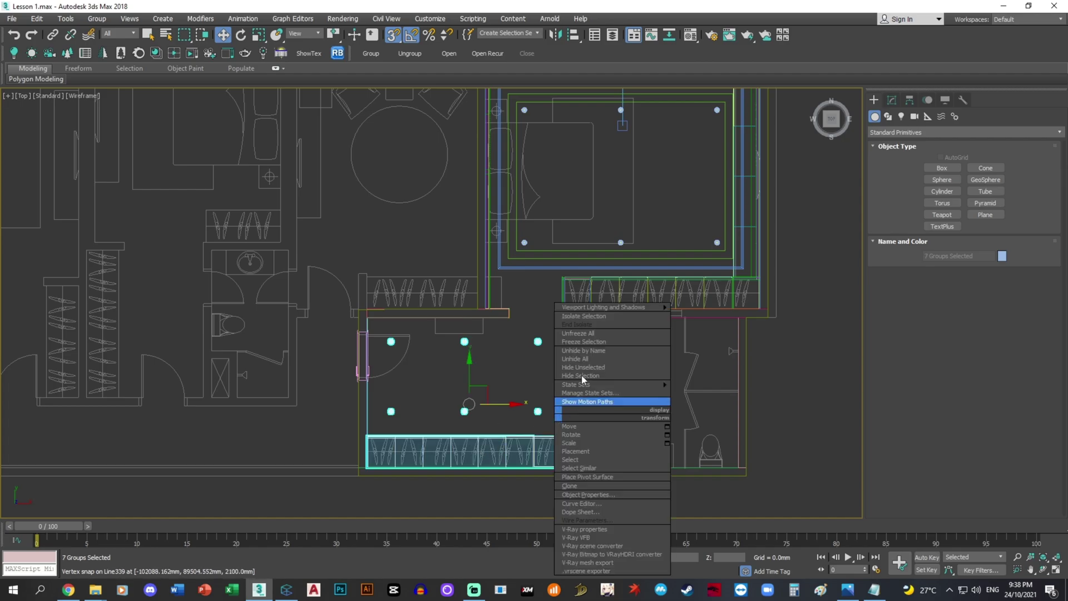
left_click(584, 316)
- Snap the six entrance downlights vertically to the wardrobe's top edge in the front view, leaving the wardrobe in place, and end isolation
key("f")
key("z")
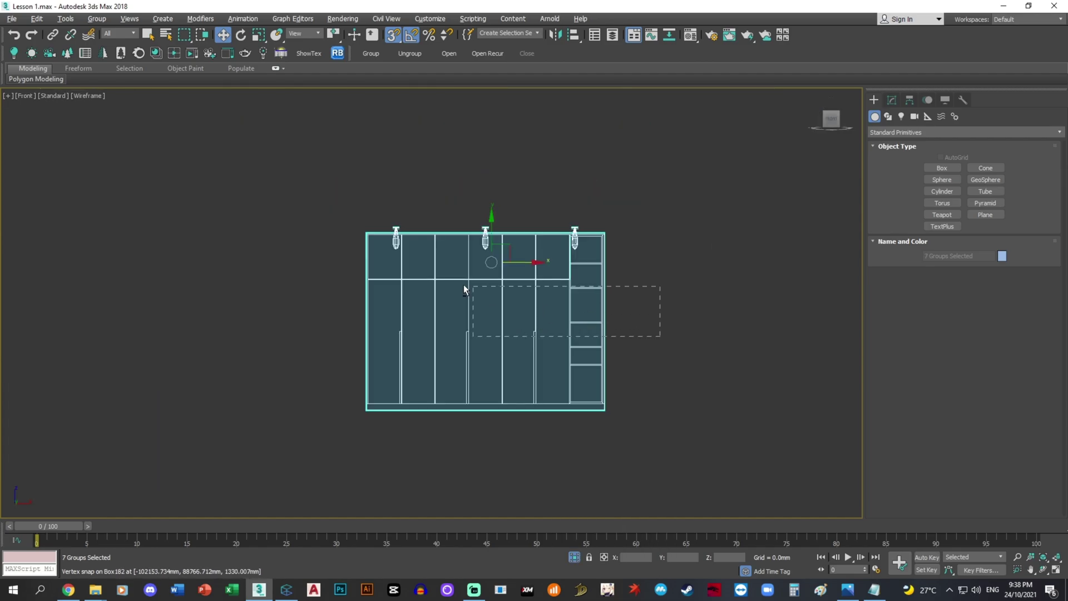
left_click(489, 295, "alt")
scroll(595, 210, "up", 6)
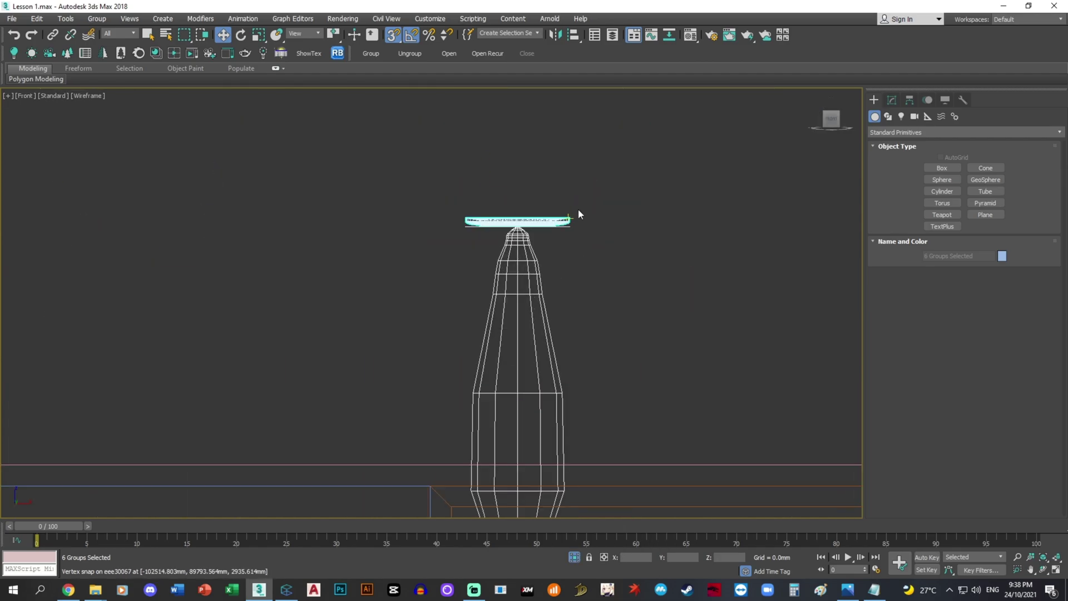
scroll(569, 217, "down", 5)
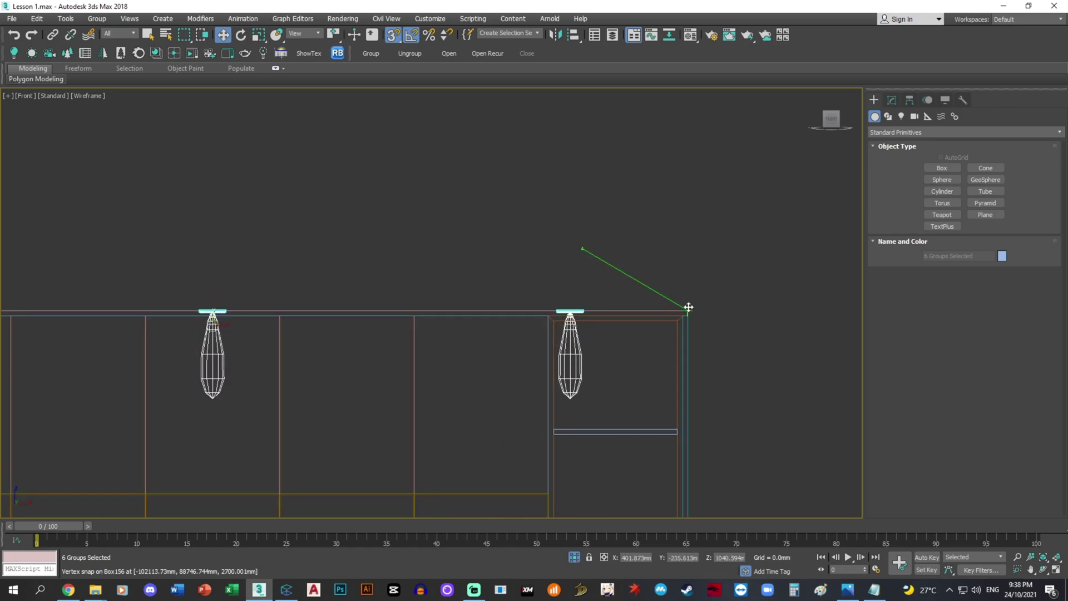
key("t")
right_click(558, 275)
left_click(602, 186)
- View the room through the Corona camera in default shading to check the downlights' placement
scroll(606, 206, "down", 10)
middle_click_drag(607, 209, 583, 315)
scroll(592, 247, "up", 3)
key("s")
left_click(546, 265)
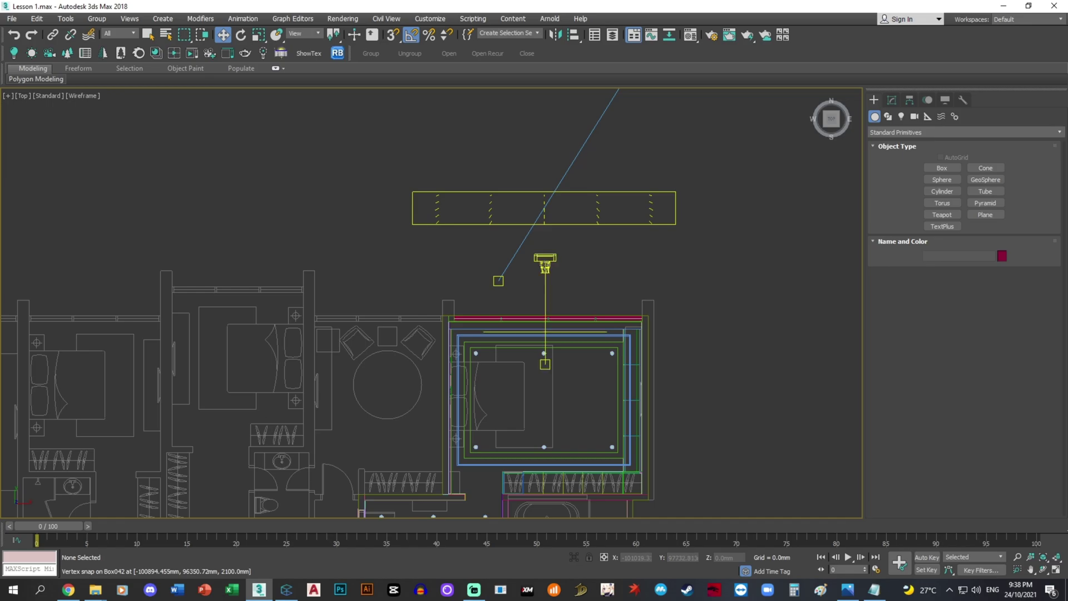
key("c")
left_click(565, 435)
key("F3")
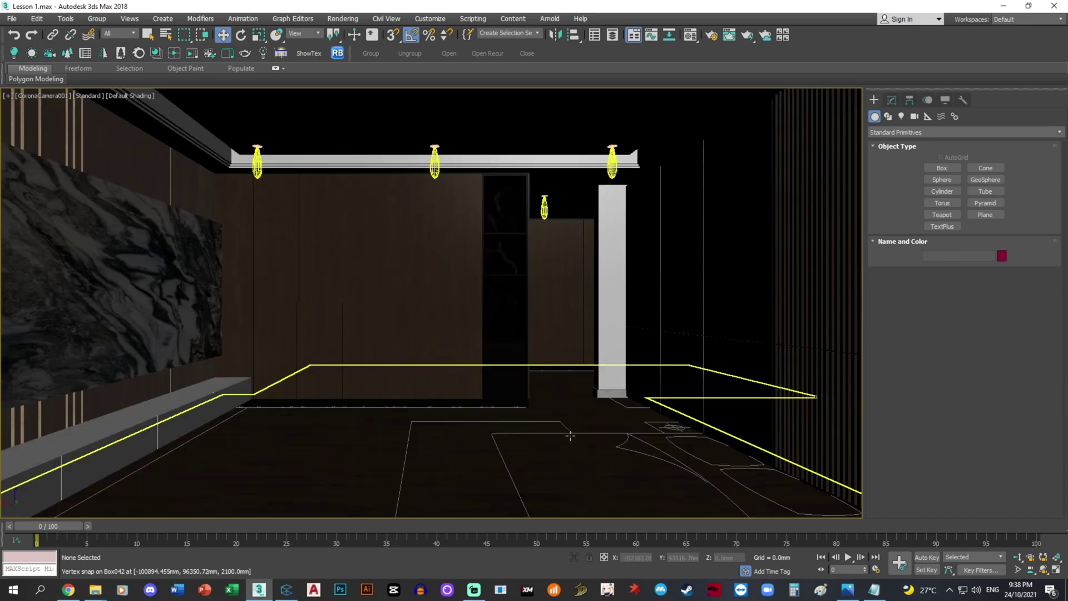
- Isolate the marble and wood feature wall with its low bench, and show it in an angled wireframe view
left_click(162, 313)
key("t")
key("z")
right_click(557, 314)
left_click(575, 218)
middle_click_drag(398, 423, 480, 306, "alt")
left_click(656, 322)
key("F3")
- Replace the Marble White SSS material slot with Marble White from the Stone category of the Corona Material Library
key("m")
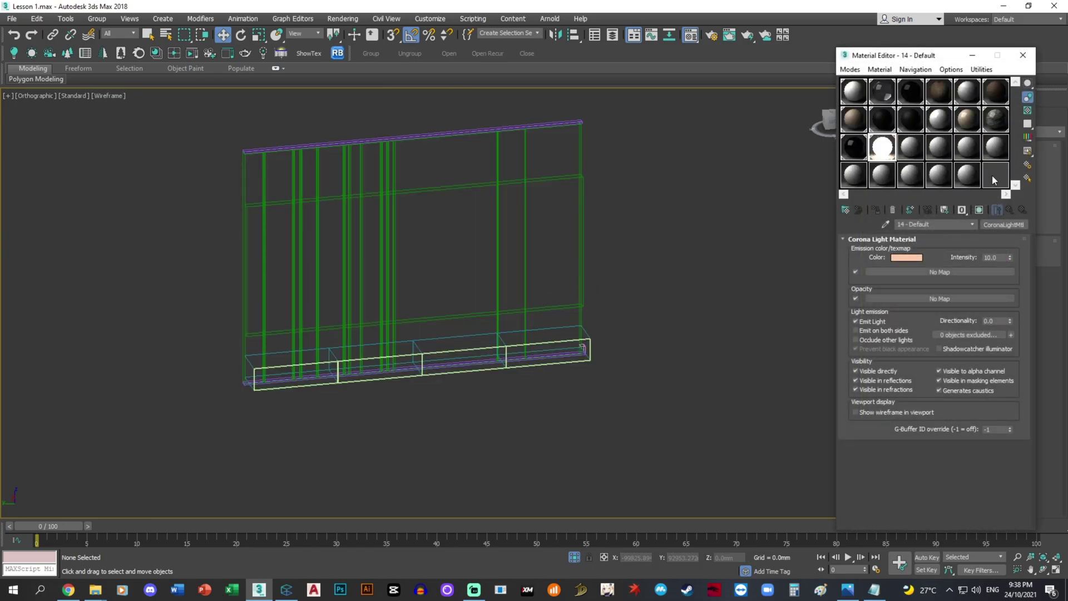
left_click(1001, 120)
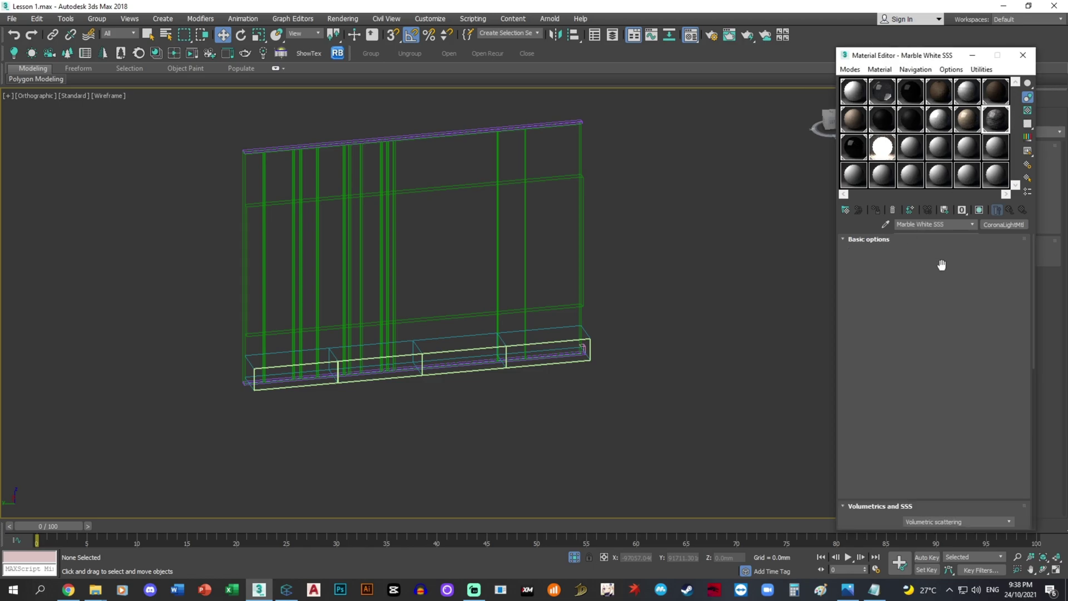
left_click_drag(1034, 283, 1031, 367)
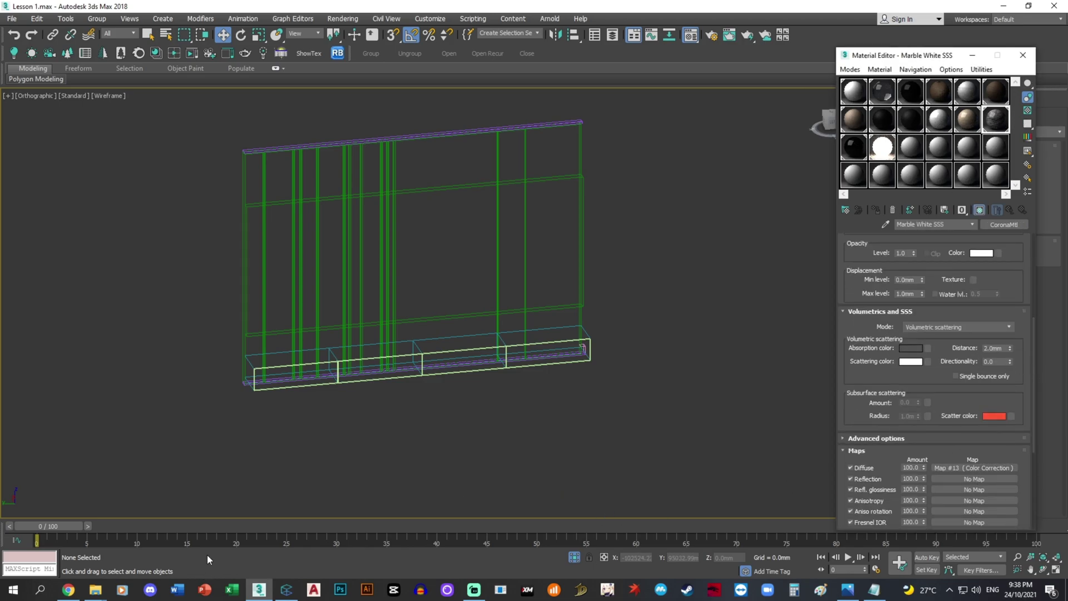
left_click(95, 589)
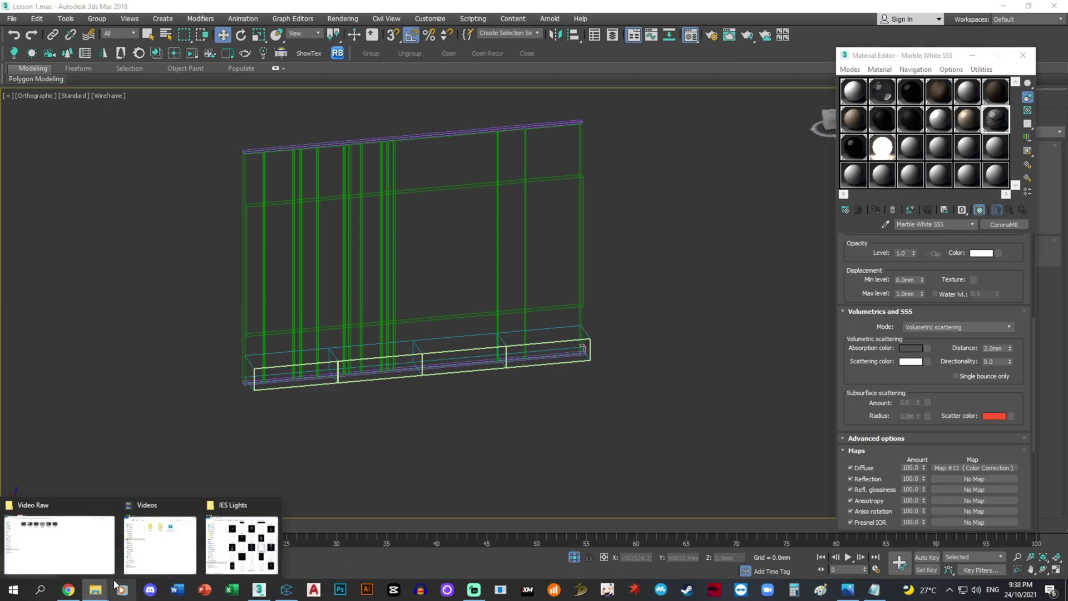
left_click(330, 443)
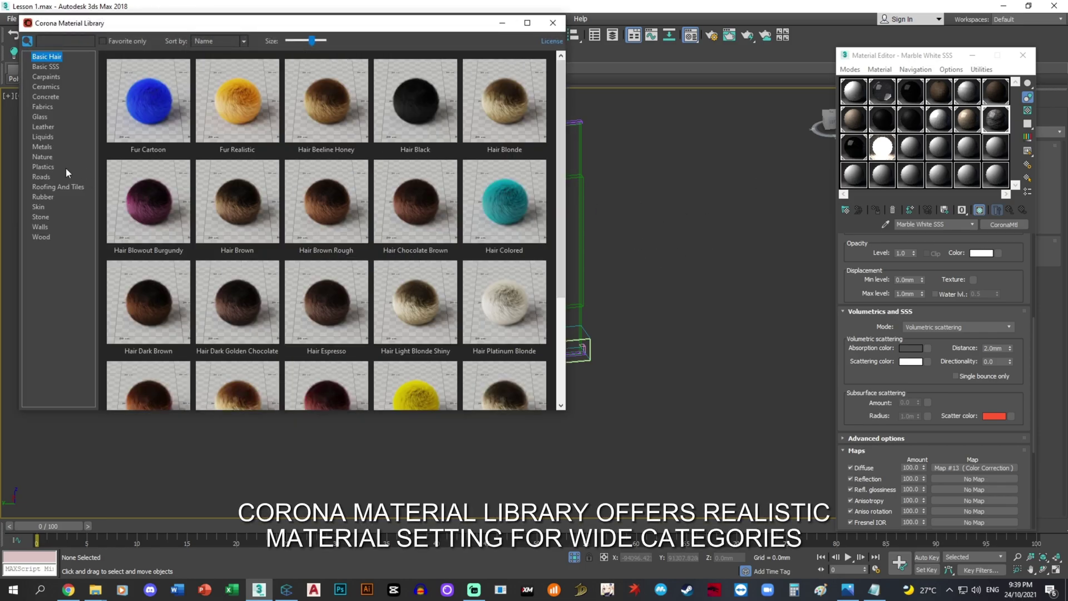
left_click(53, 217)
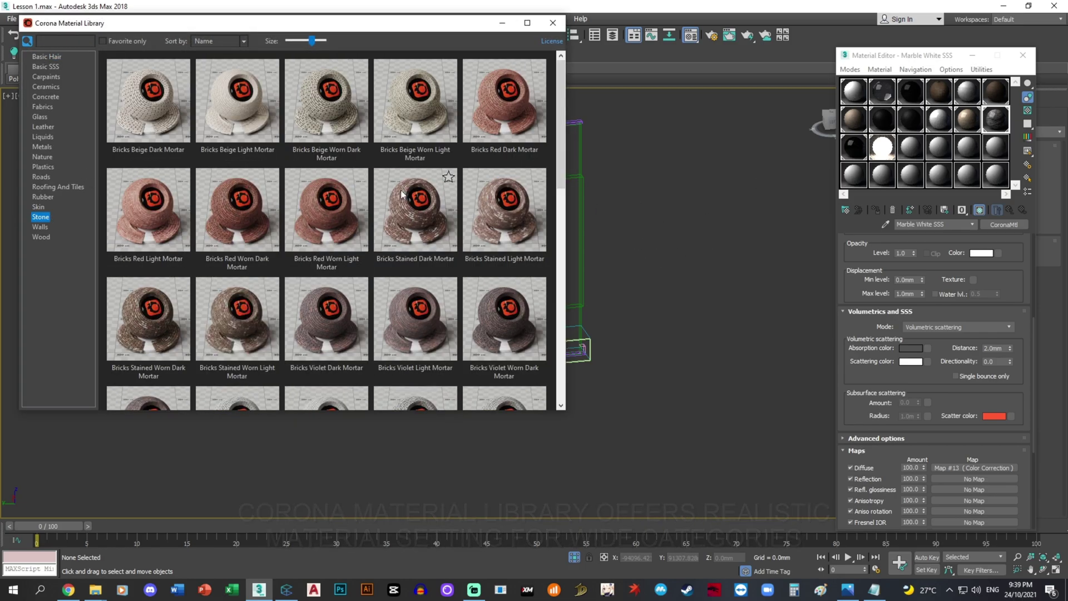
left_click_drag(559, 116, 562, 285)
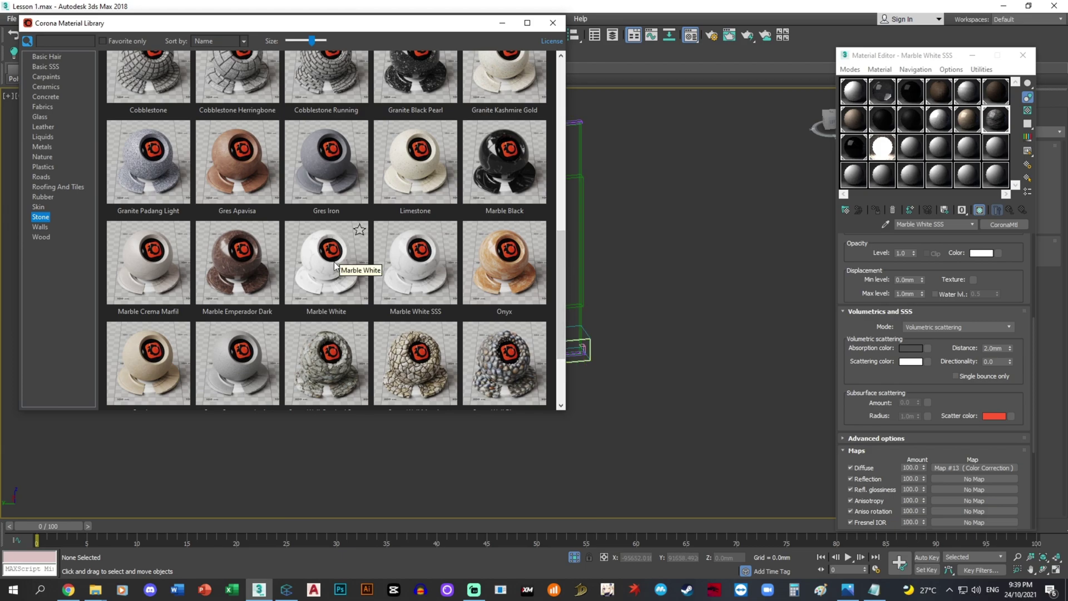
left_click_drag(988, 130, 993, 124)
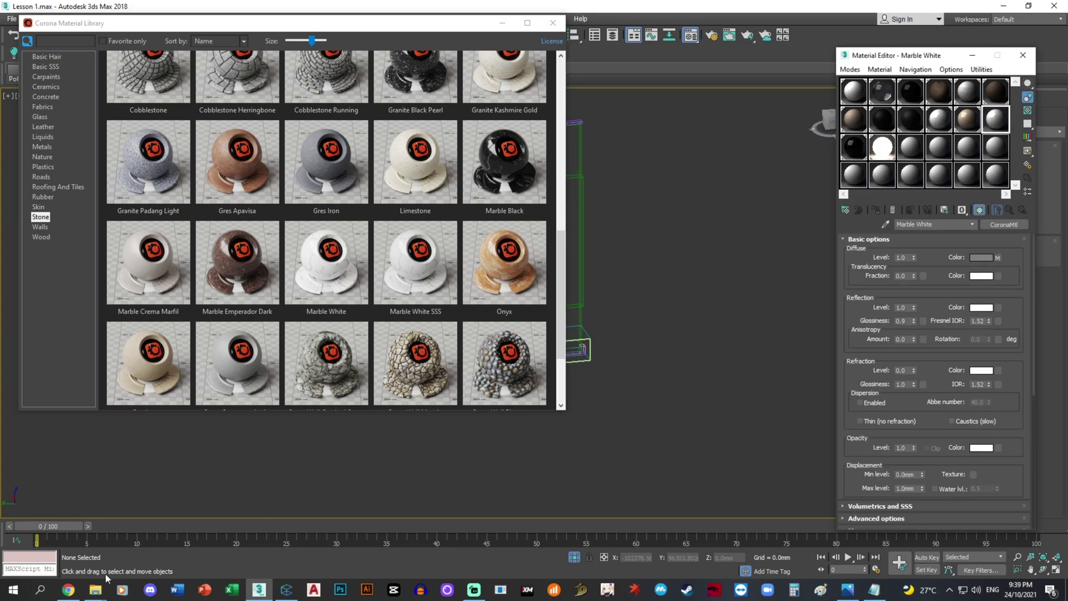
- Show the Marble White material's maps, and in Connecter open the Marble folder under Material Maps, Stone
left_click(287, 589)
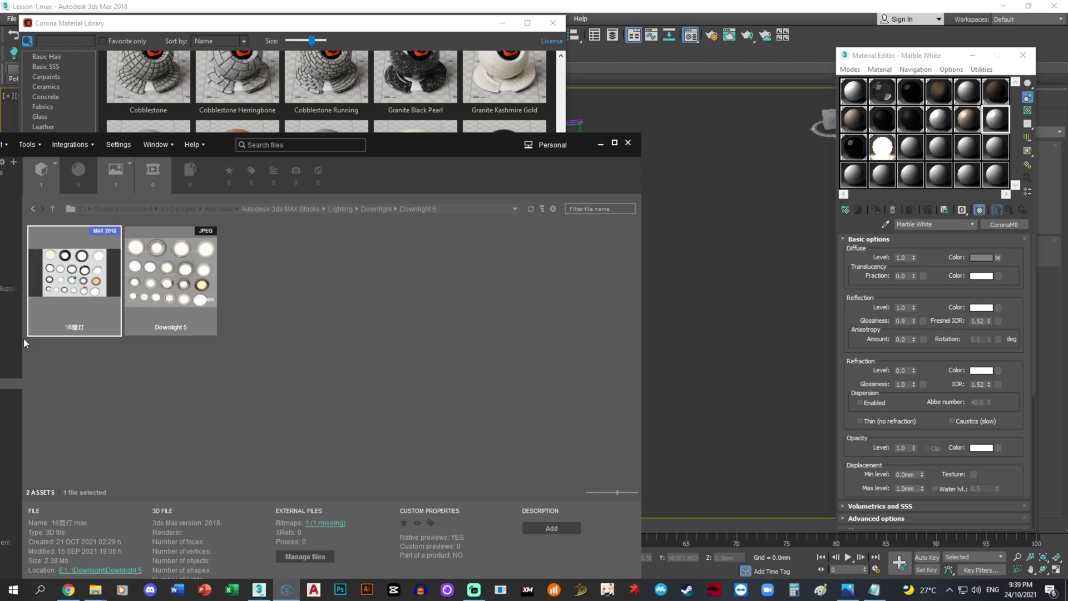
left_click_drag(214, 152, 321, 93)
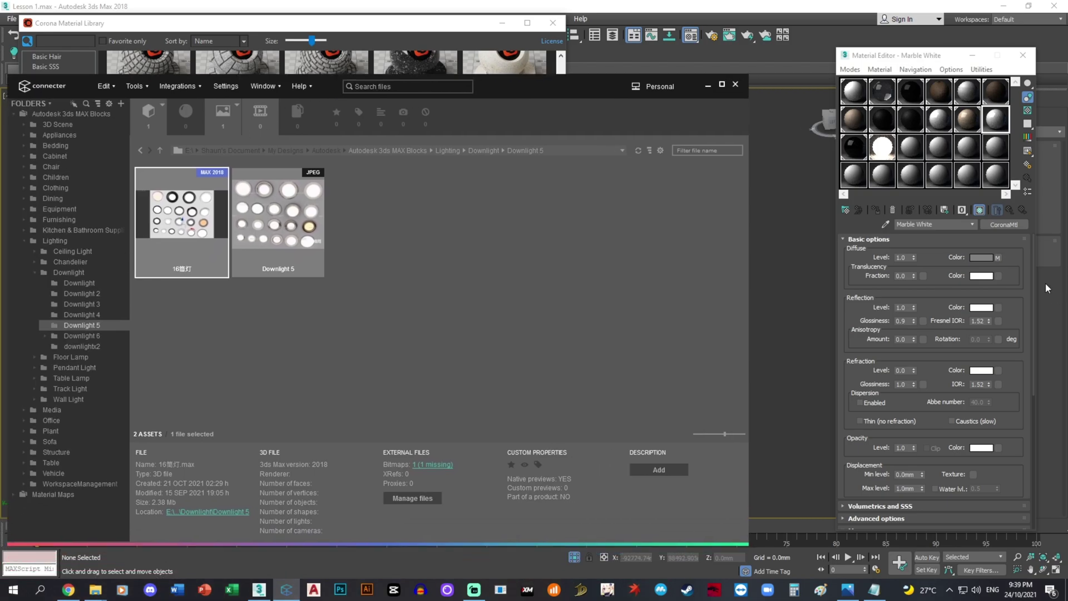
left_click_drag(1033, 288, 1034, 378)
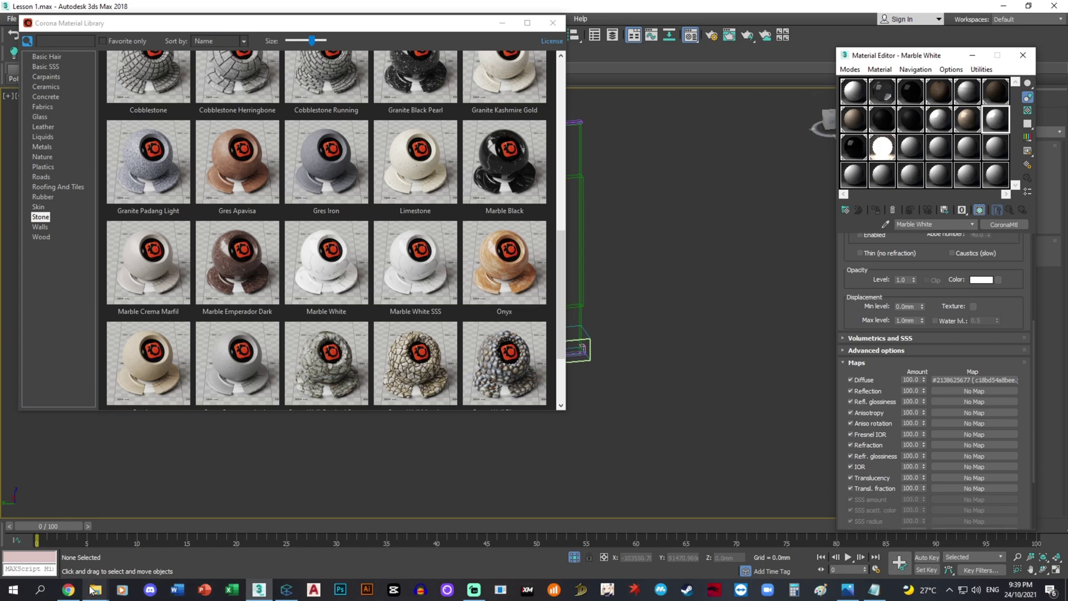
mouse_move(96, 590)
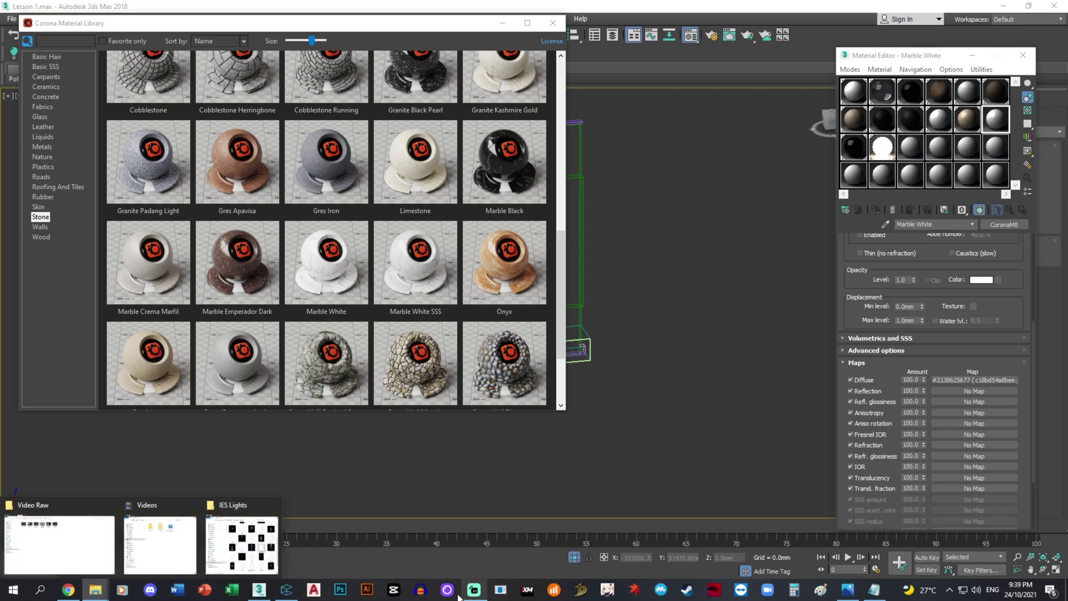
left_click(283, 590)
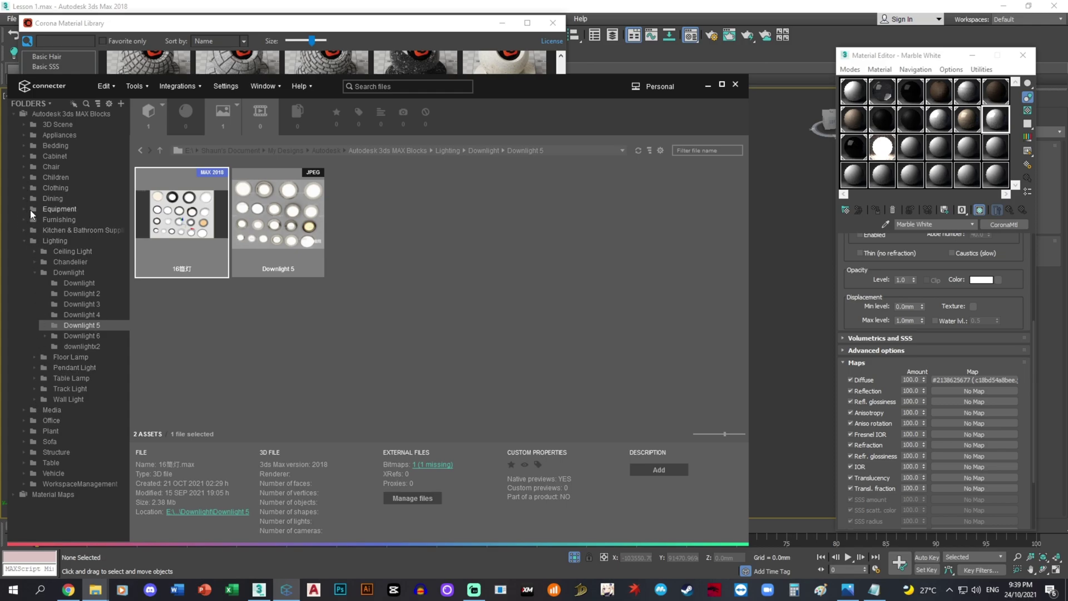
left_click(15, 493)
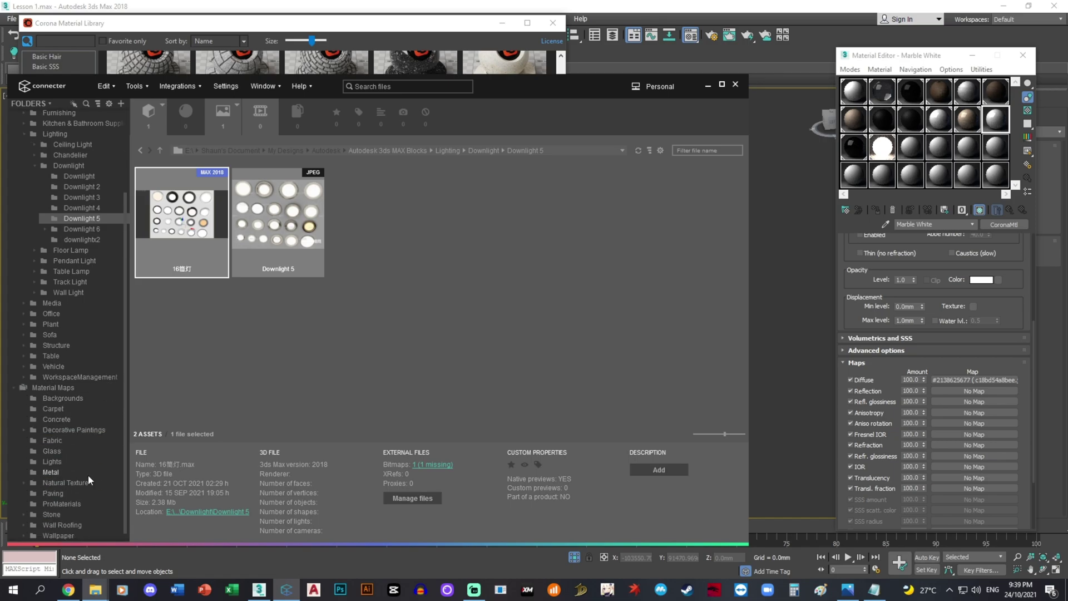
left_click(50, 505)
left_click(24, 504)
scroll(80, 485, "down", 3)
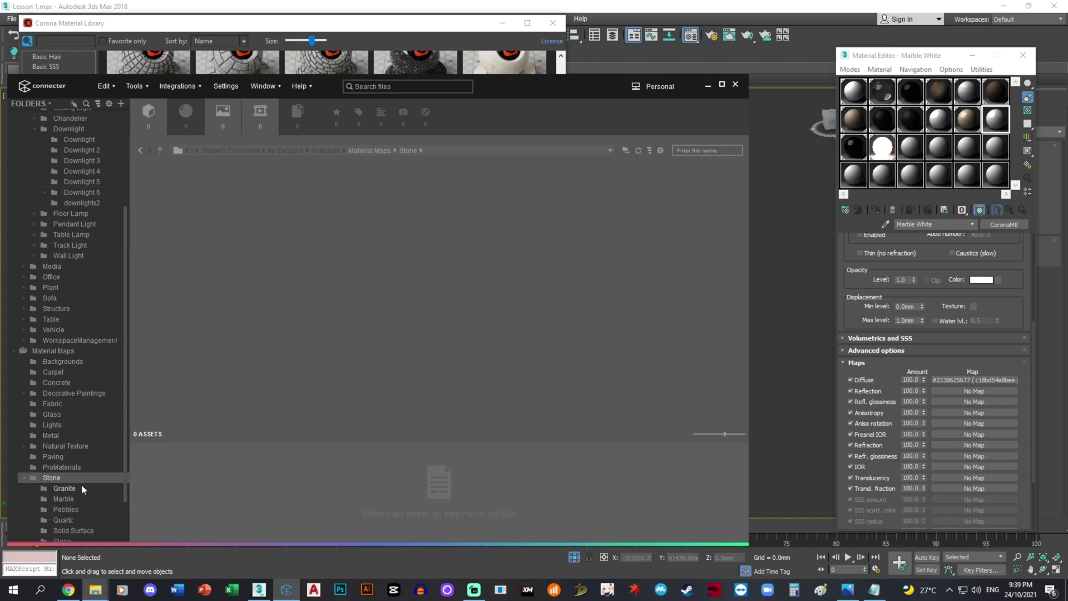
left_click(47, 442)
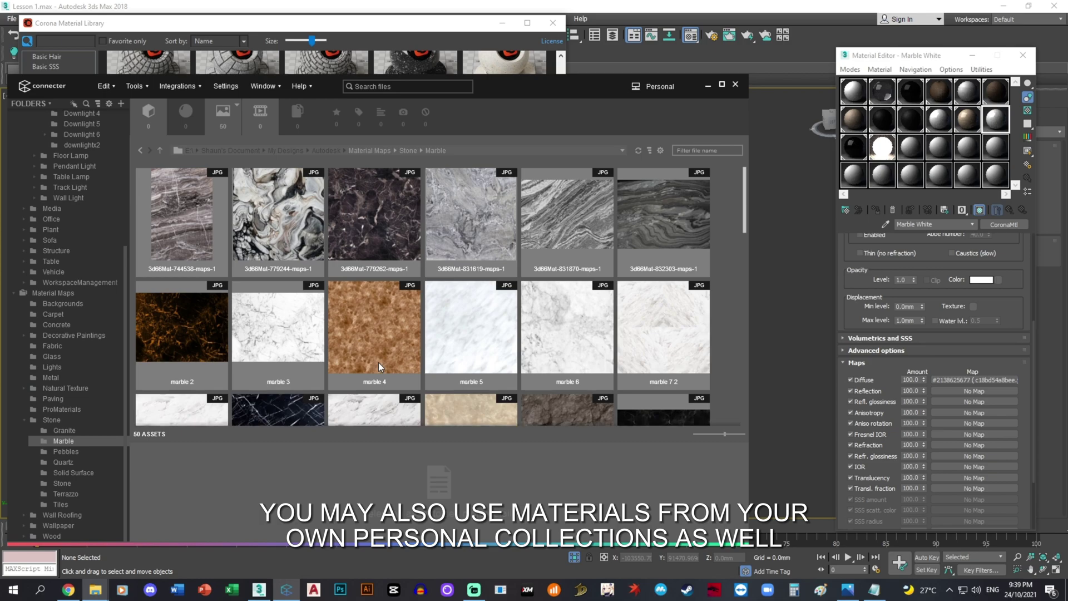
- Assign the marble 34 image from the Marble folder as the Marble White material's Diffuse map, and minimize both library windows
scroll(381, 350, "down", 2)
scroll(381, 349, "down", 6)
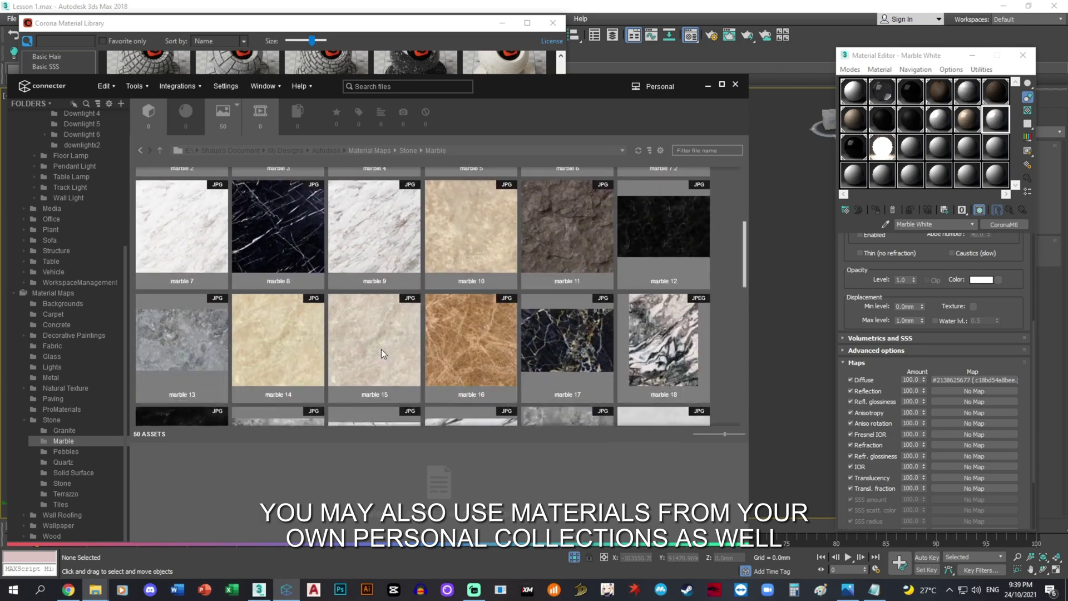
scroll(382, 348, "up", 2)
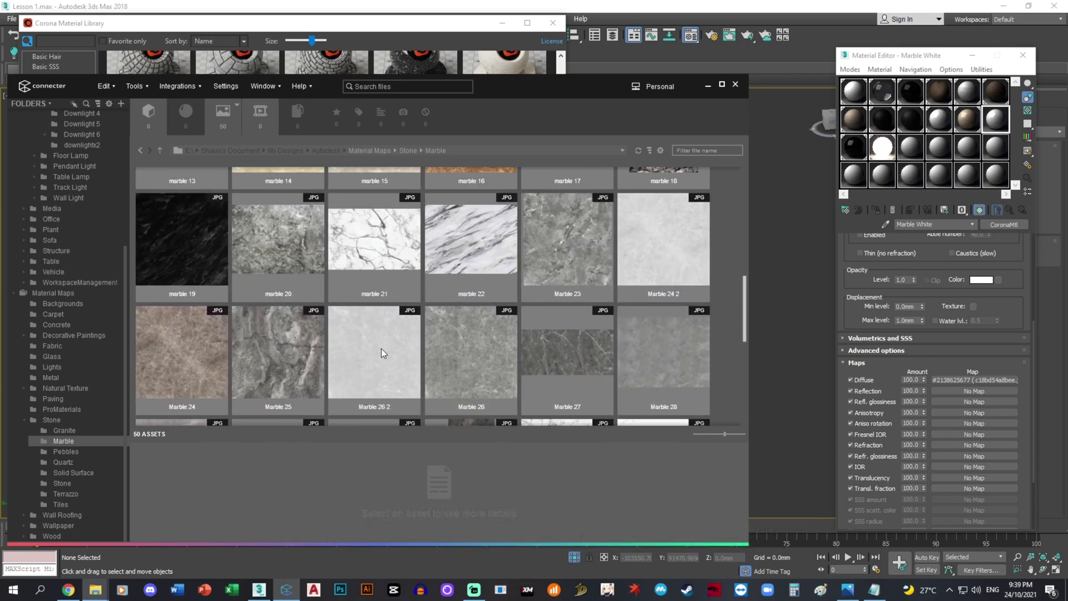
left_click(378, 243)
scroll(401, 341, "down", 4)
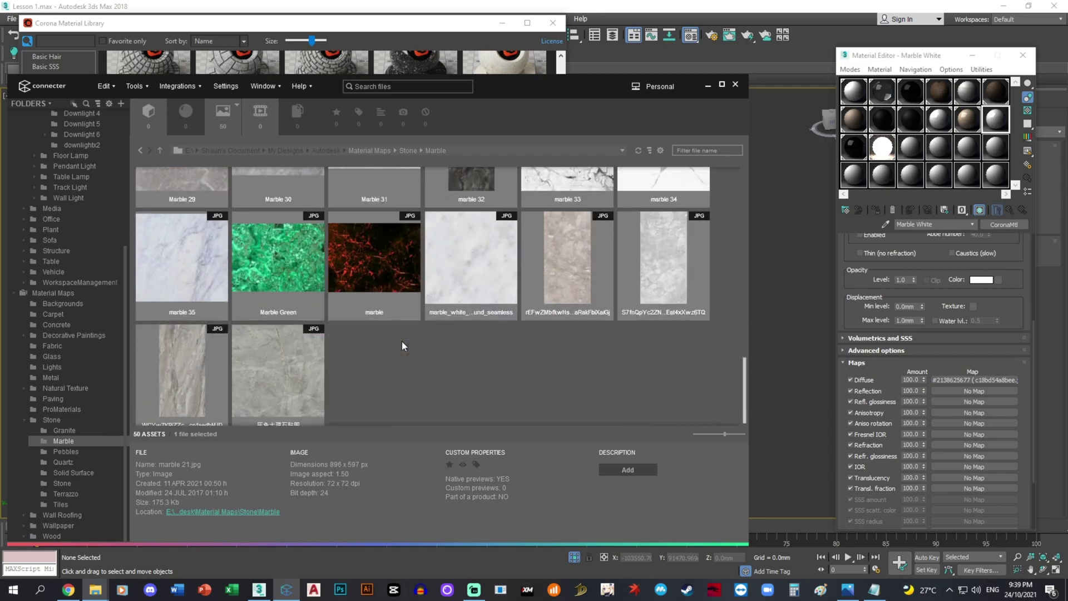
scroll(401, 341, "up", 2)
left_click(661, 276)
scroll(657, 345, "up", 2)
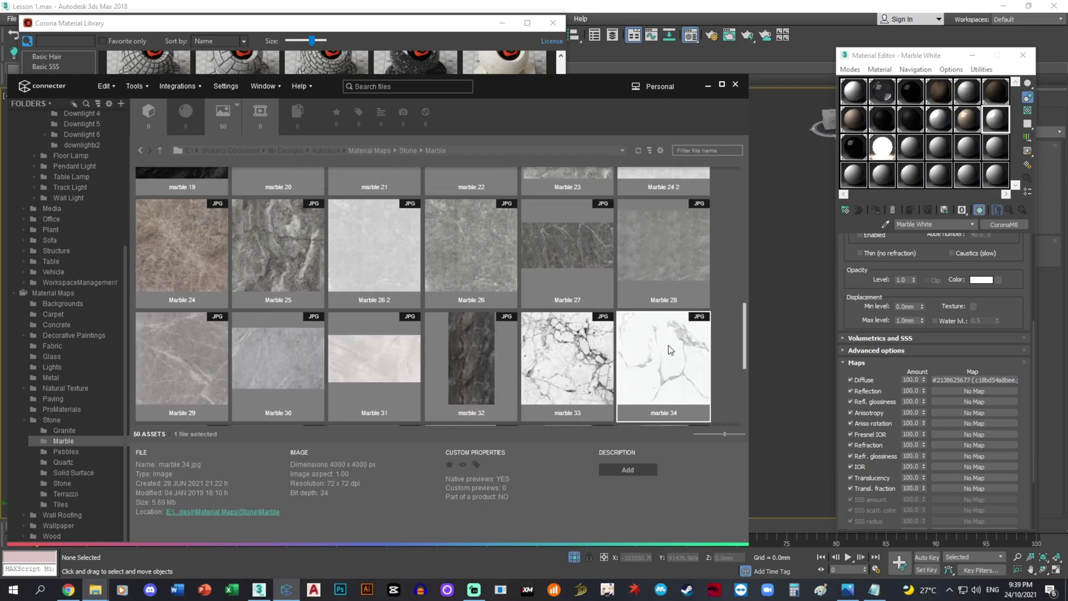
left_click_drag(668, 366, 973, 380)
left_click(708, 85)
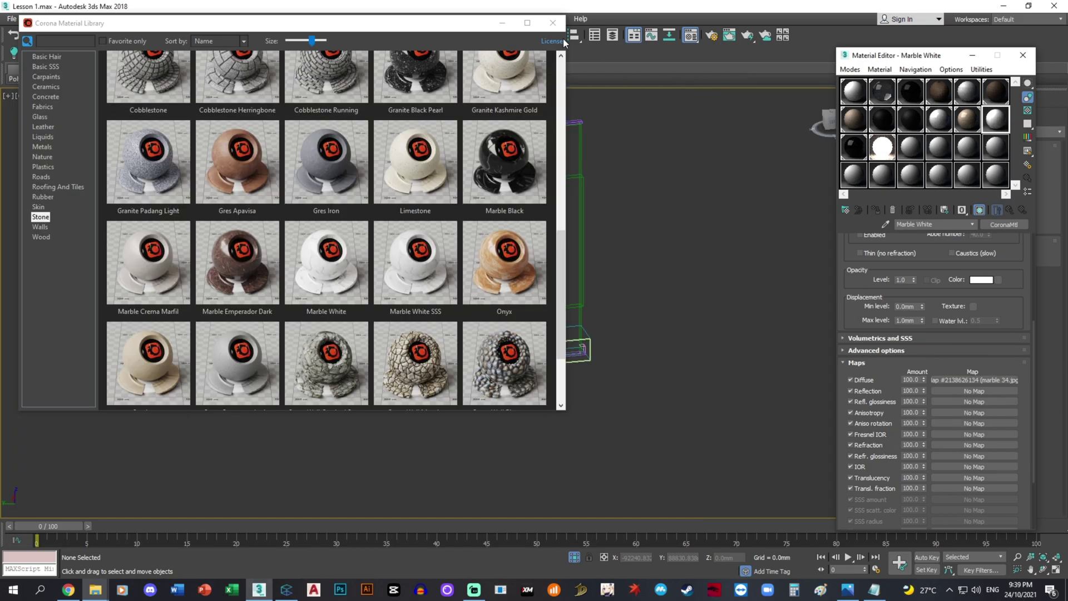
left_click(501, 23)
- Open the feature wall group in shaded view, assign the Marble White material to its marble panel, and close the Material Editor
middle_click_drag(592, 242, 603, 250)
key("F3")
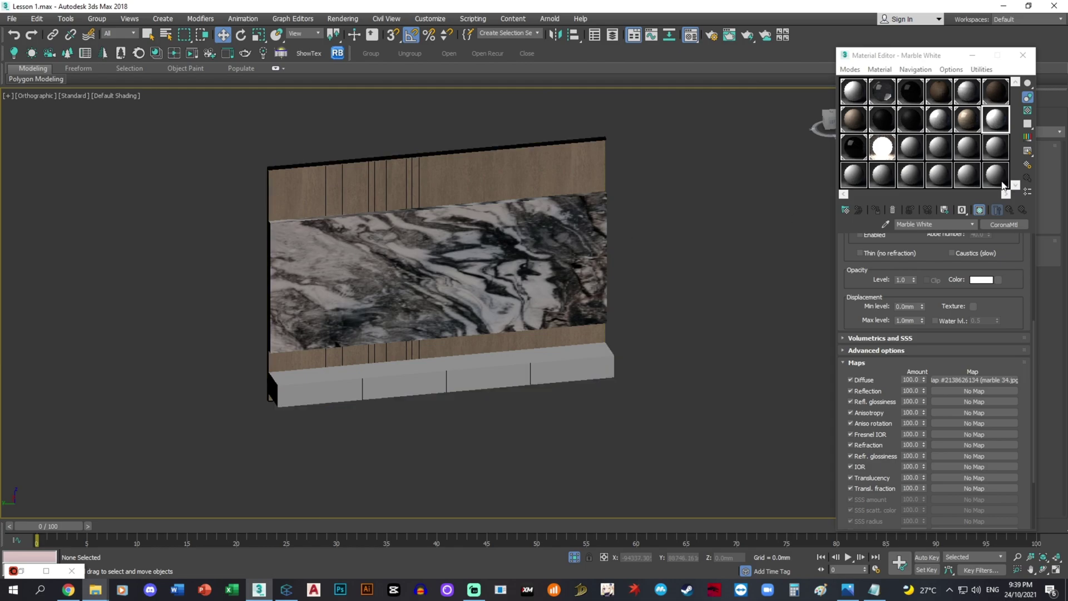
left_click(501, 234)
left_click(410, 56)
left_click(440, 267)
left_click(999, 127)
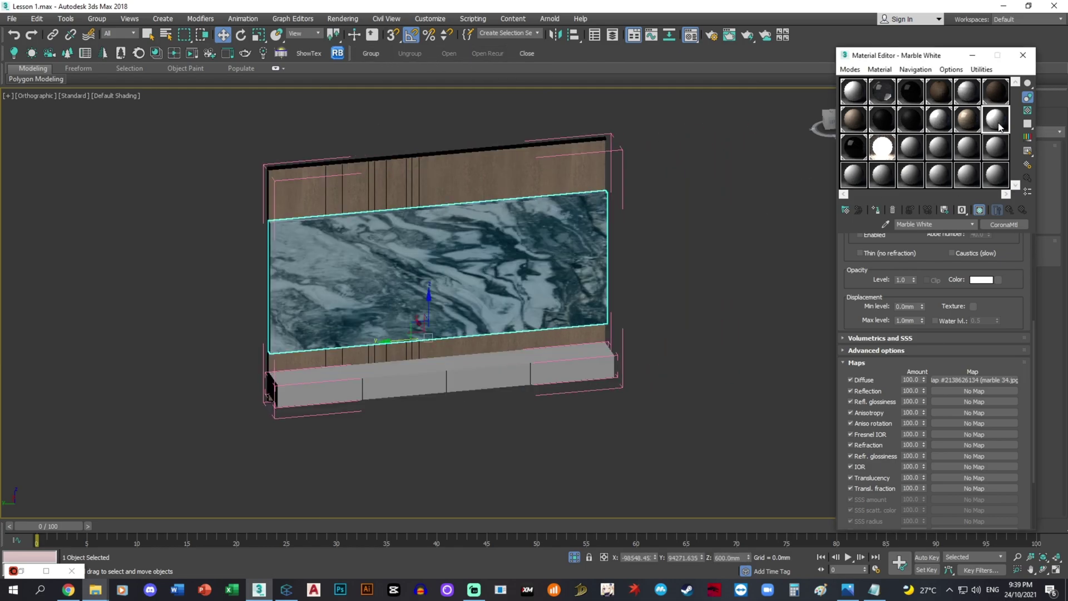
left_click(876, 210)
left_click(1022, 54)
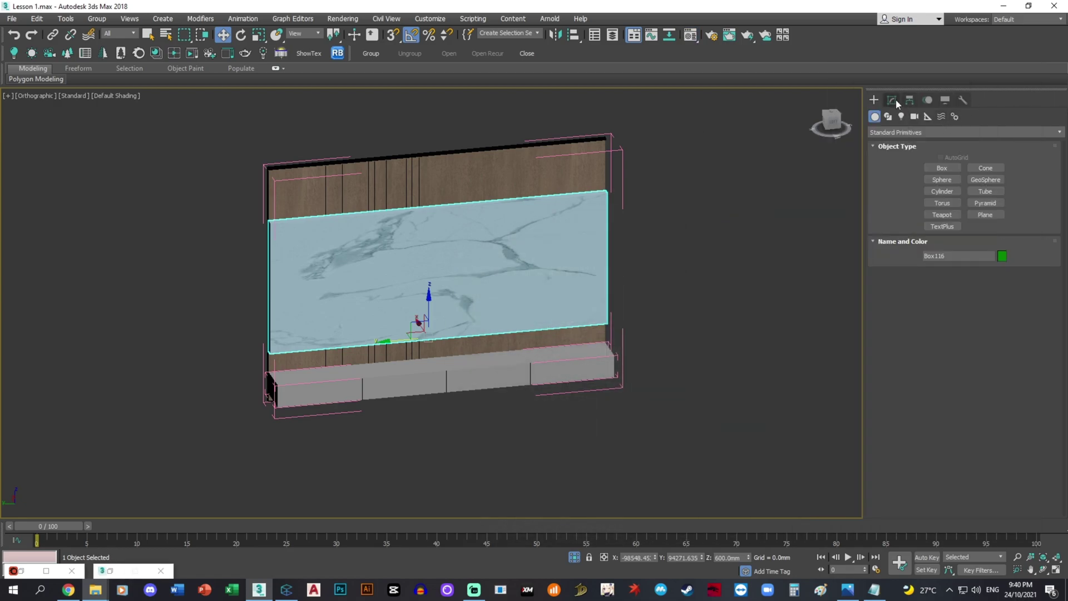
- Set both the length and width of the marble panel's UVW Map to 1500 mm
left_click(892, 100)
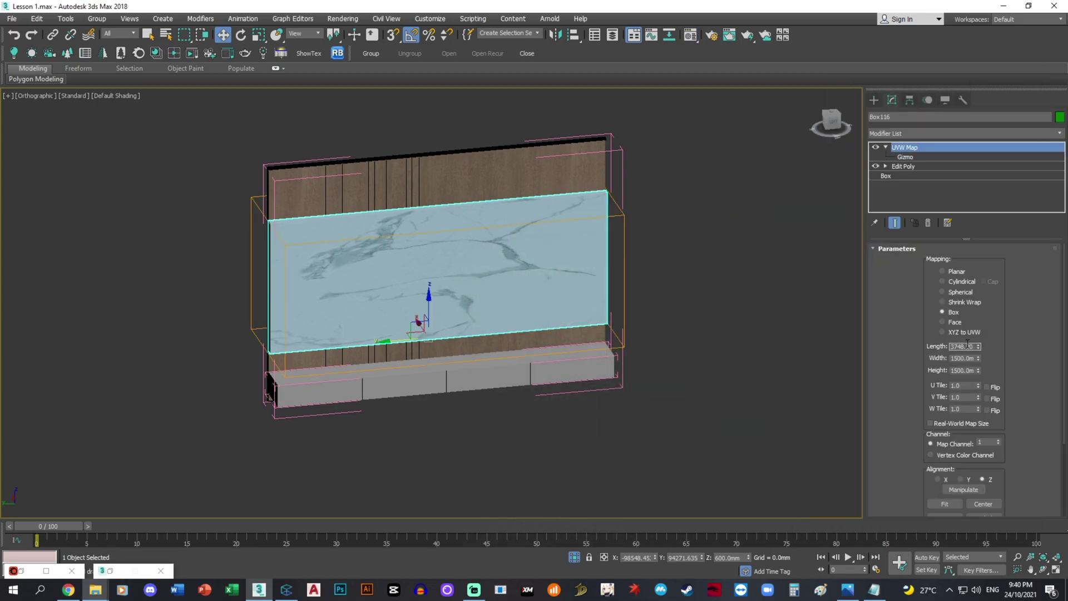
type("1500")
key("Tab")
type("150")
key("Return")
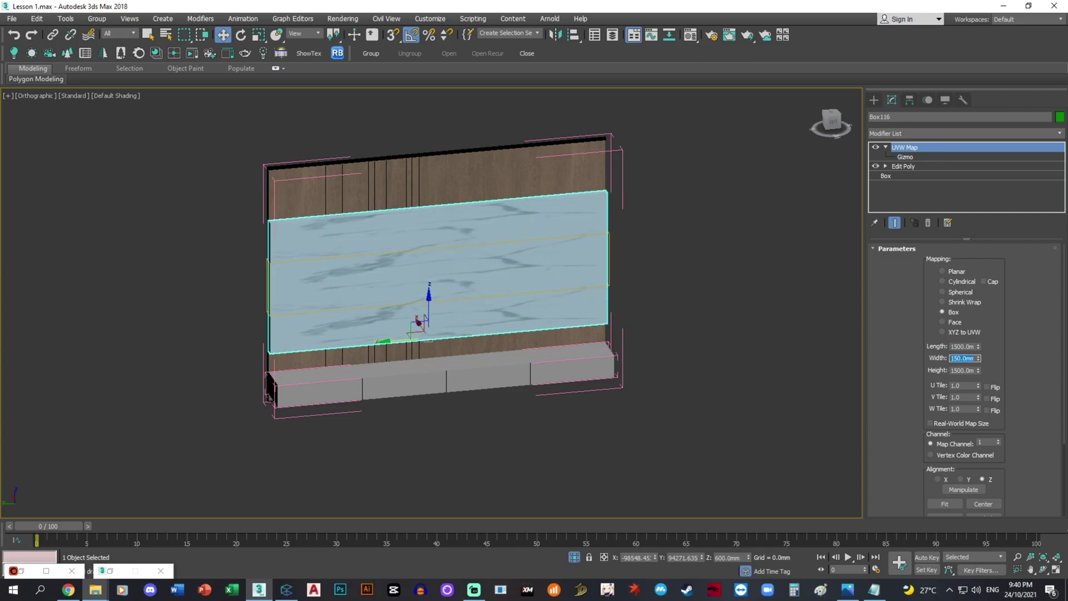
double_click(971, 346)
type("1500")
key("Tab")
type("150")
key("Return")
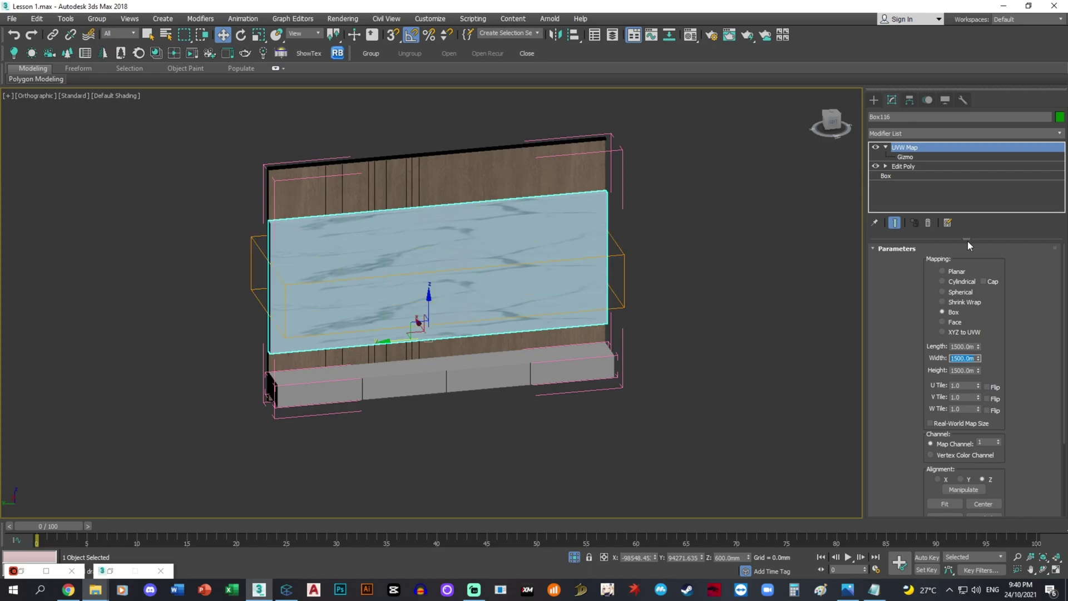
- Remove the marble panel's UVW Map and apply a fresh one with Box mapping
left_click(927, 223)
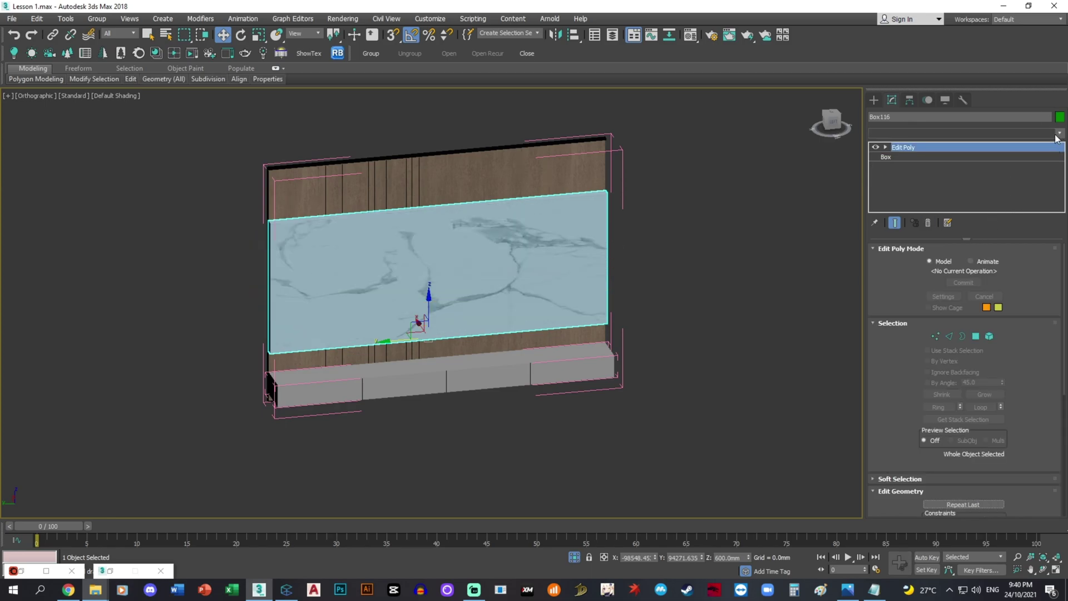
left_click(965, 134)
key("u")
left_click(906, 457)
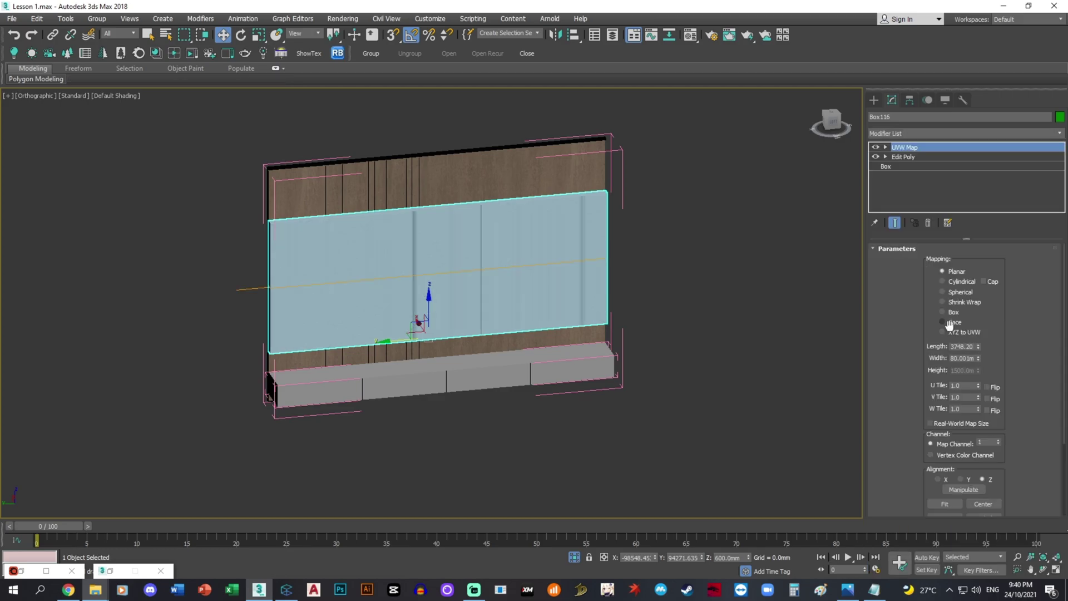
left_click(942, 312)
- Set the length, width and height of the marble panel's UVW Map to 1200 mm
double_click(964, 347)
type("120")
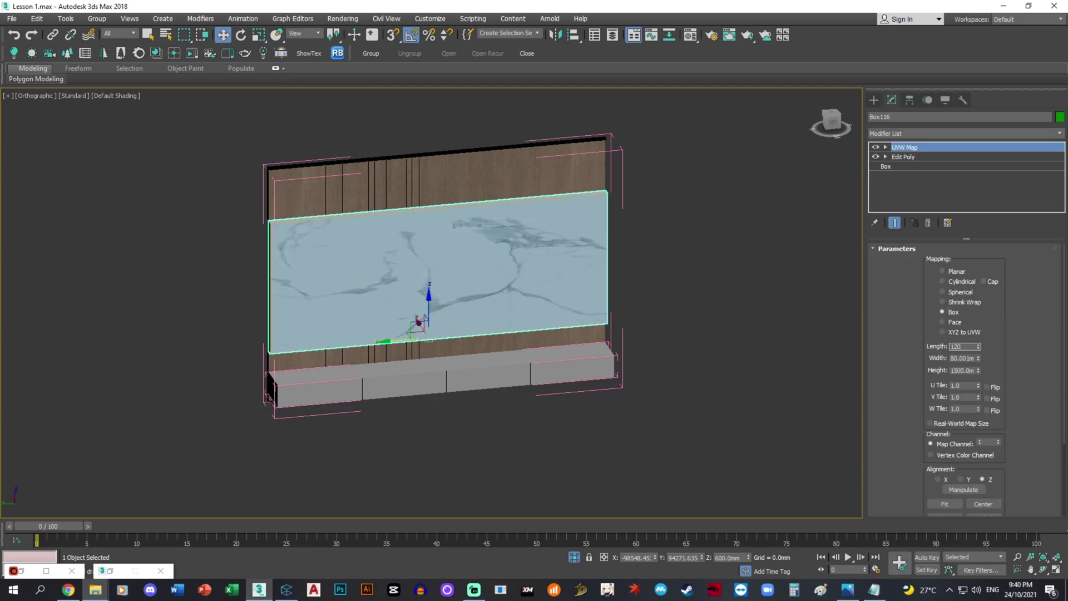
type("0")
key("Tab")
type("1200")
key("Tab")
type("1200")
key("Return")
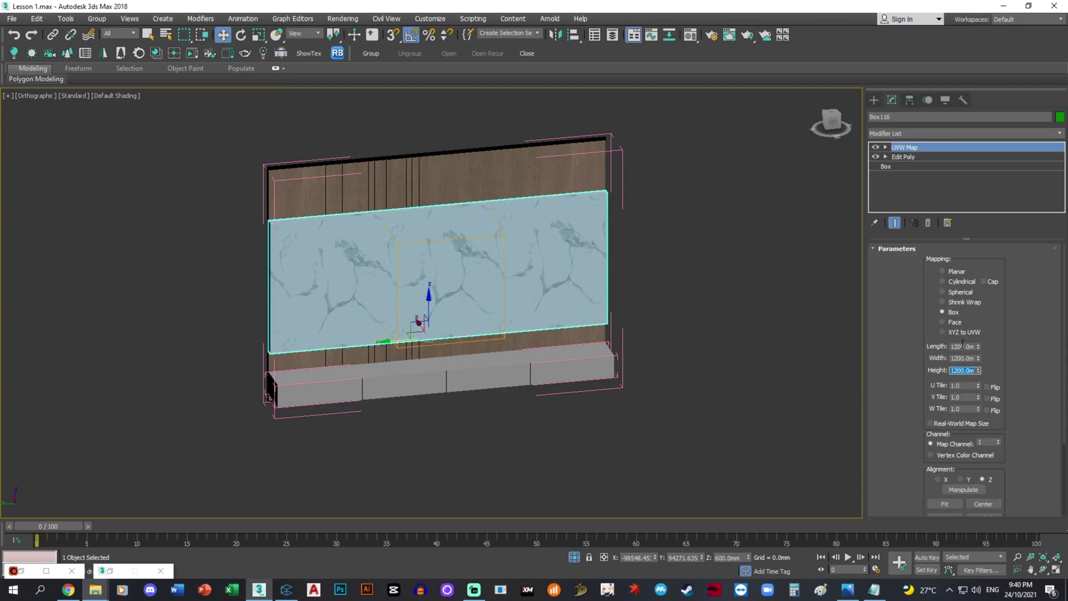
- Set the length, width and height of the marble panel's UVW Map to 1800 mm and check the veining on the panel
type("1800")
key("Tab")
type("1800")
key("Tab")
type("1800")
key("Return")
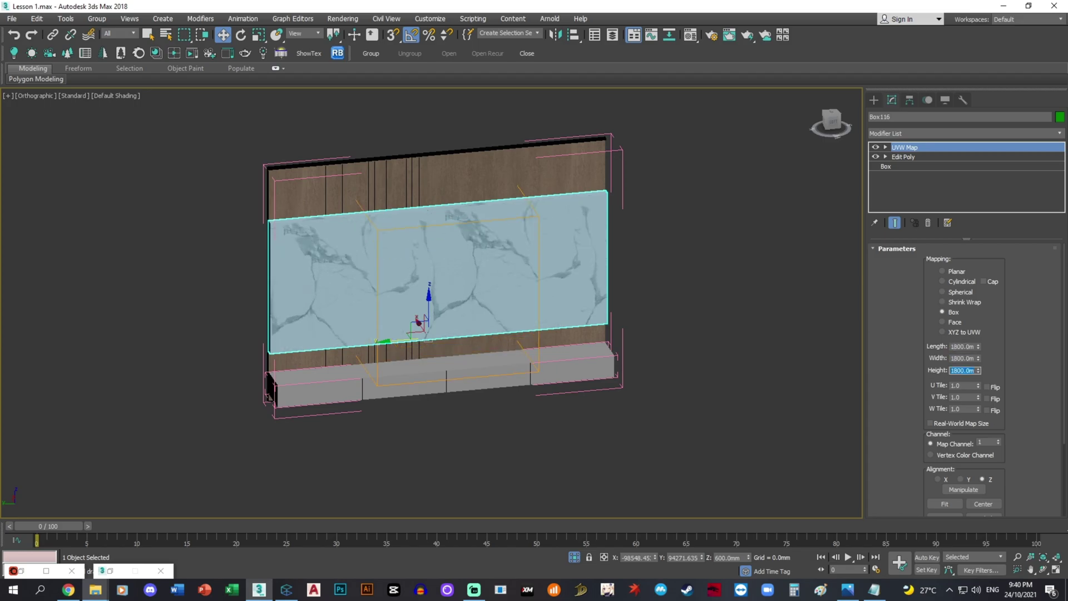
middle_click_drag(766, 285, 756, 265, "alt")
left_click(793, 266)
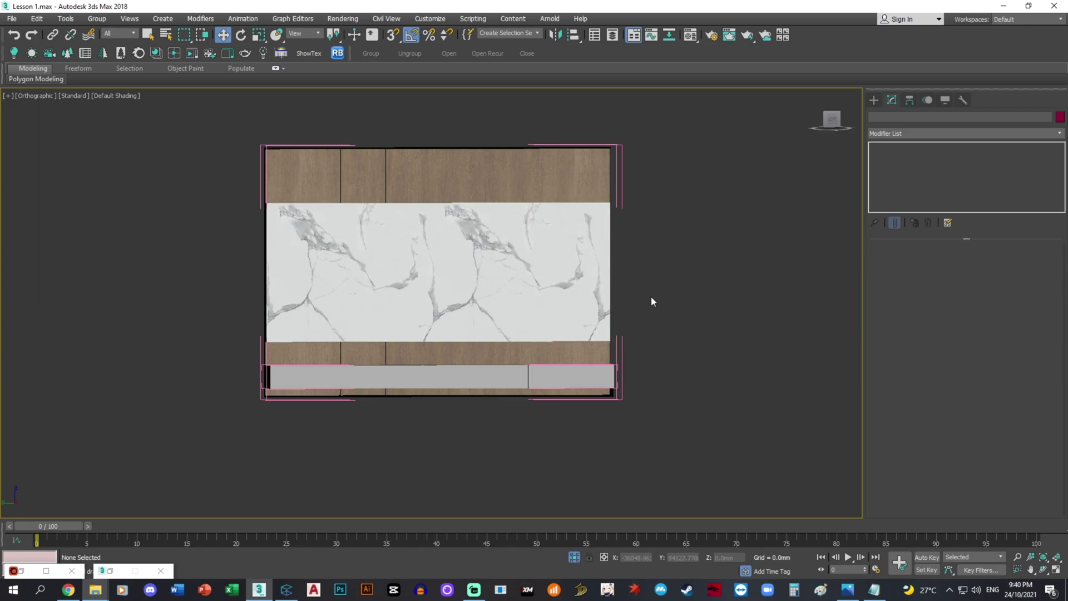
left_click_drag(435, 300, 432, 300)
middle_click_drag(433, 302, 463, 340, "alt")
left_click(715, 356)
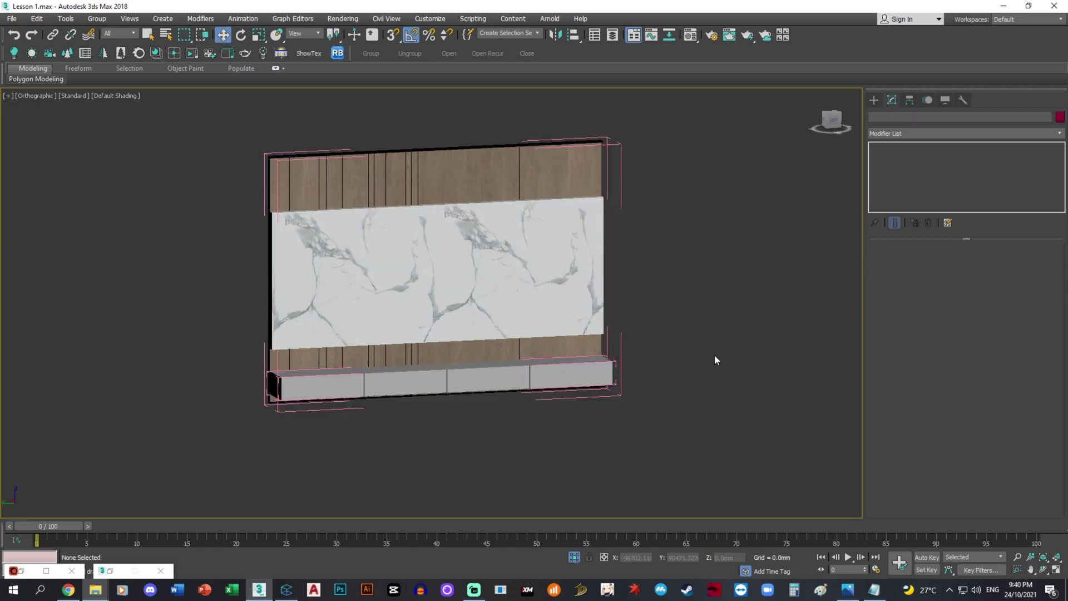
- Compare the feature wall with the reference photos, examining the marble and timber TV wall design in Photos
left_click(848, 595)
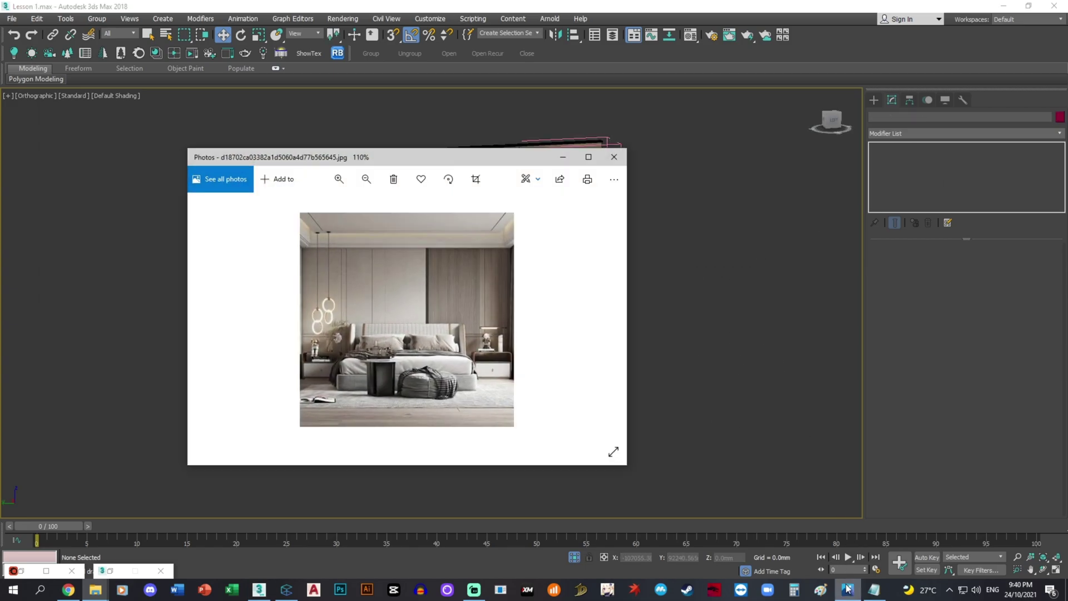
scroll(561, 423, "down", 1)
key("Right")
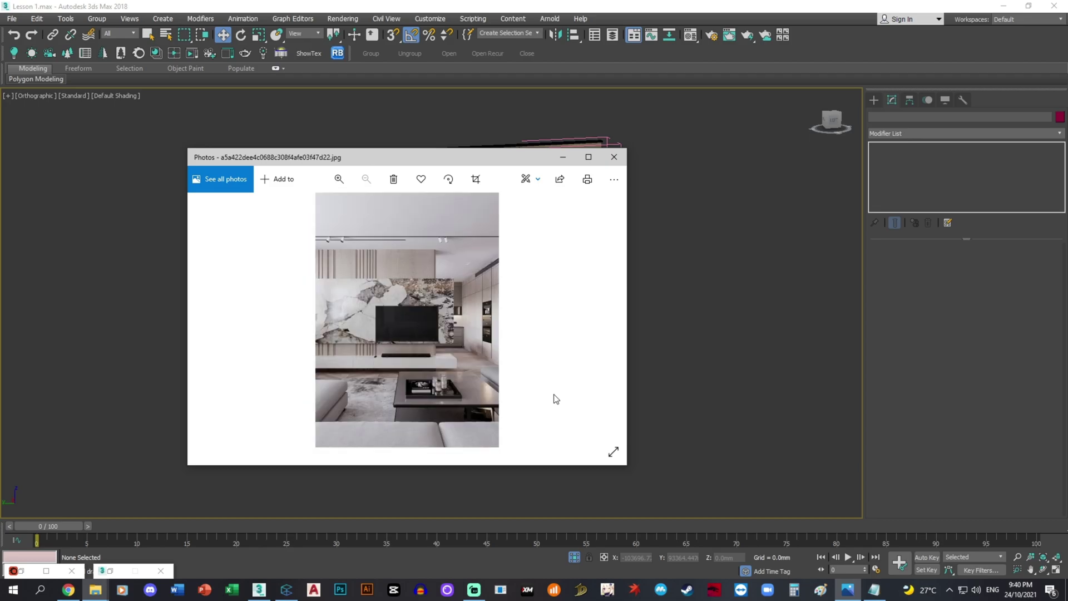
left_click(563, 157)
scroll(561, 278, "up", 1)
middle_click_drag(550, 278, 618, 288, "alt")
middle_click_drag(619, 288, 585, 306)
key("F10")
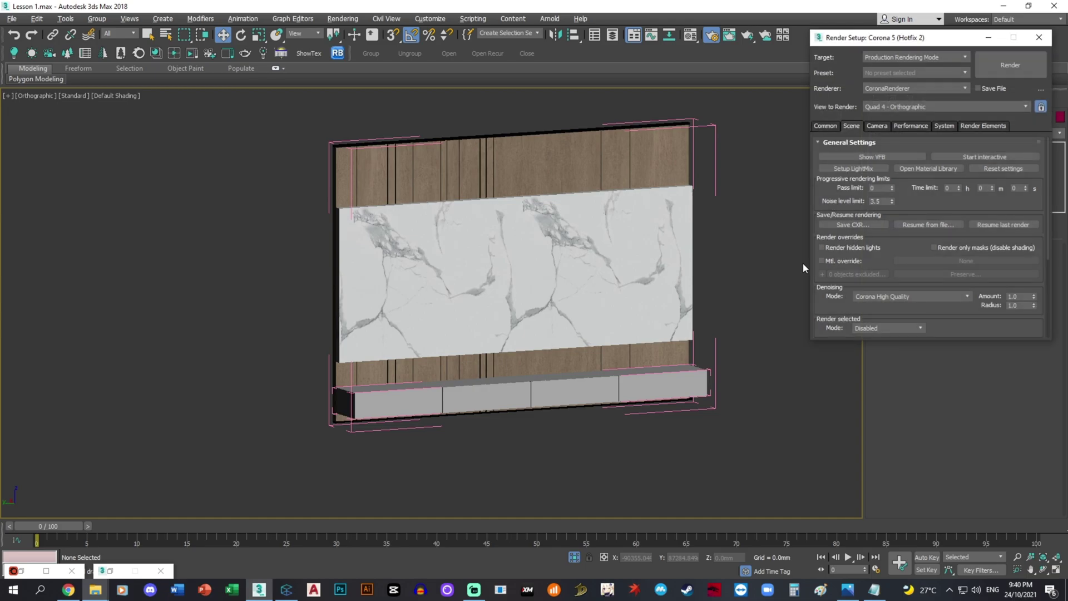
left_click(776, 261)
left_click_drag(284, 188, 284, 186)
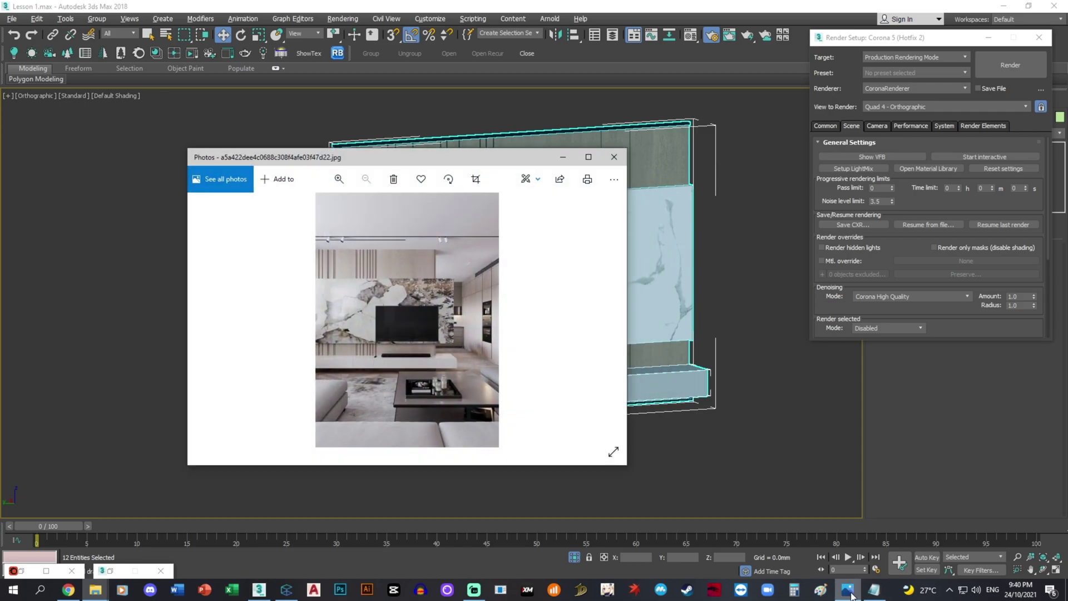
left_click(563, 157)
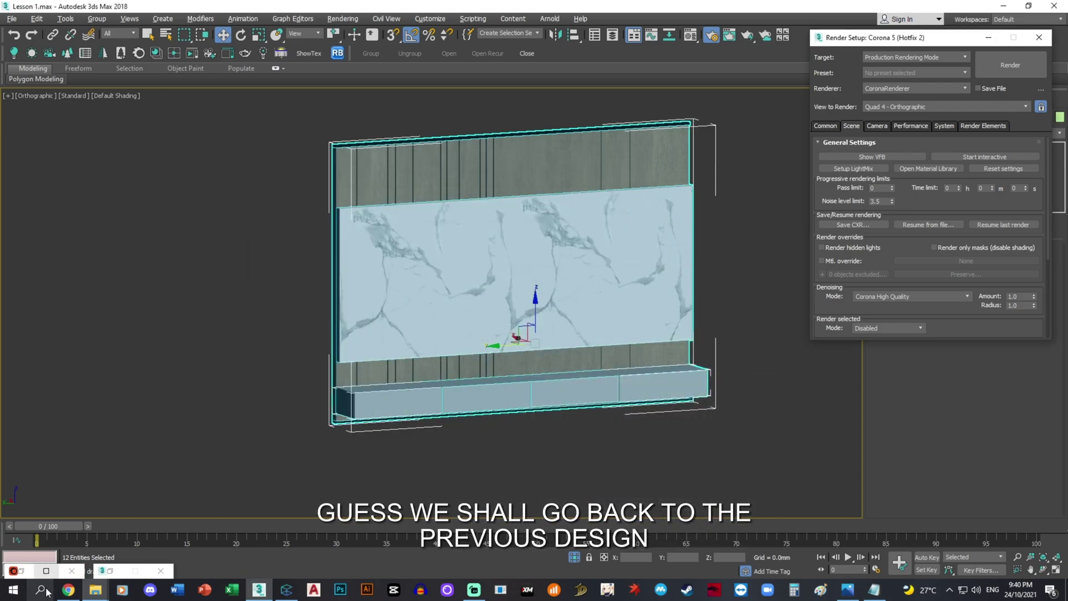
mouse_move(95, 589)
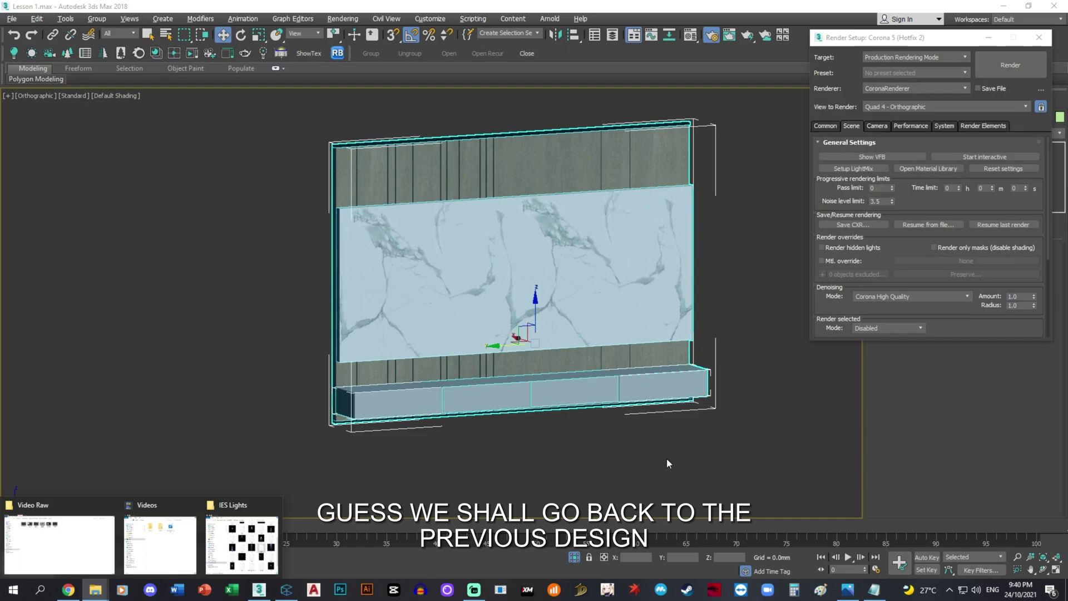
middle_click_drag(566, 477, 579, 469)
- Assign the marble 18 image from Connecter's Marble folder as the Marble White material's Diffuse map, and minimize the library and Material Editor
left_click(290, 592)
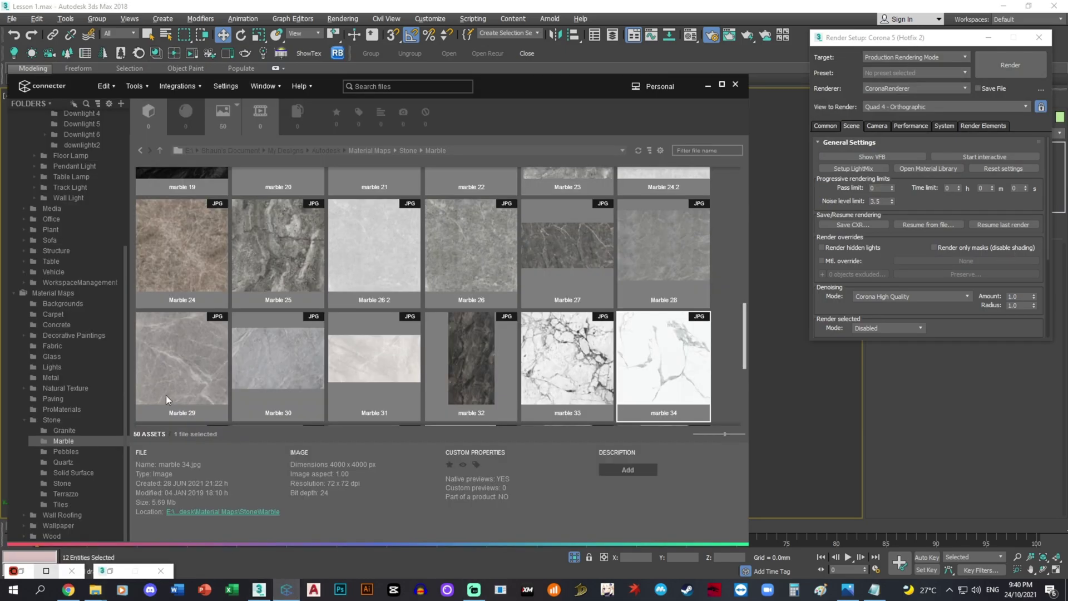
scroll(445, 377, "up", 3)
left_click(666, 345)
left_click(988, 38)
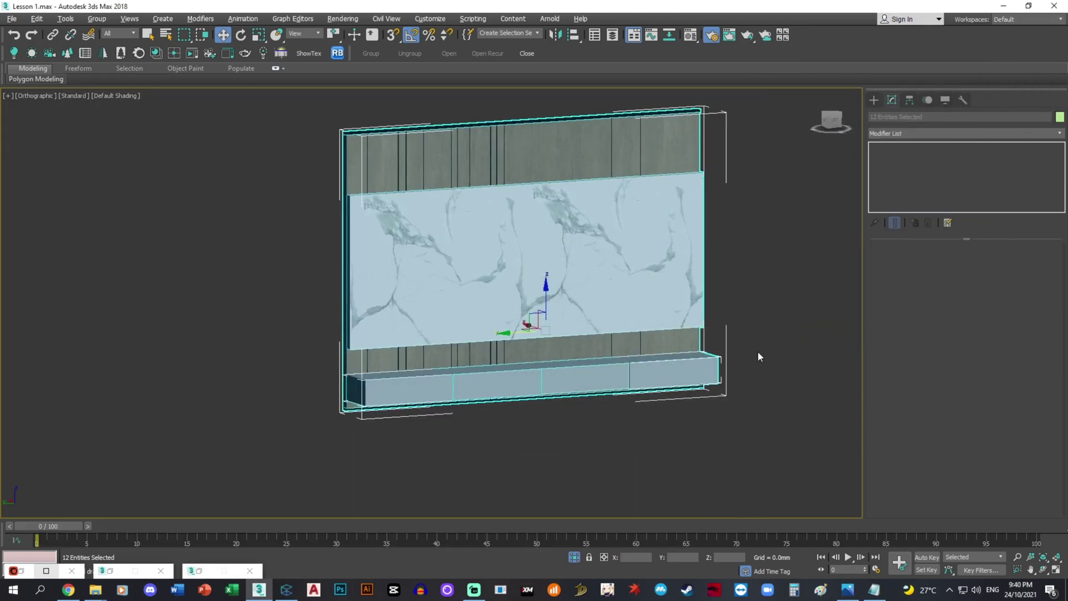
key("m")
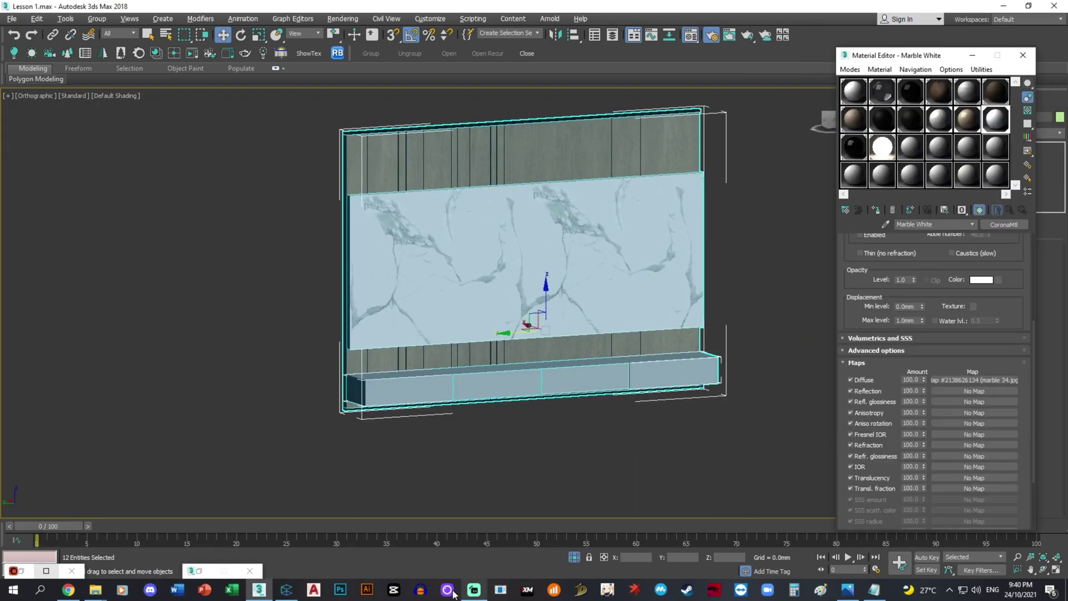
left_click(286, 590)
left_click_drag(693, 376, 969, 378)
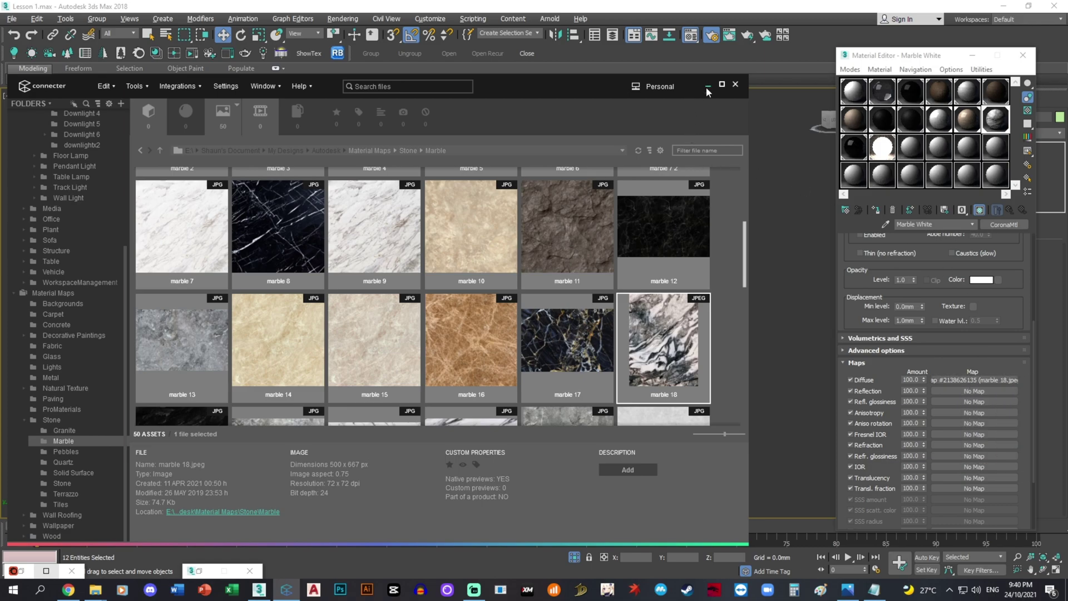
left_click(706, 86)
left_click(971, 55)
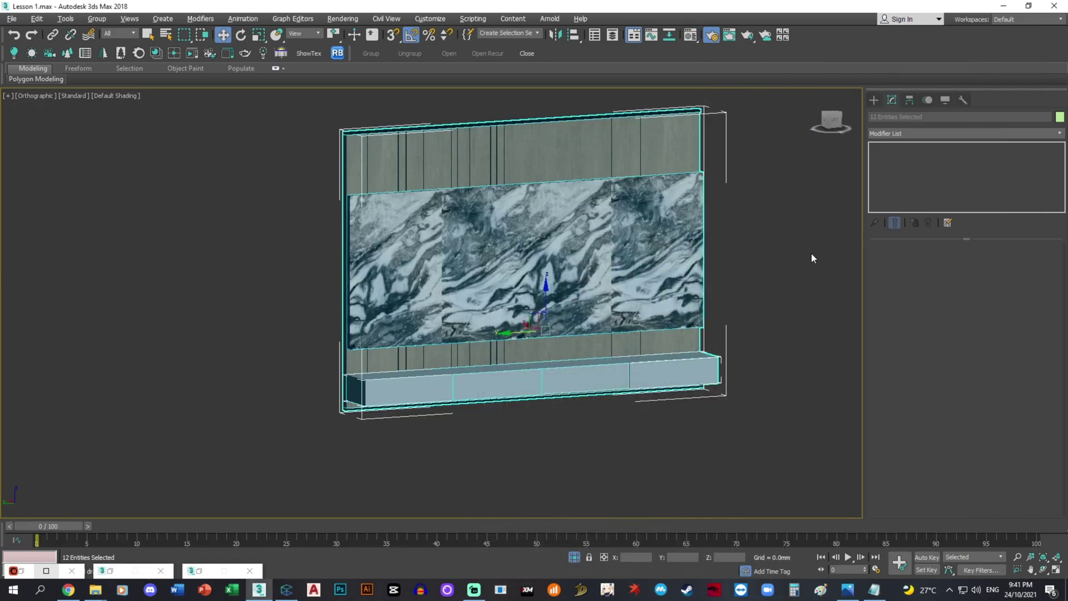
- Rotate the marble panel's UVW Map gizmo in front view to change the direction of the veining
left_click(812, 257)
left_click(636, 252)
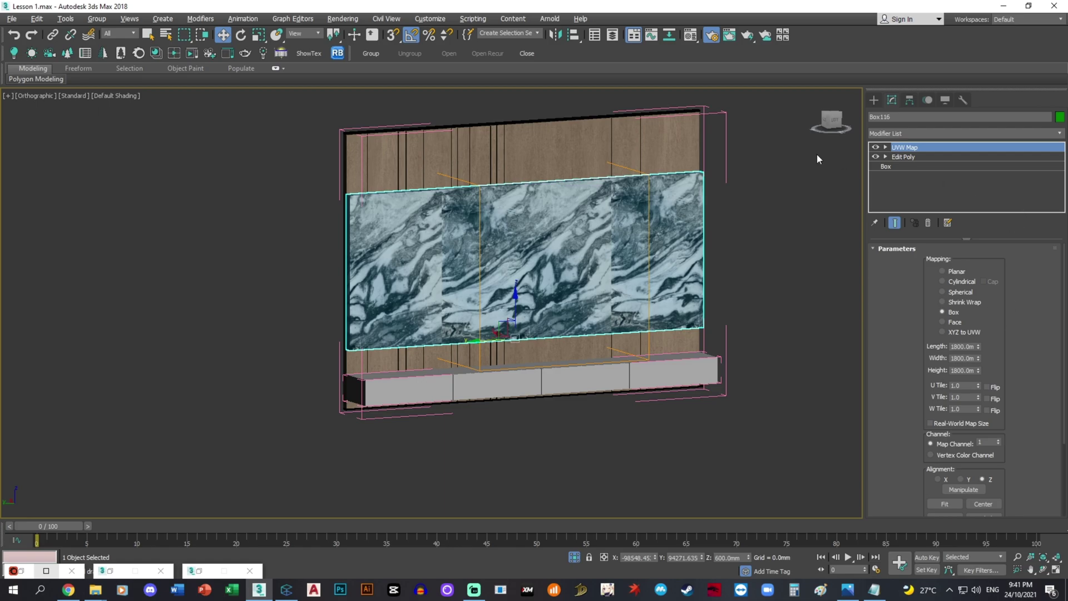
left_click(831, 119)
left_click(885, 147)
left_click(915, 157)
key("e")
left_click_drag(506, 225, 462, 245)
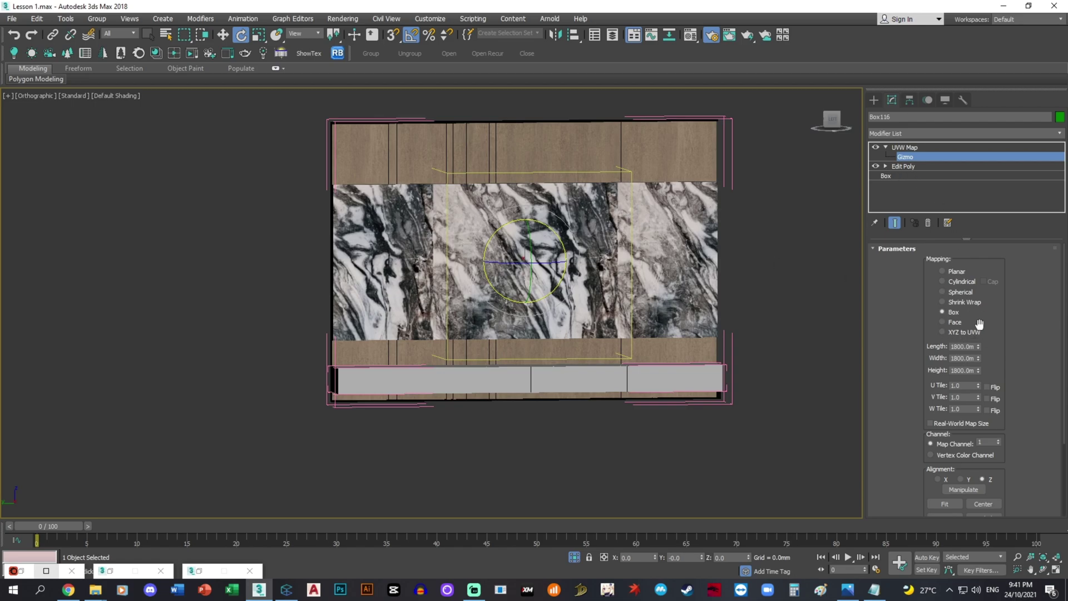
- Stretch the marble panel's UVW Map to a height of 4446 mm and leave gizmo editing
key("r")
left_click_drag(526, 256, 526, 263)
left_click_drag(979, 360, 994, 285)
key("ctrl+z")
left_click(947, 148)
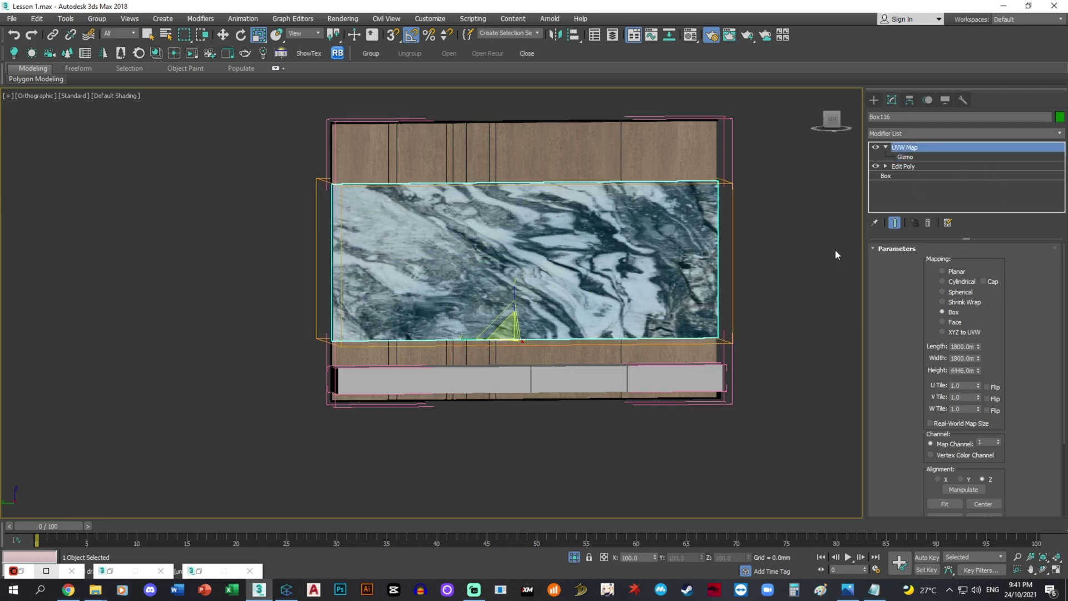
- Close the feature wall group and end its isolation to bring back the whole scene
left_click(779, 290)
scroll(761, 292, "down", 3)
left_click_drag(773, 411, 304, 160)
middle_click_drag(598, 289, 664, 311, "alt")
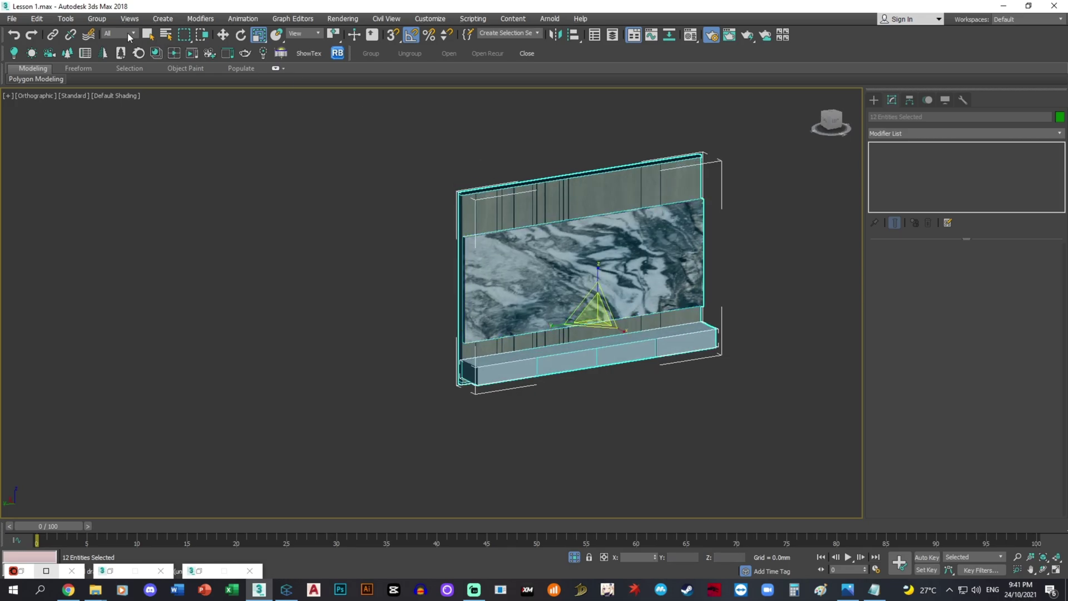
left_click(97, 19)
left_click(113, 94)
left_click(757, 379)
left_click(690, 346)
middle_click_drag(689, 346, 771, 345, "alt")
right_click(770, 345)
left_click(795, 257)
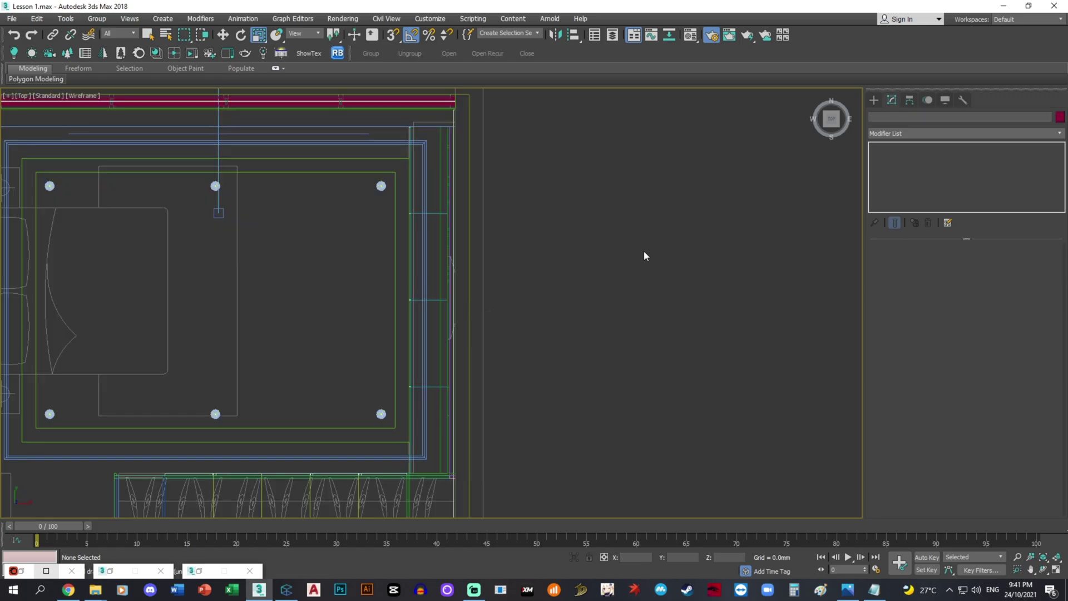
- Open the environment settings and the Material Editor, and clear the CoronaSky map from the background's Environment Map
scroll(644, 252, "down", 3)
middle_click_drag(605, 222, 594, 317)
scroll(476, 220, "up", 1)
middle_click_drag(474, 220, 470, 246)
key("8")
key("m")
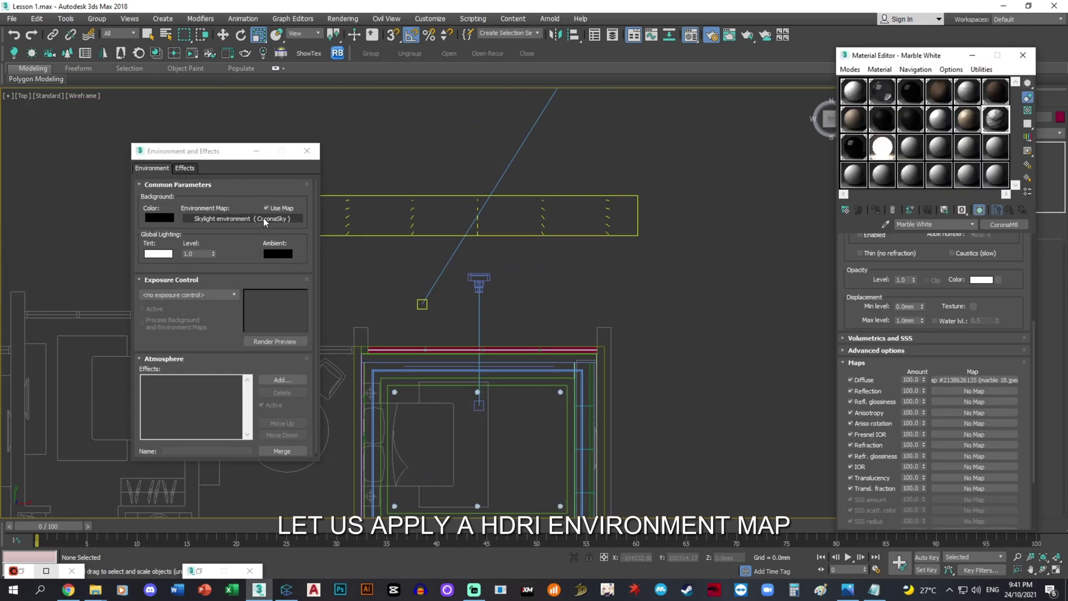
right_click(264, 218)
left_click(290, 249)
- Assign a CoronaColorCorrect map as the Environment Map and place it as an instance in an empty Material Editor slot
left_click(242, 219)
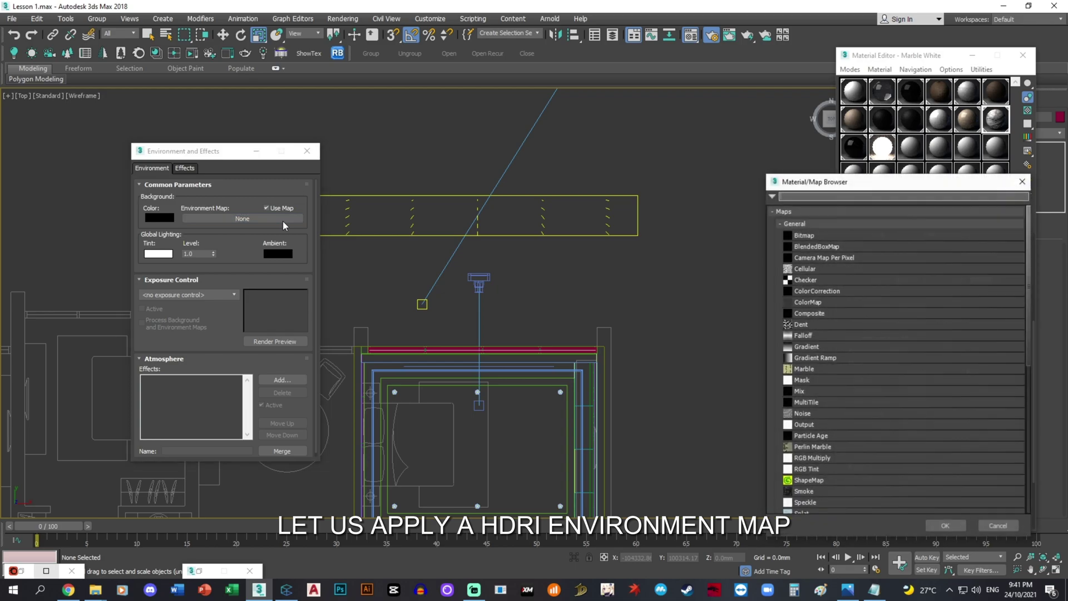
type("coronacol")
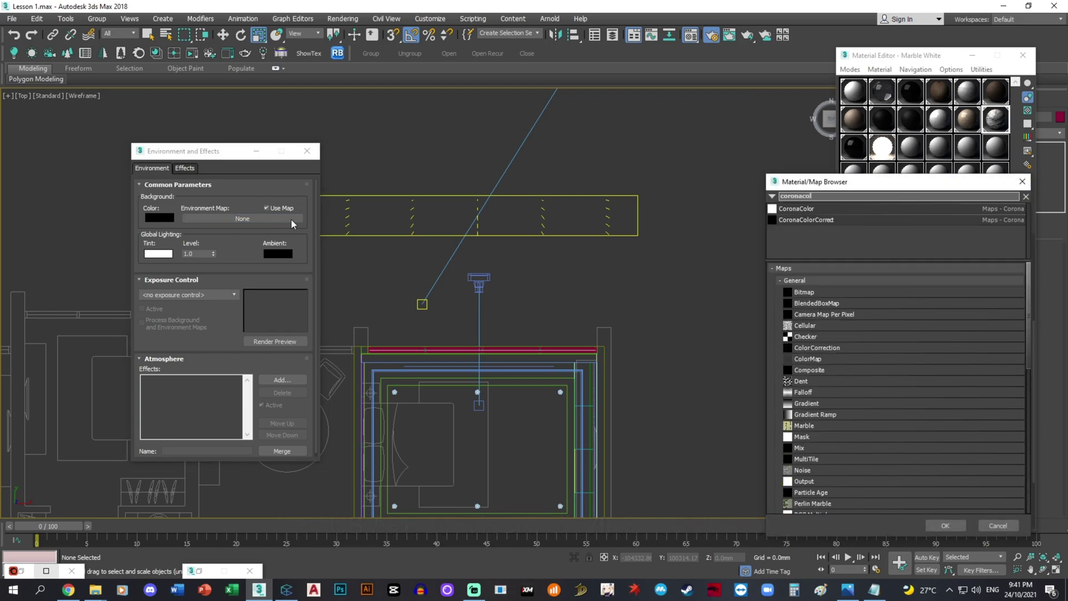
double_click(839, 219)
left_click_drag(284, 222, 800, 190)
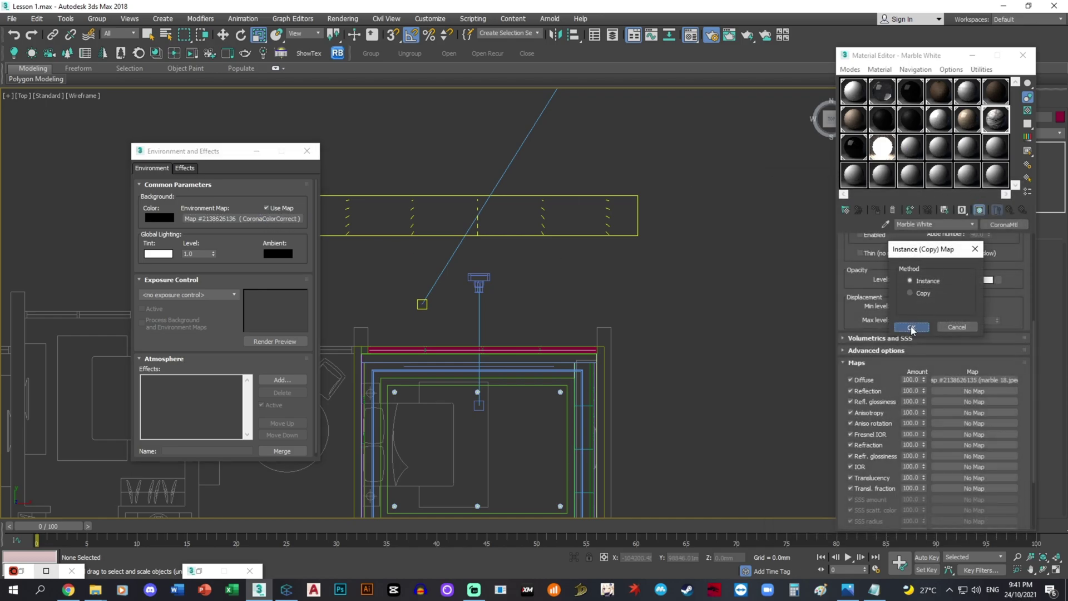
left_click(911, 327)
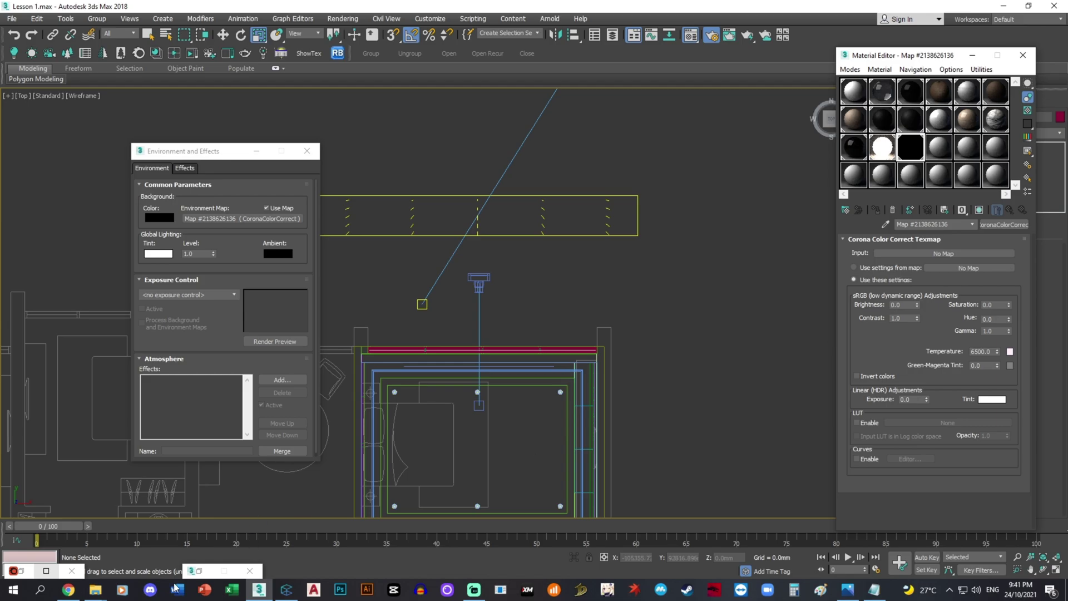
- Load the 101-free-hdri-skies-com file from the HDRI 17 folder in File Explorer as the Color Correct map's input
left_click(95, 590)
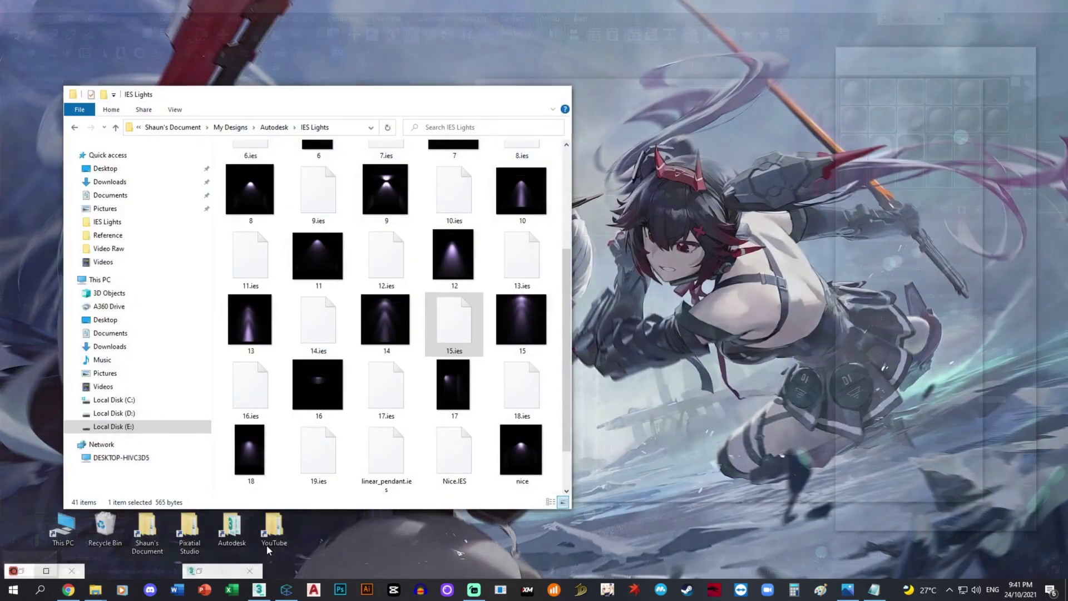
left_click(242, 543)
left_click(507, 95)
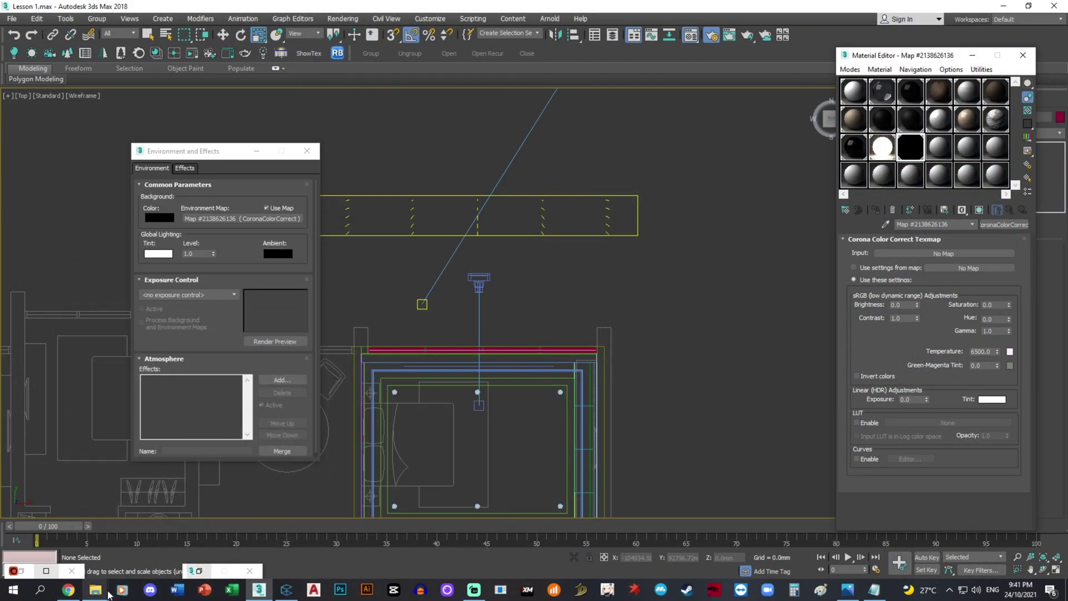
left_click(257, 528)
left_click(274, 127)
left_click(265, 200)
double_click(266, 201)
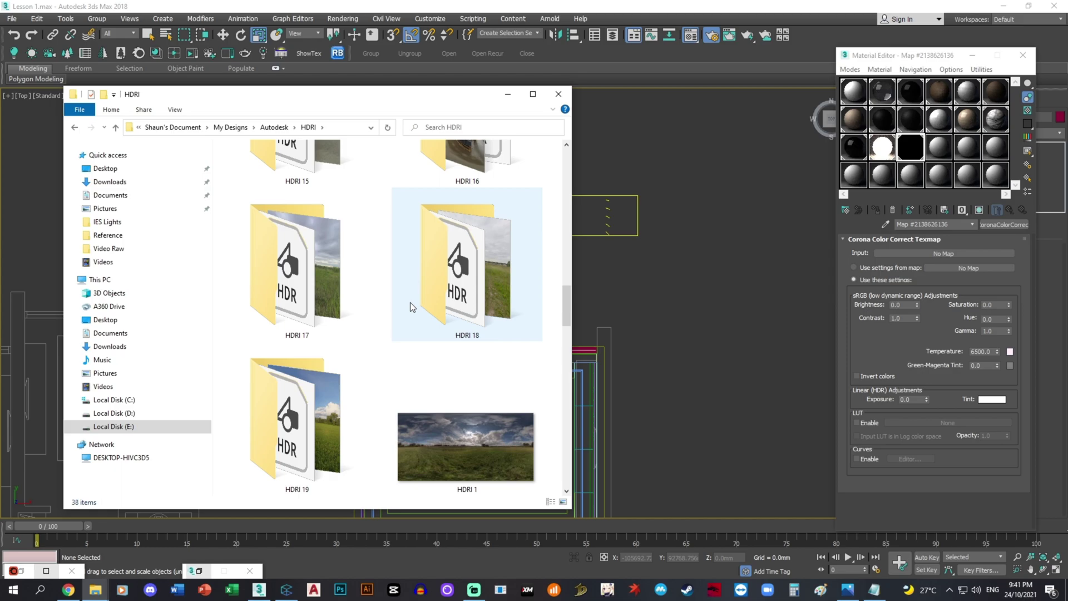
double_click(253, 192)
left_click_drag(253, 170, 951, 251)
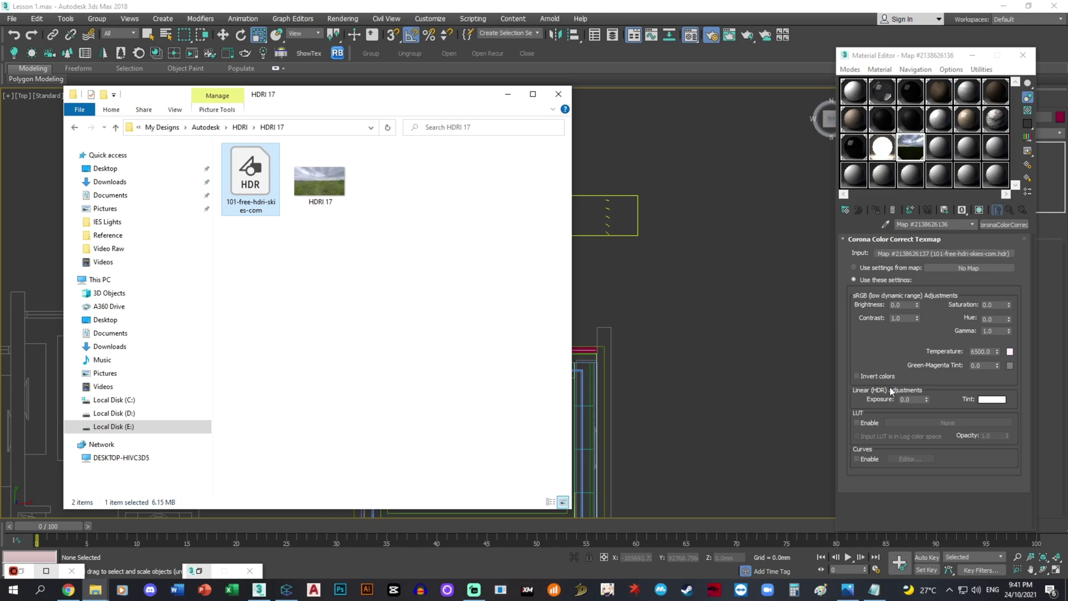
- Set the Color Correct map's exposure to 3.0, saturation to -0.1 and temperature to 6000, and minimize the environment settings
left_click(909, 399)
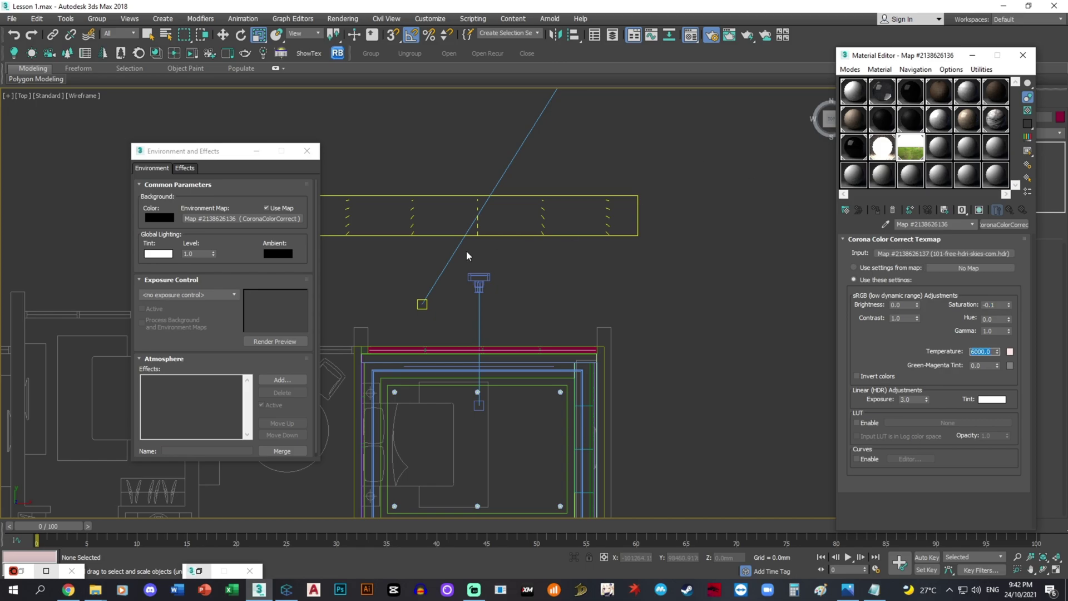
left_click(257, 151)
- Show the building in a shaded orthographic view and start a Corona interactive render of it
mouse_move(576, 271)
middle_mouse_down("alt")
mouse_move(527, 236)
mouse_move(617, 205)
mouse_move(585, 309)
middle_mouse_up("alt")
key("F3")
scroll(545, 231, "down", 5)
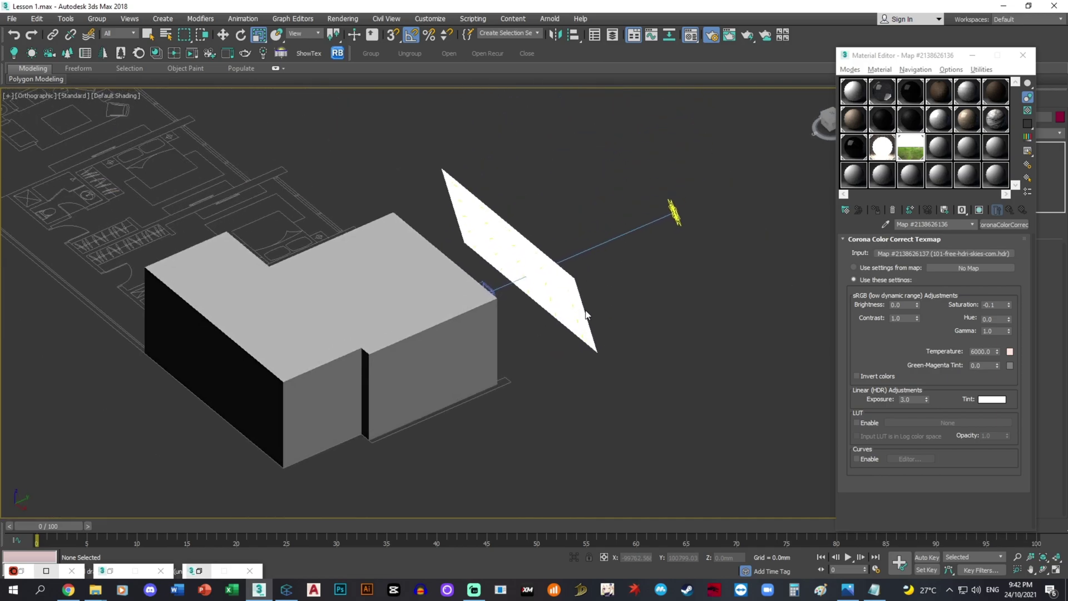
key("F10")
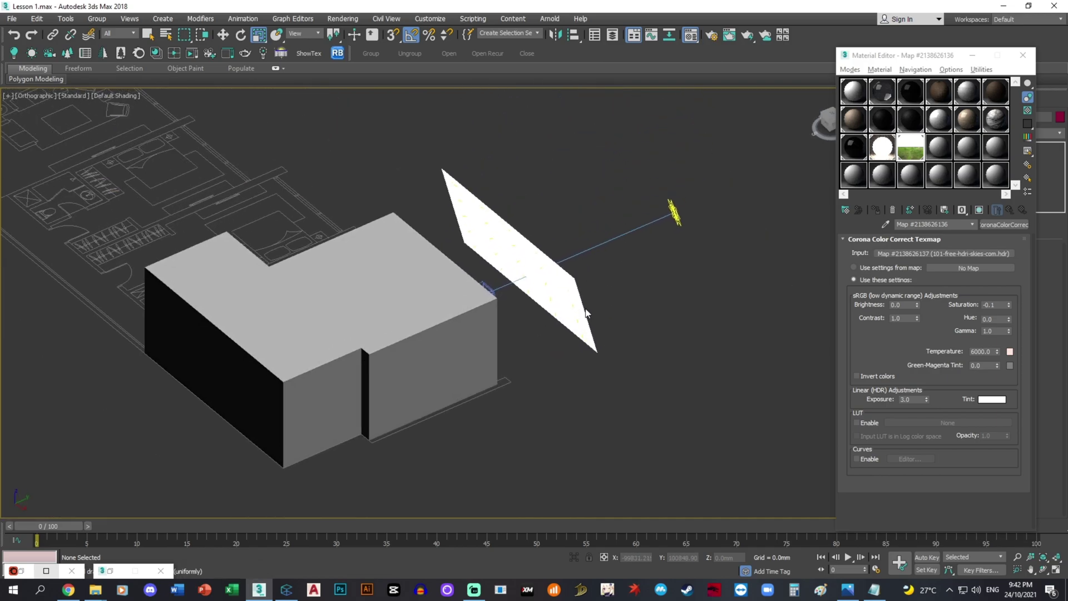
middle_click_drag(714, 329, 678, 359)
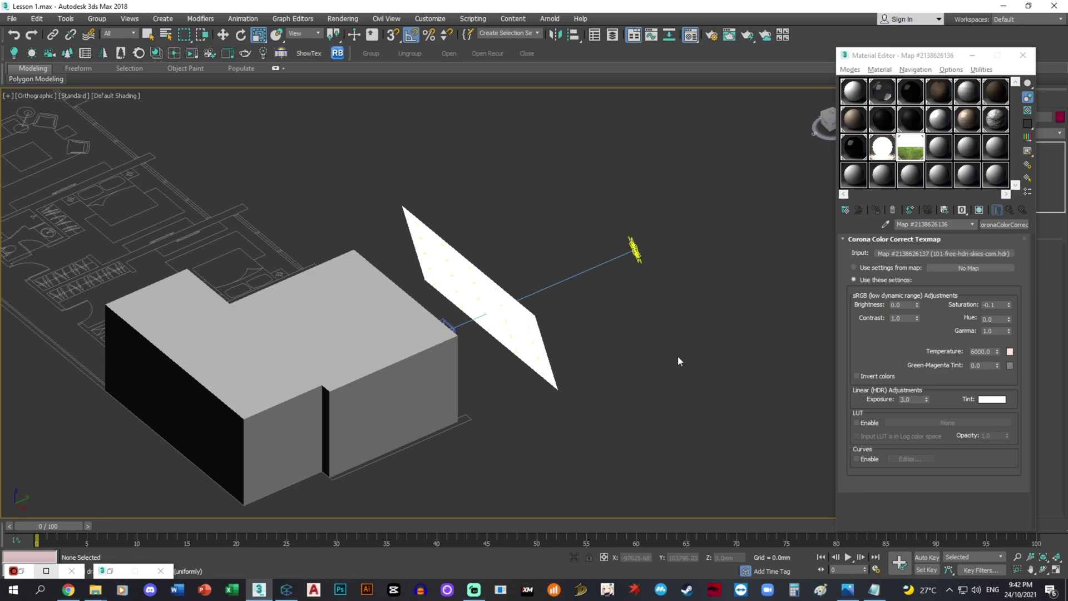
key("F10")
left_click(985, 156)
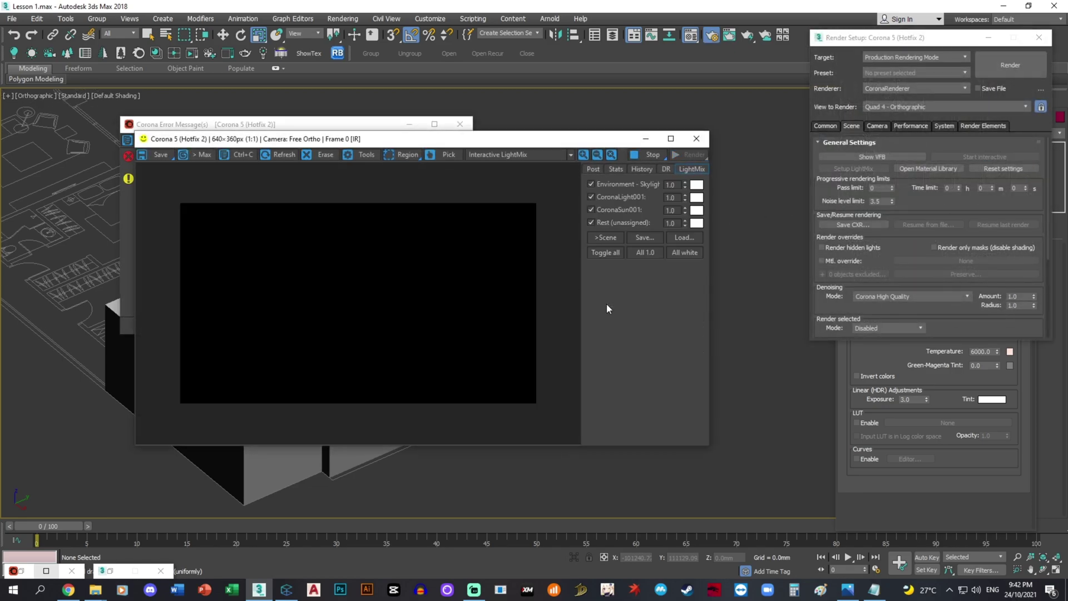
- Check the building against the HDRI background in an orbited perspective render, stop the render and close all open dialogs
key("p")
middle_click_drag(739, 375, 659, 370, "alt")
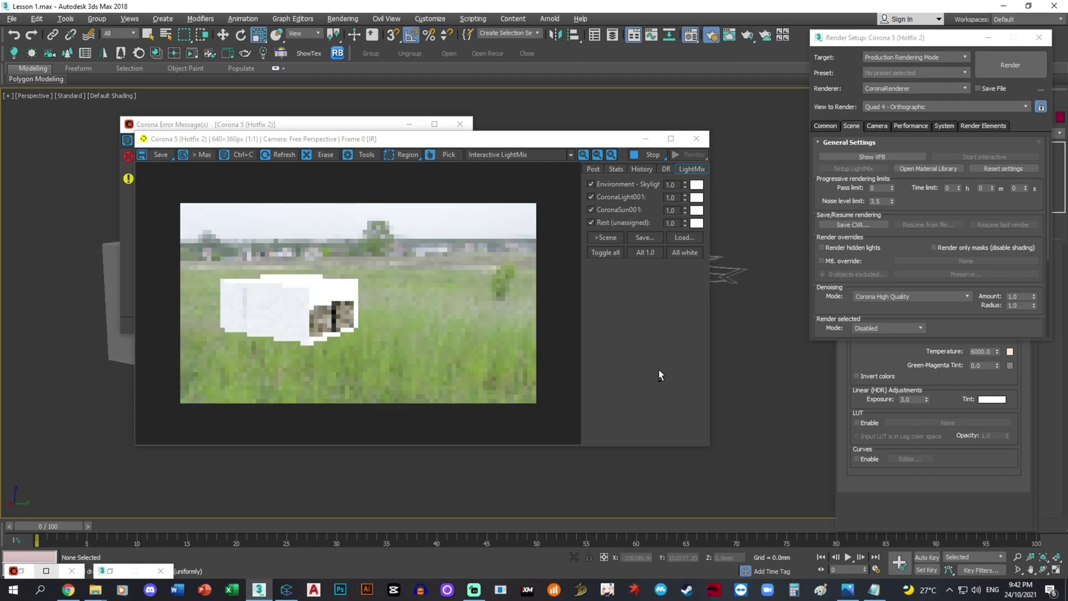
middle_click(658, 356, "alt")
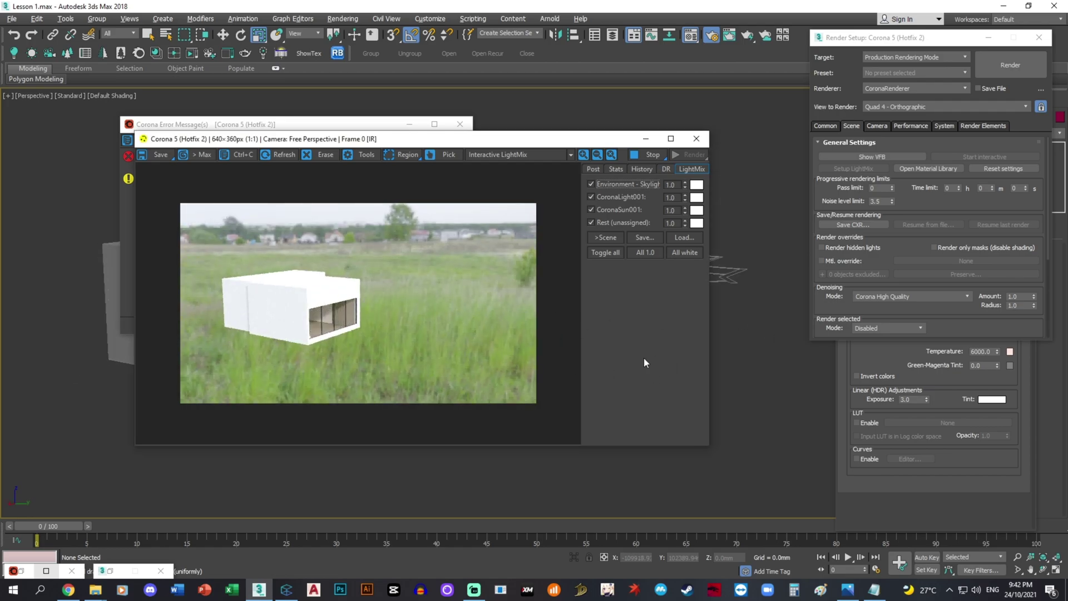
left_click(652, 157)
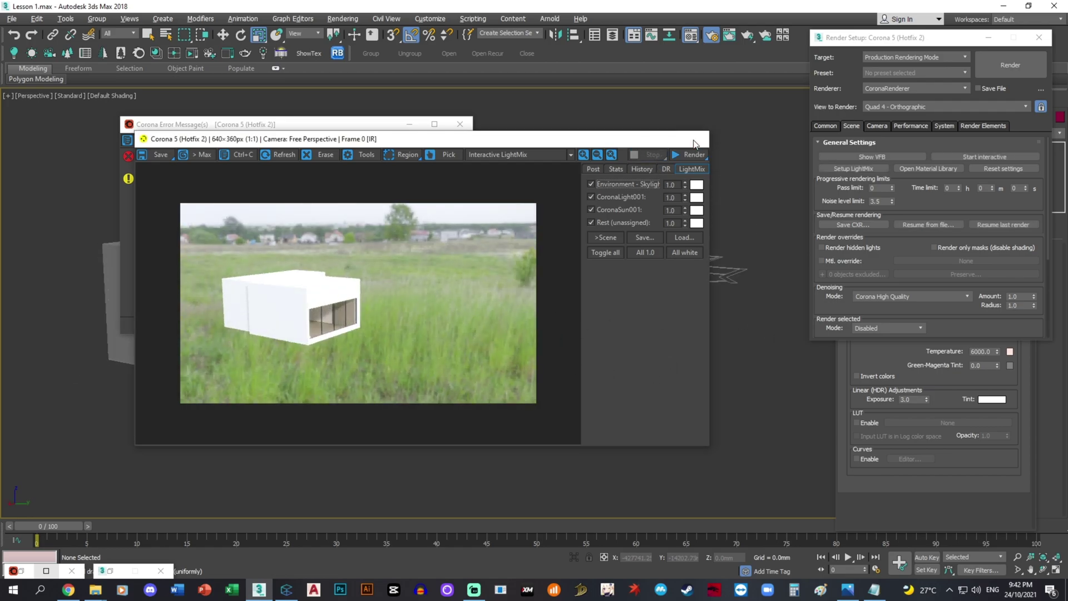
left_click(695, 138)
left_click(459, 124)
left_click(1038, 37)
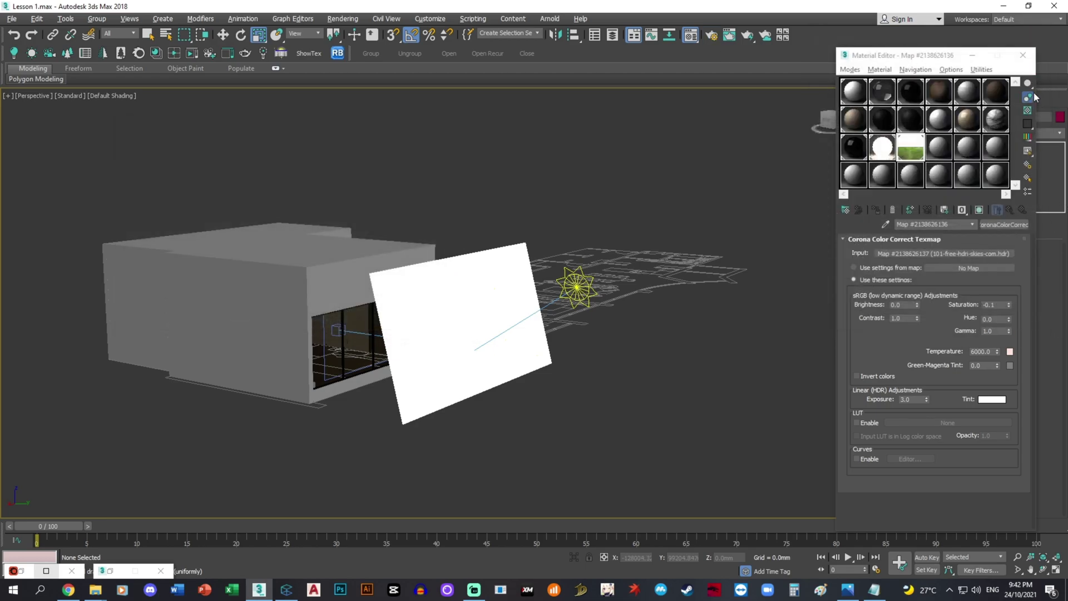
left_click(1038, 38)
- Return through the Top view to the shaded CoronaCamera001 view and turn on its safe frames
key("t")
key("w")
key("F3")
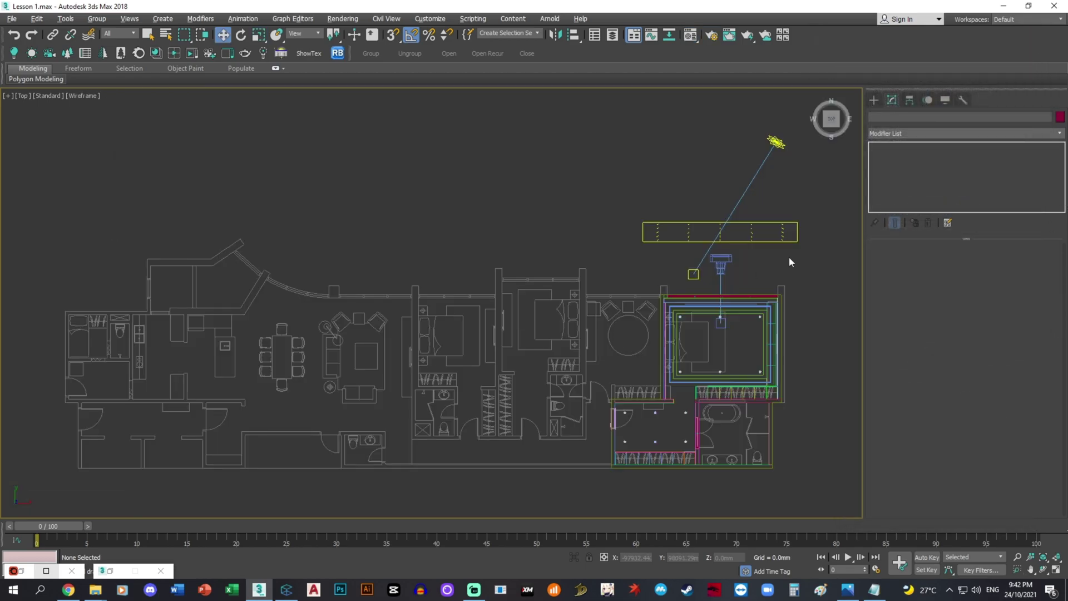
key("c")
key("F3")
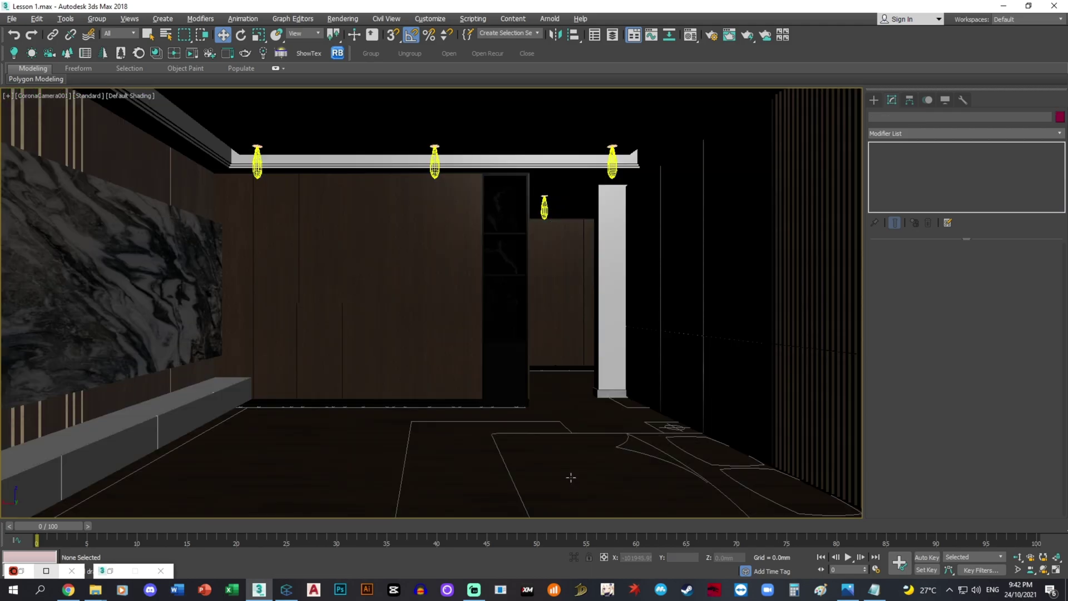
key("shift+f")
- Generate Corona LightMix layers separated by instanced lights and start an interactive render of the camera view
key("F10")
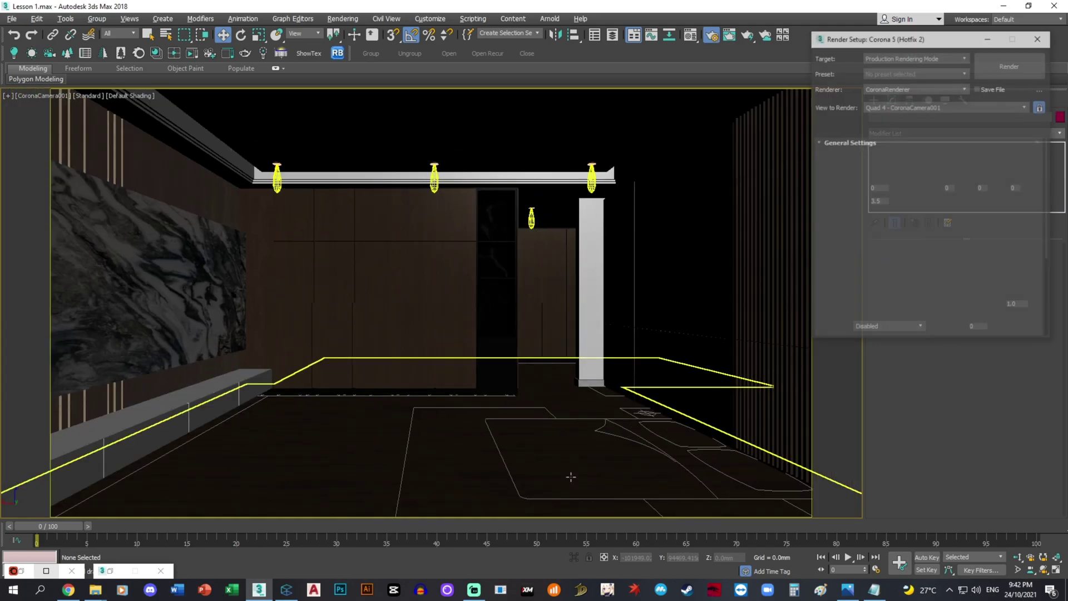
left_click(863, 168)
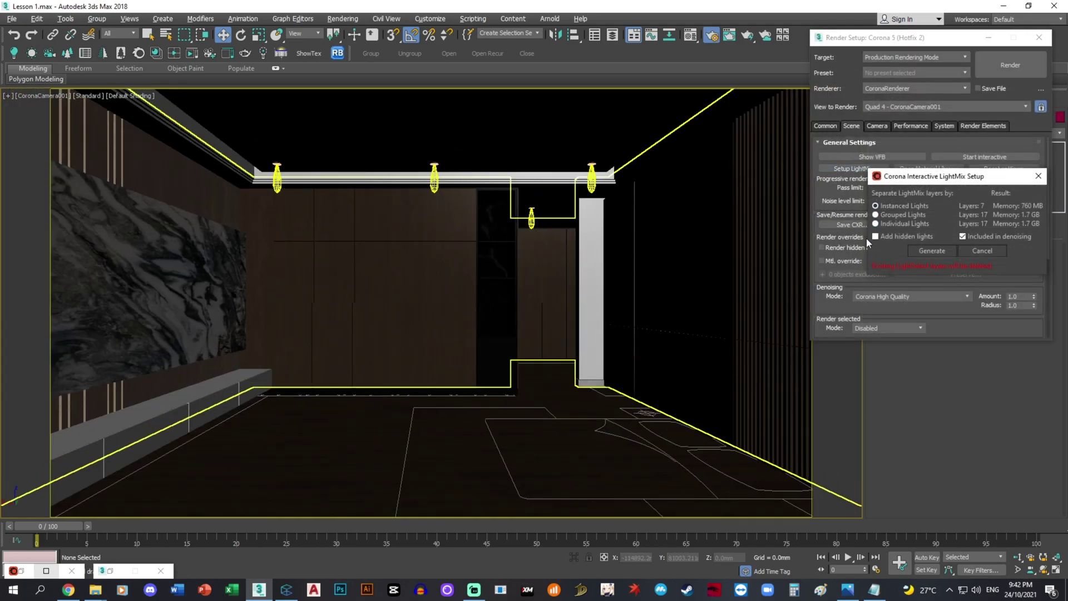
left_click(926, 247)
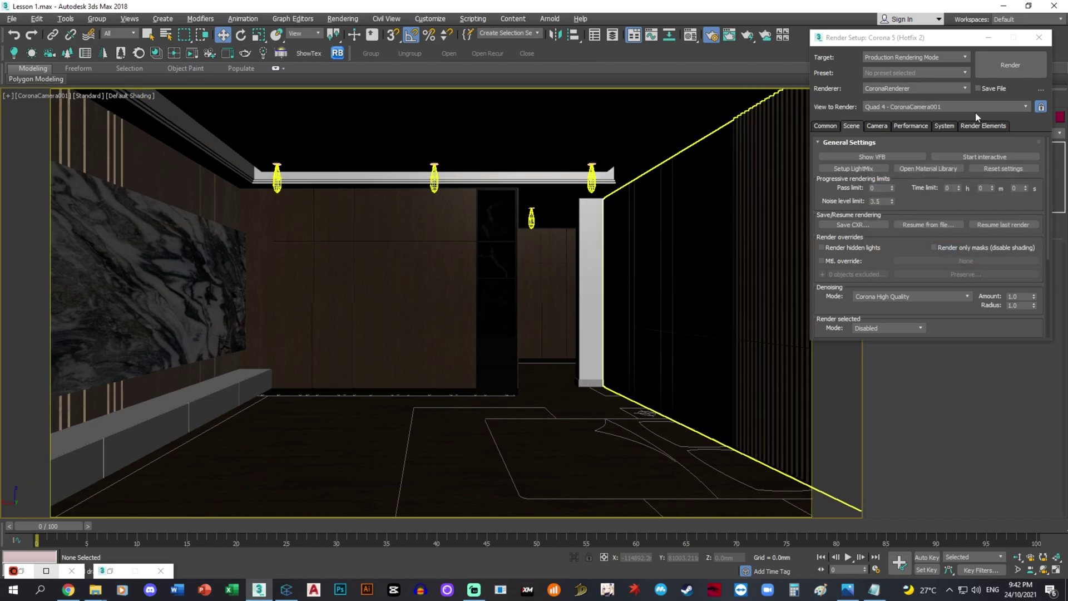
left_click(996, 156)
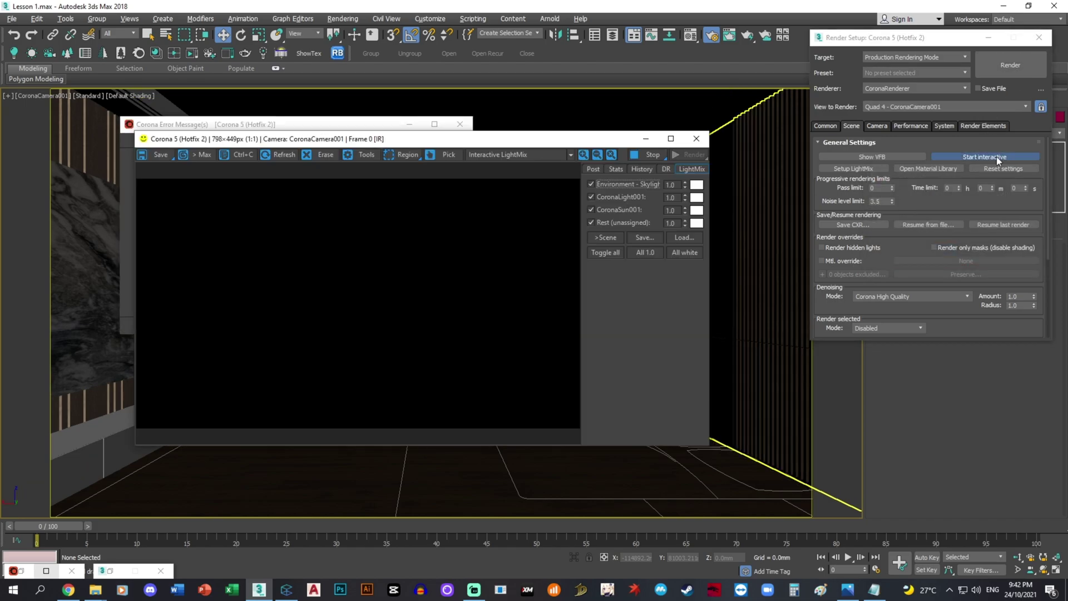
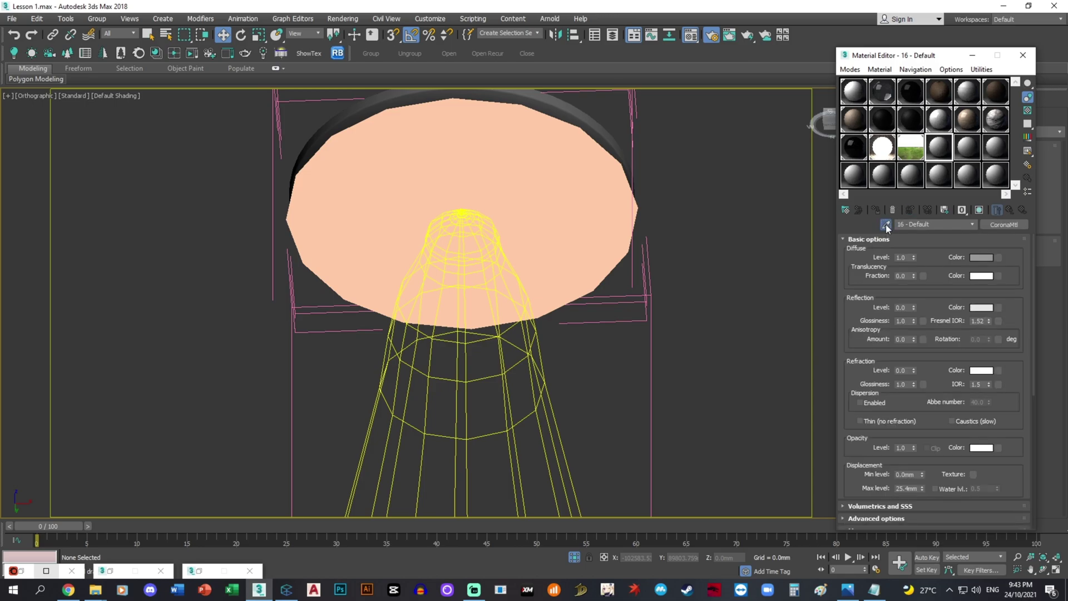
- Pick the downlight lens material eee30016 into the empty material slot, set its intensity to 10.0 and enable Emit Light
left_click(885, 224)
left_click(488, 202)
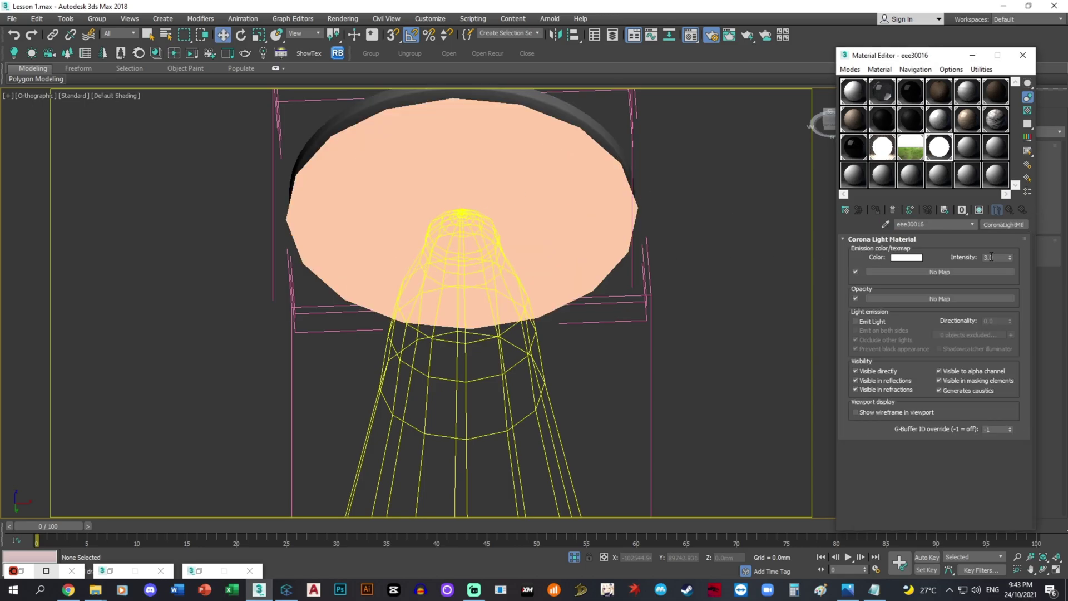
left_click(872, 322)
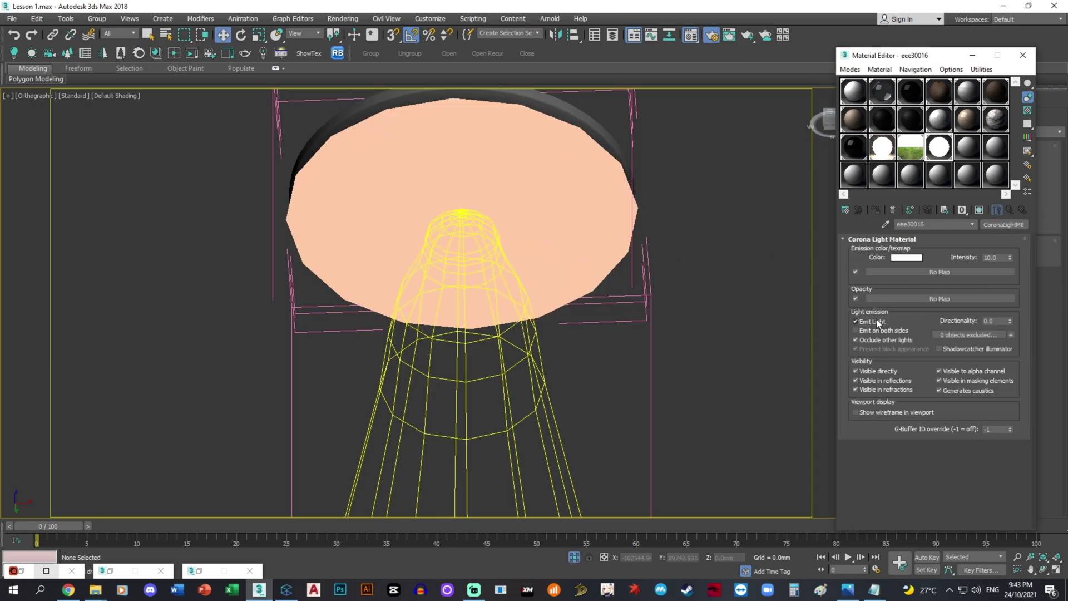
- Set the downlight material's emission colour to hue 18 and saturation 90, and close the Material Editor
left_click(904, 257)
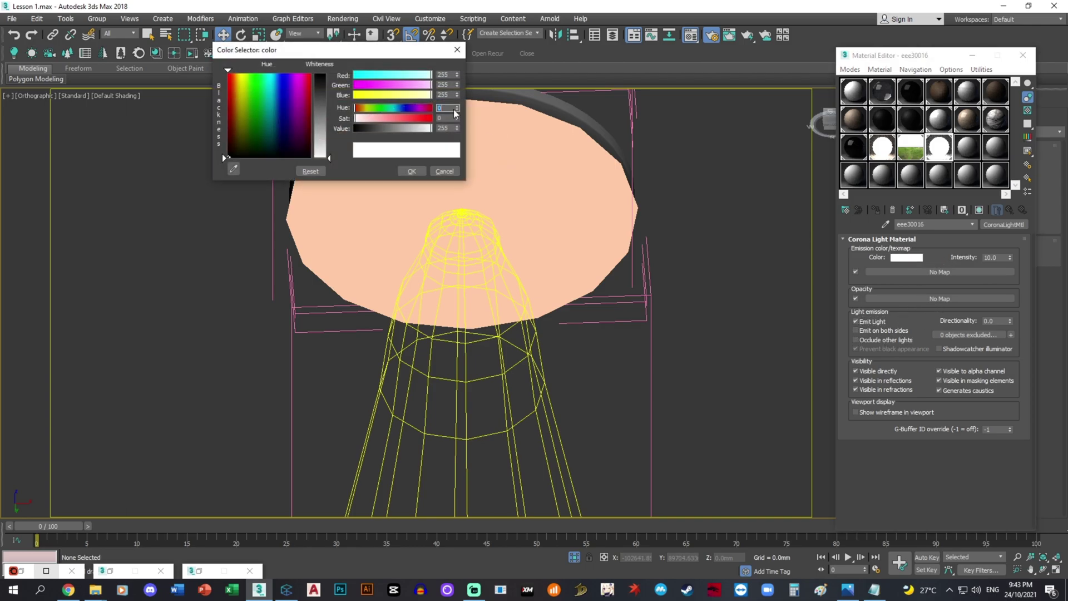
type("18")
key("Tab")
type("90")
key("Return")
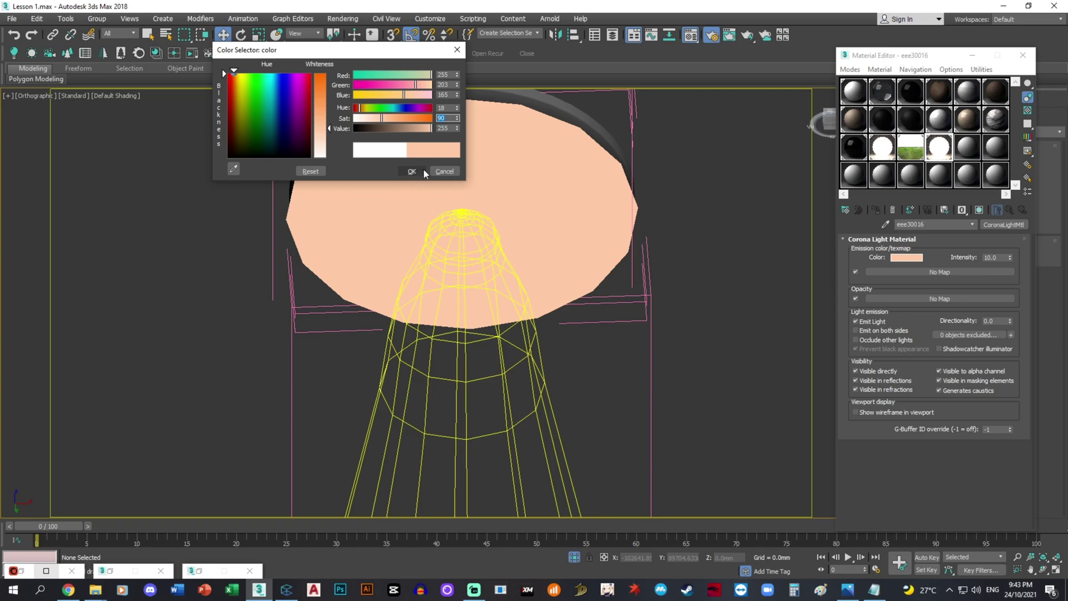
left_click(424, 171)
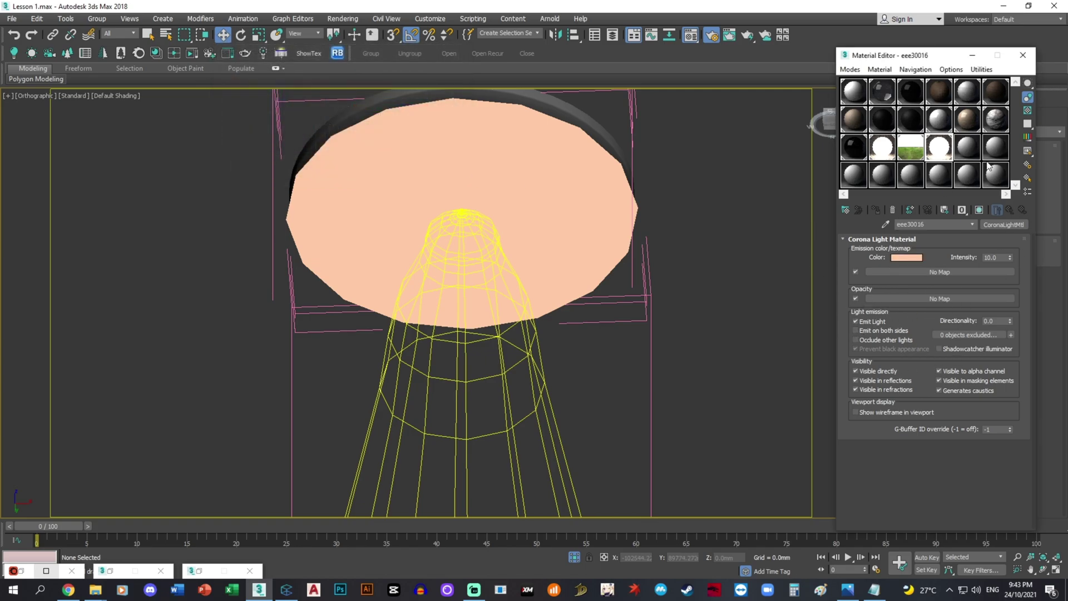
left_click(1023, 54)
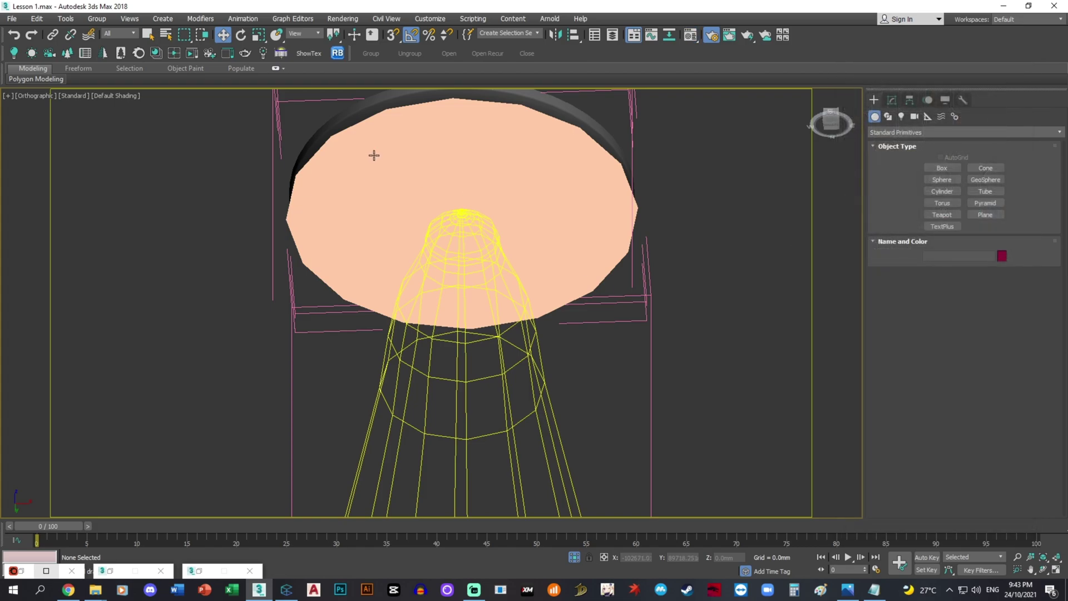
- Close the opened downlight group and end its isolation in the Top view
left_click_drag(651, 329, 567, 284)
left_click(528, 56)
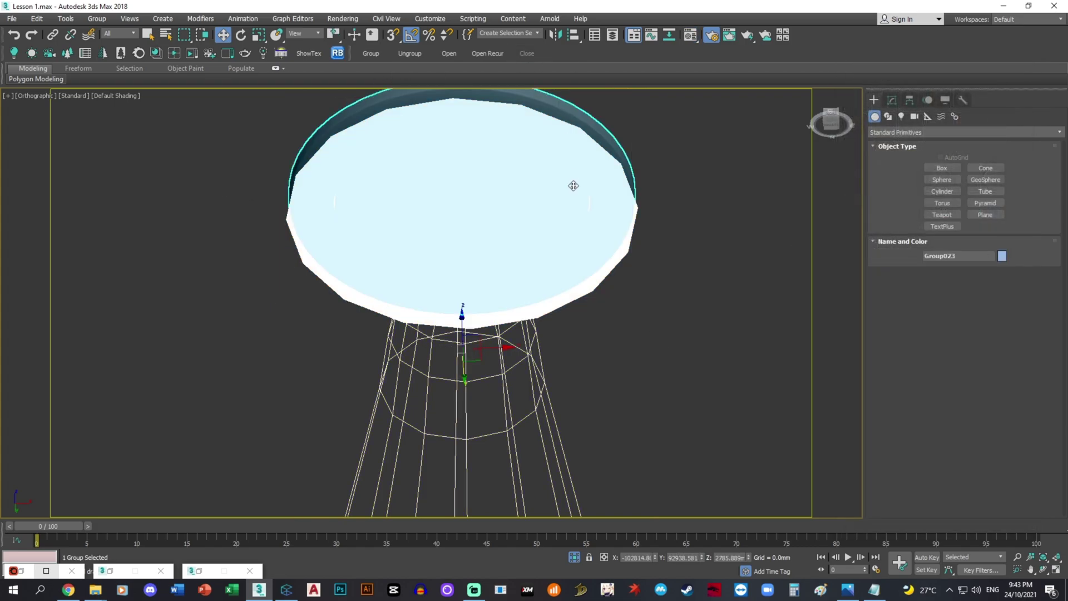
key("t")
key("z")
right_click(515, 245)
left_click(538, 156)
scroll(526, 226, "down", 5)
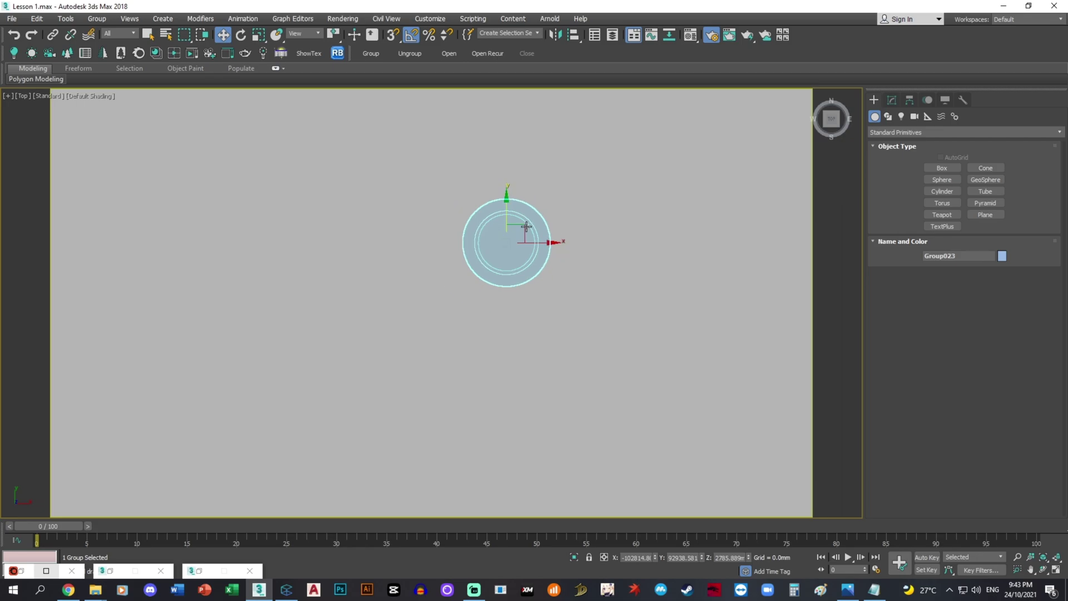
- Return to the shaded CoronaCamera001 view with nothing selected
key("F3")
scroll(525, 228, "down", 3)
middle_click_drag(524, 228, 500, 337)
scroll(501, 337, "down", 5)
mouse_move(564, 272)
middle_mouse_down()
mouse_move(580, 254)
mouse_move(555, 316)
middle_mouse_up()
left_click(558, 267)
key("c")
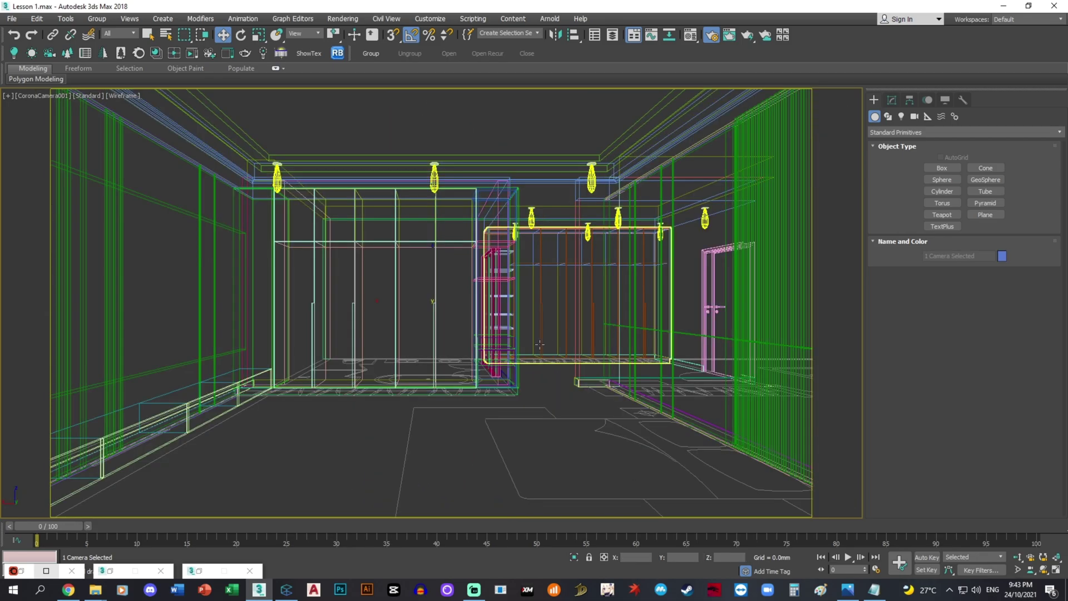
left_click(549, 442)
key("F3")
- Start a new Corona interactive render of the bedroom camera view
key("F10")
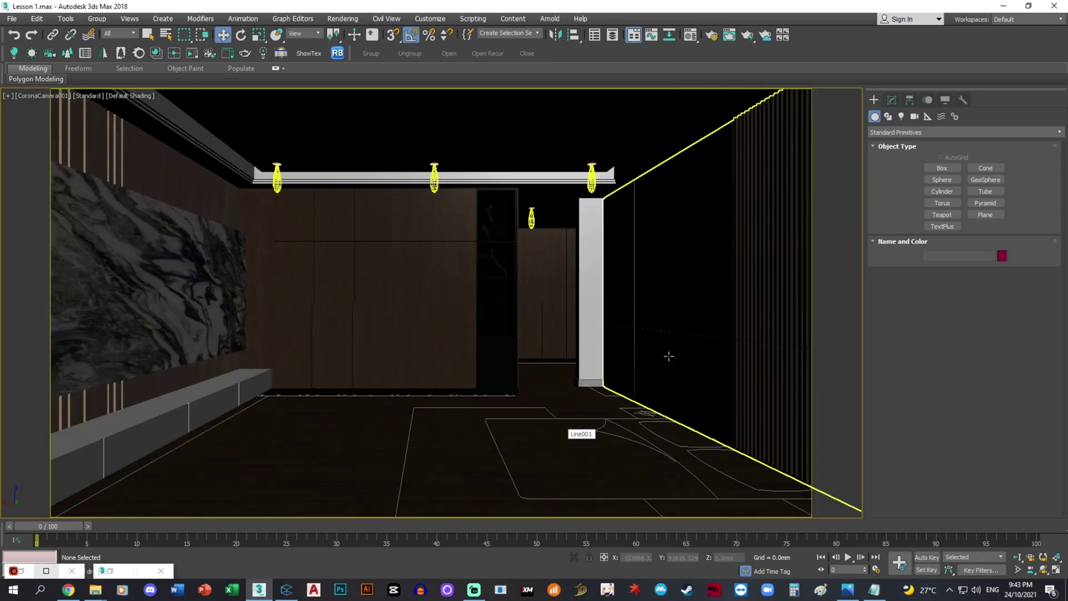
key("F10")
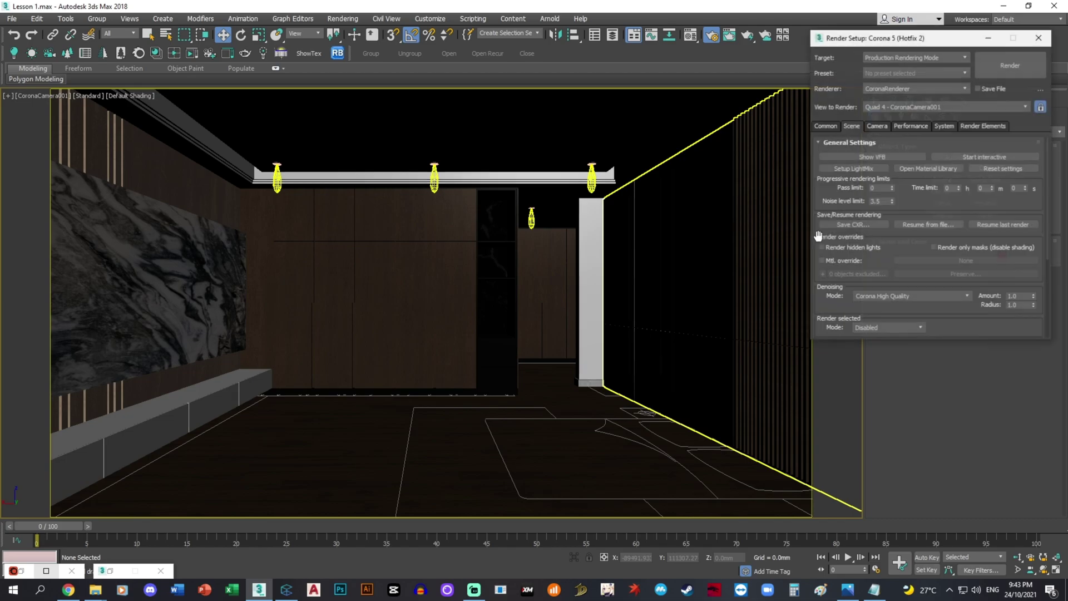
left_click(989, 157)
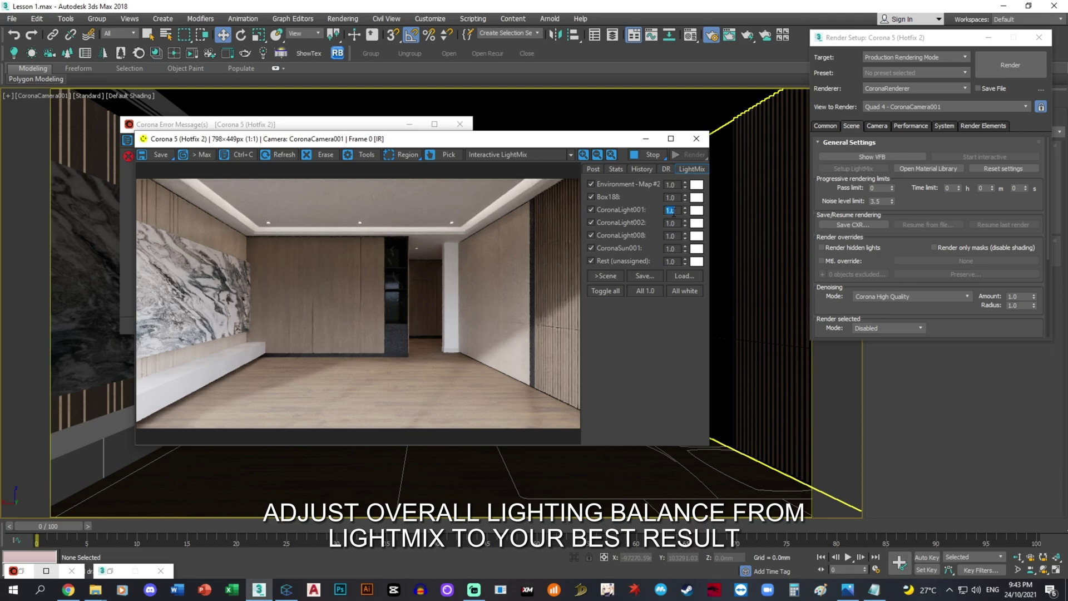
- Set the LightMix intensity of CoronaLight001 to 2.0 and give the Box188 layer a warm peach colour
type("2")
key("Return")
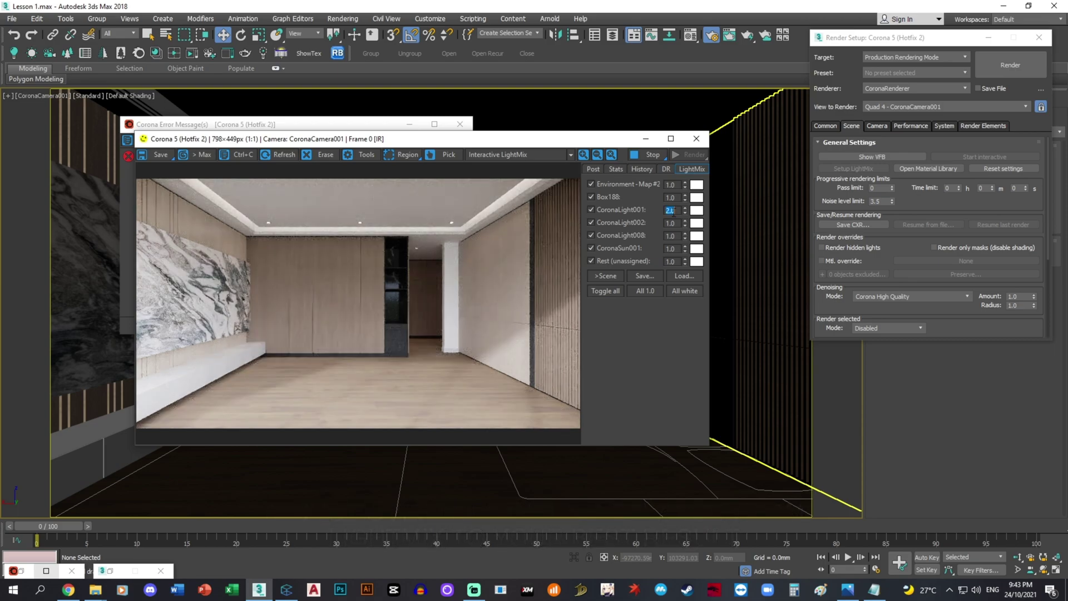
left_click(591, 210)
left_click(697, 198)
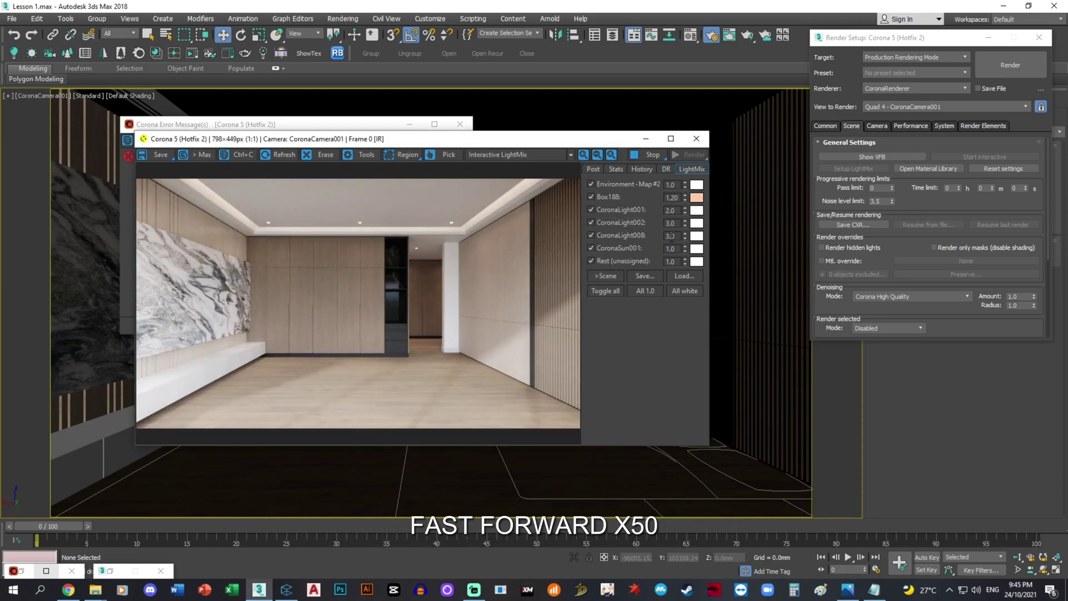
- Open the Material Editor beside the render and set LightMix intensities to 1.50 for Box188 and 5.0 for CoronaLight002 and CoronaLight008
left_click_drag(473, 138, 568, 138)
key("m")
left_click(959, 428)
double_click(929, 470)
left_click(847, 589)
double_click(765, 234)
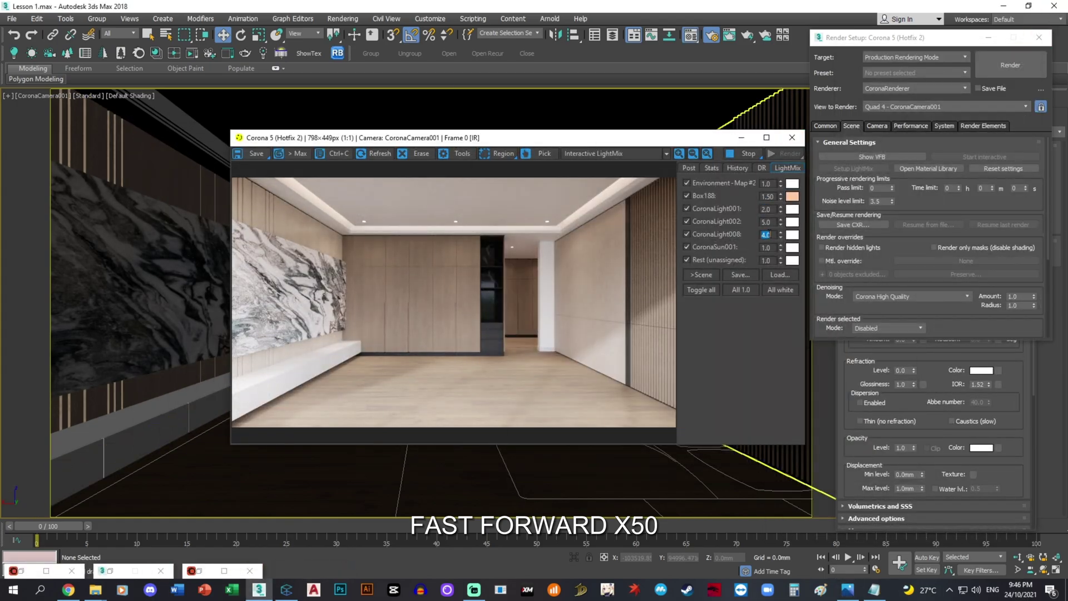
type("5")
key("Return")
- Select the feature wall group and set up a CoronaAO map in the Porcelain White Glossy material's Diffuse slot
left_click(171, 362)
left_click(967, 147)
left_click(997, 257)
left_click(920, 266)
left_click(410, 172)
double_click(920, 284)
left_click(1010, 210)
scroll(935, 384, "down", 5)
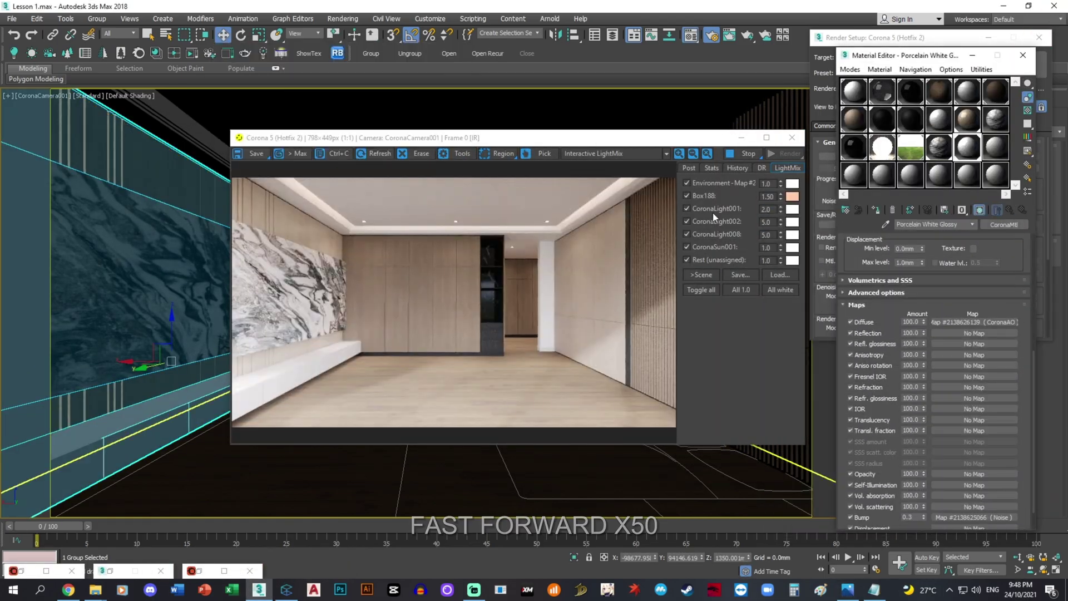
- Set CoronaLight001's LightMix intensity to 2.50, bake the LightMix settings into the scene lights, and close the frame buffer and Material Editor
double_click(766, 209)
type("3")
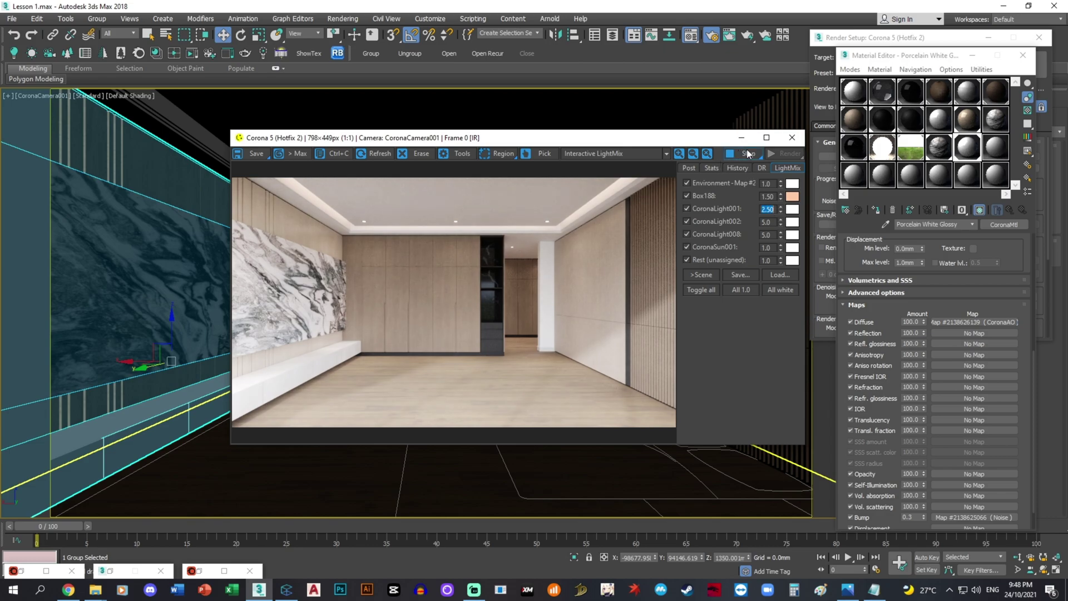
left_click(702, 275)
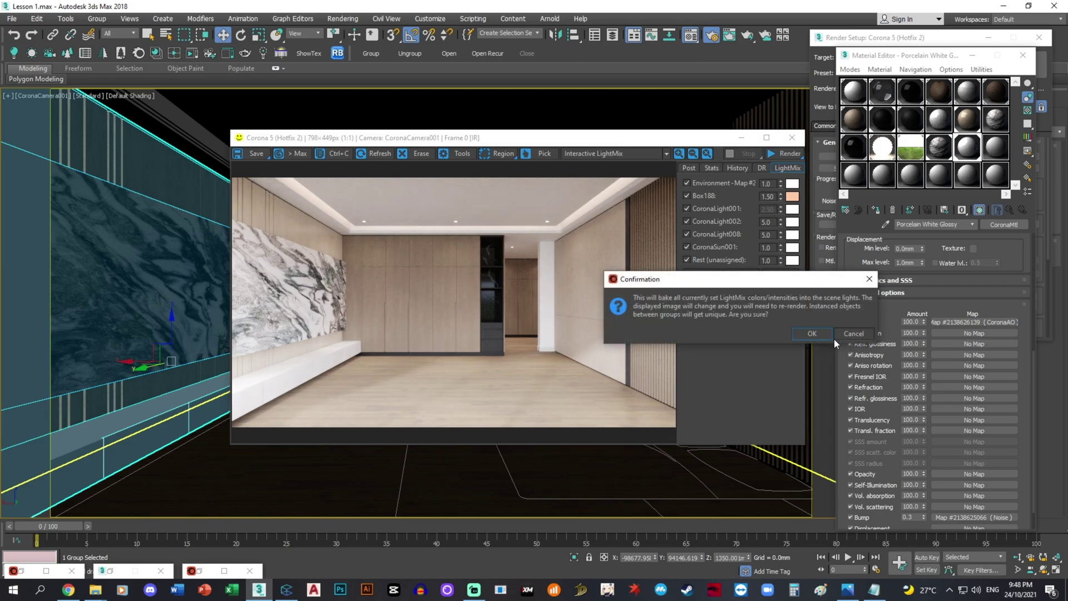
left_click(833, 338)
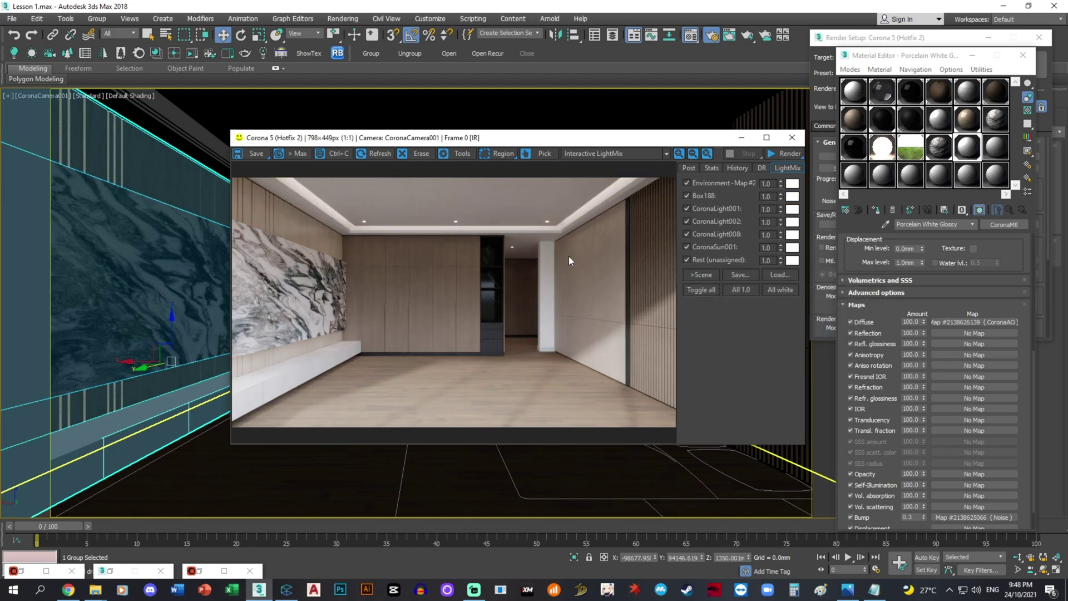
left_click(792, 137)
left_click(1020, 57)
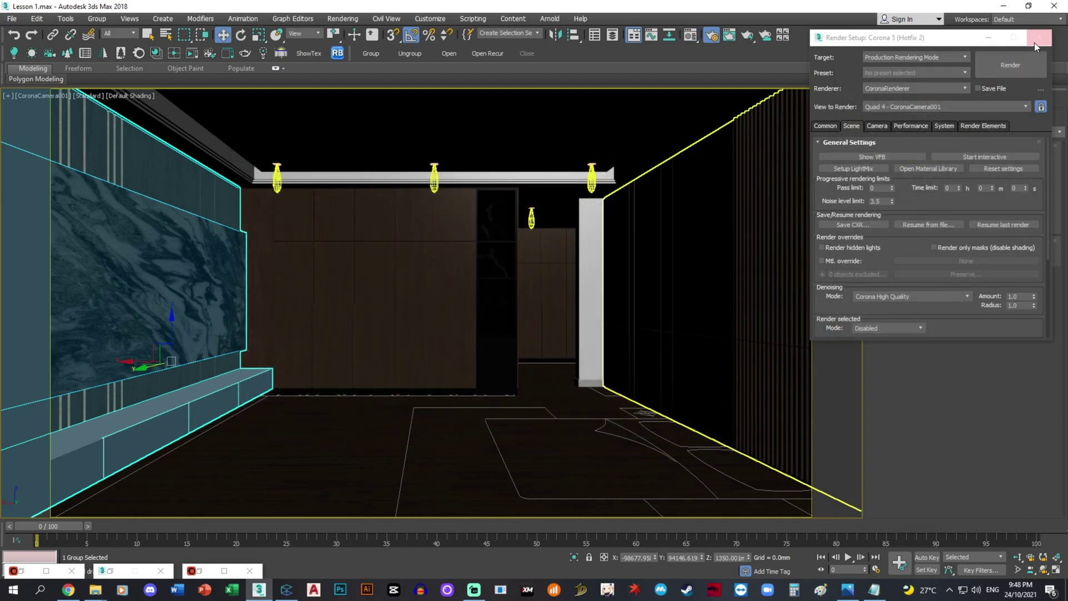
- Close the render setup and select the wardrobe group at the end of the bedroom, showing the room in a wireframe Top view
left_click(1038, 37)
left_click(432, 295)
key("t")
key("z")
key("F3")
scroll(542, 298, "down", 6)
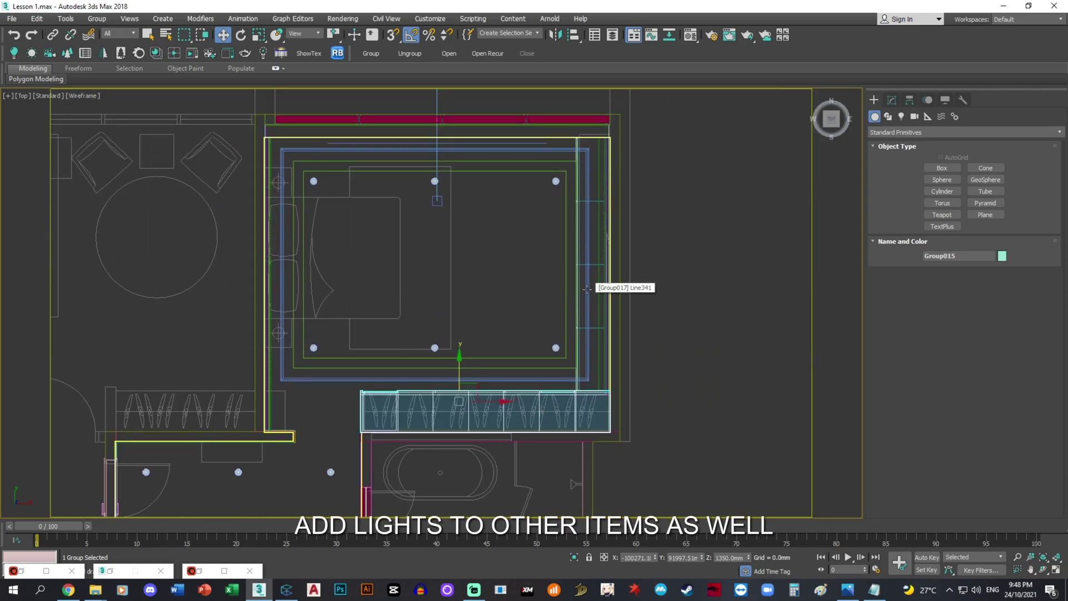
- Add the second wardrobe and the feature wall groups to the selection, leave out the ceiling group, and isolate the selected groups
left_click(586, 288, "ctrl")
middle_click_drag(551, 393, 710, 251)
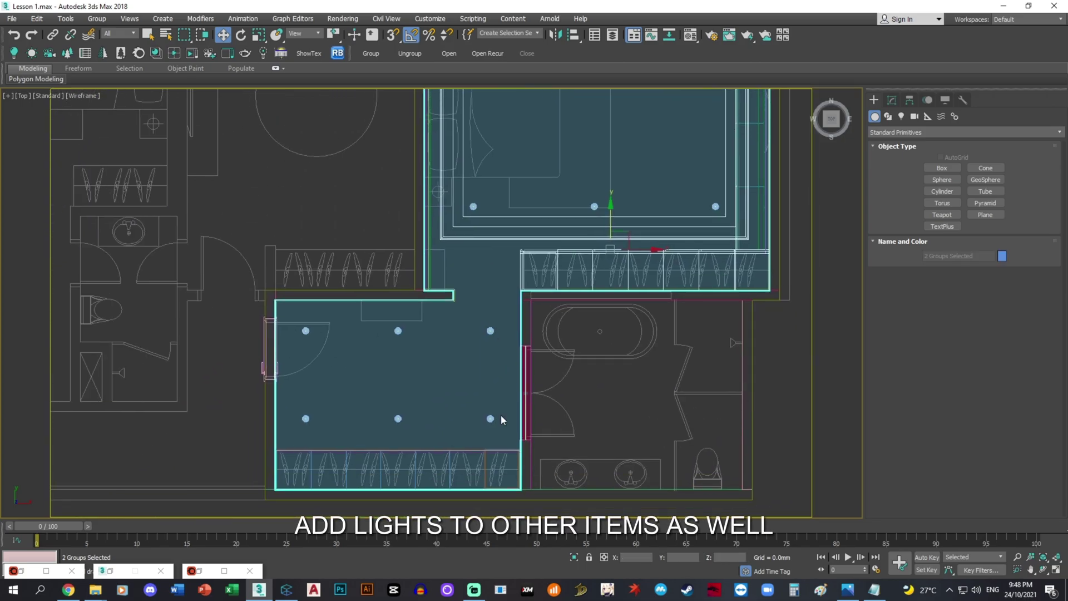
left_click(492, 451, "ctrl")
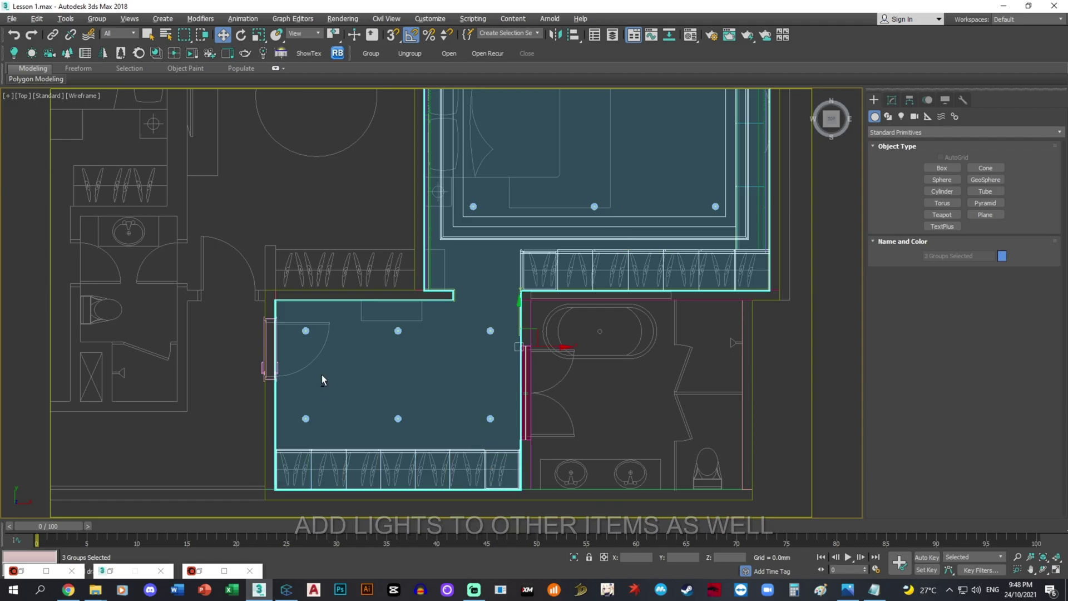
left_click_drag(321, 375, 189, 318, "alt")
scroll(592, 328, "down", 2)
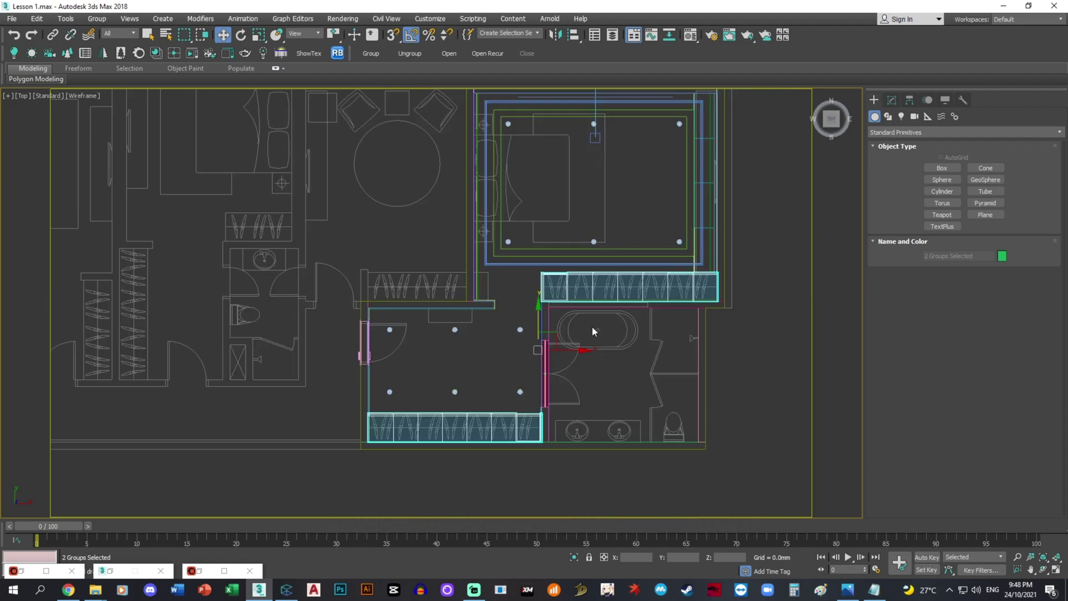
left_click(711, 229, "ctrl")
middle_click_drag(679, 296, 695, 272)
key("alt+q")
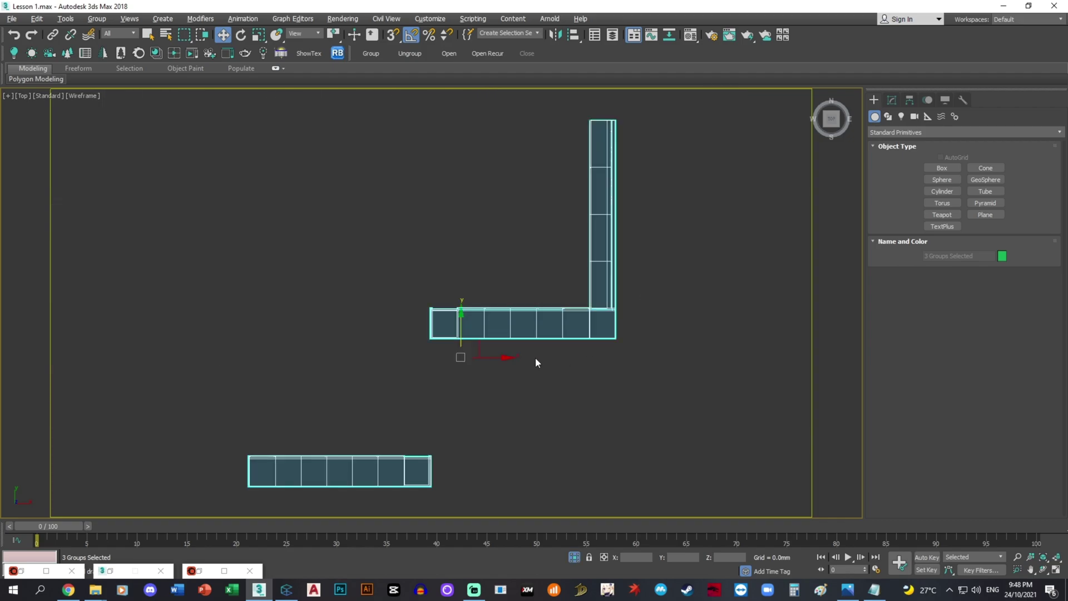
- Start a new Corona light with its shape set to Rectangle
middle_click_drag(535, 358, 659, 278, "alt")
left_click(659, 278)
left_click(888, 116)
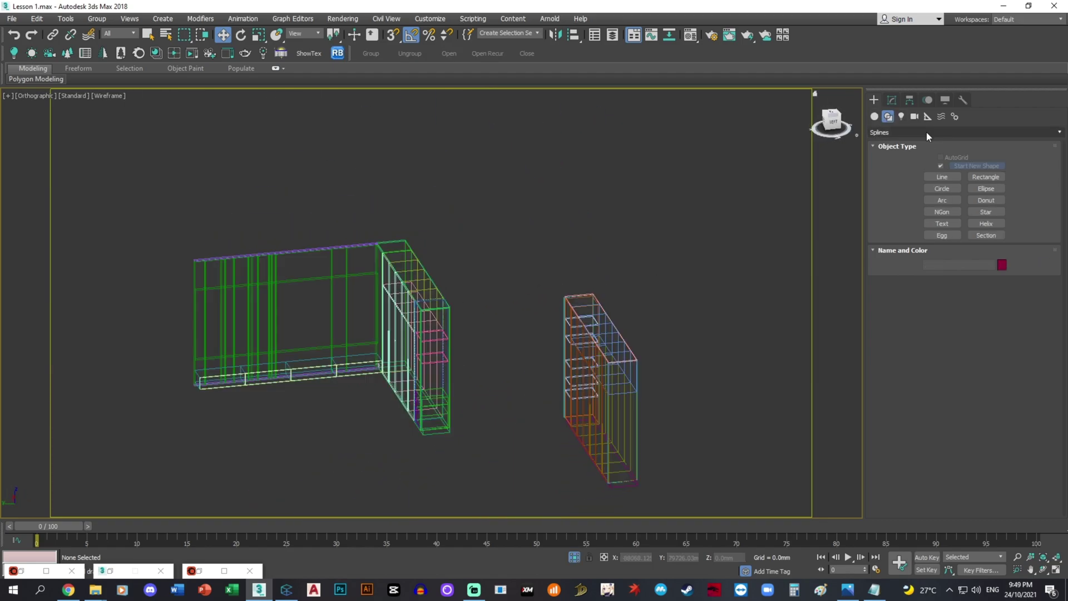
left_click(926, 132)
left_click(897, 117)
left_click(899, 131)
left_click(895, 163)
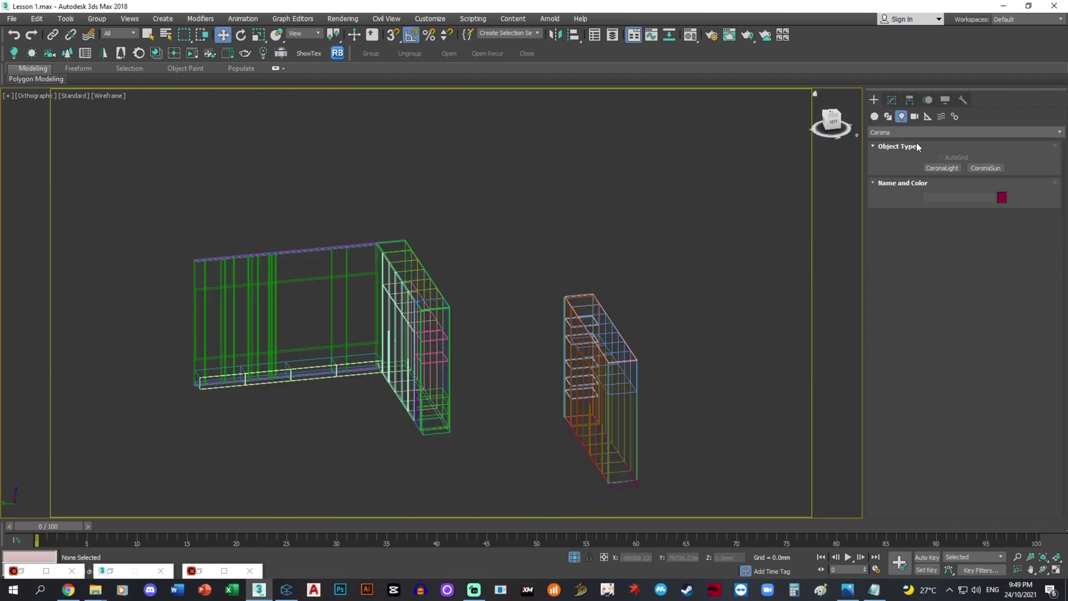
left_click(940, 167)
middle_click_drag(556, 286, 579, 292, "alt")
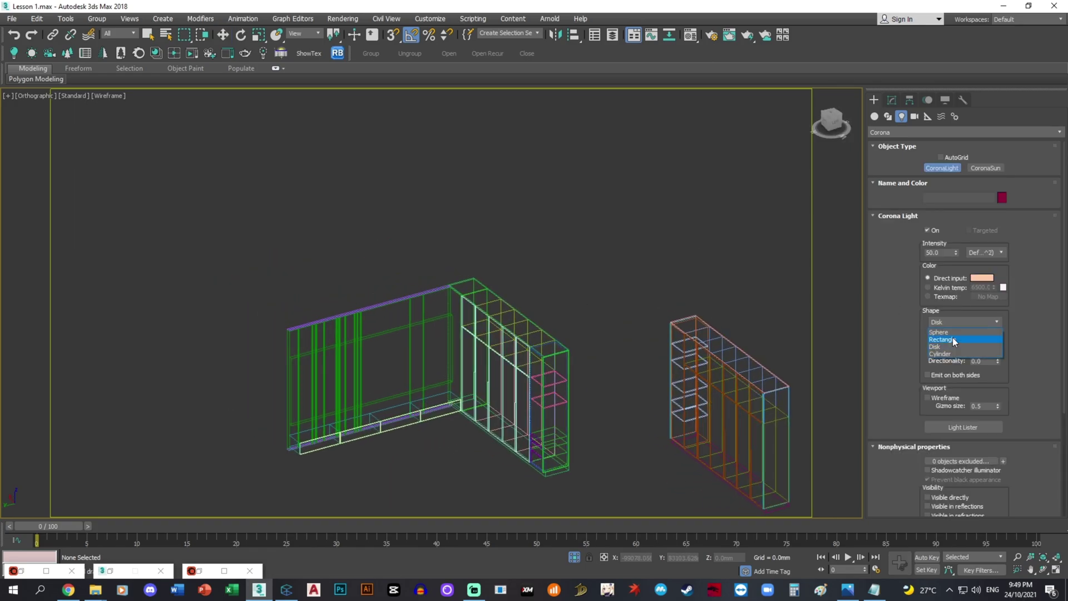
left_click(954, 339)
- With snapping on, draw a light about 80 by 3748 mm along the feature wall panel's lower edge and set its intensity to 10
scroll(362, 386, "up", 5)
key("F3")
key("F3")
key("s")
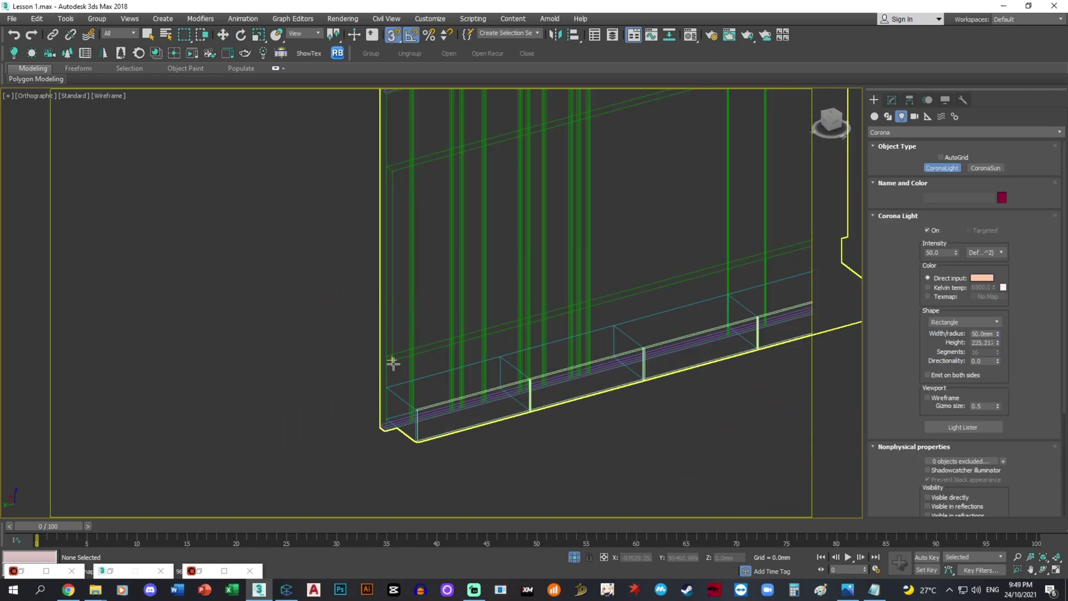
left_click_drag(393, 363, 672, 302)
scroll(665, 282, "down", 2)
middle_click_drag(761, 263, 670, 303)
scroll(672, 303, "up", 2)
scroll(670, 290, "up", 2)
left_click_drag(673, 302, 710, 296)
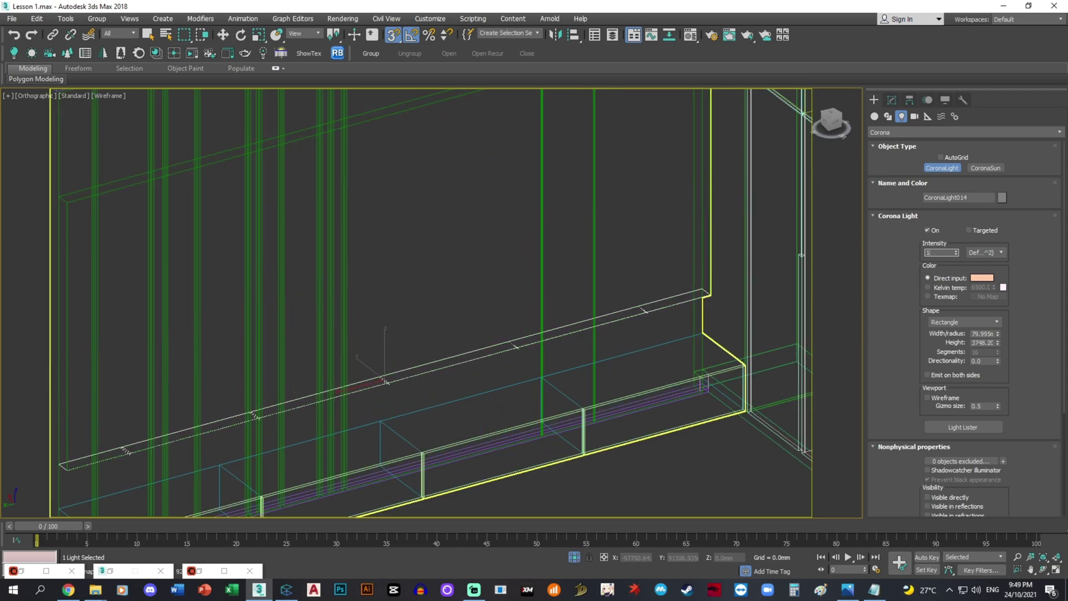
scroll(517, 265, "down", 6)
scroll(648, 267, "up", 10)
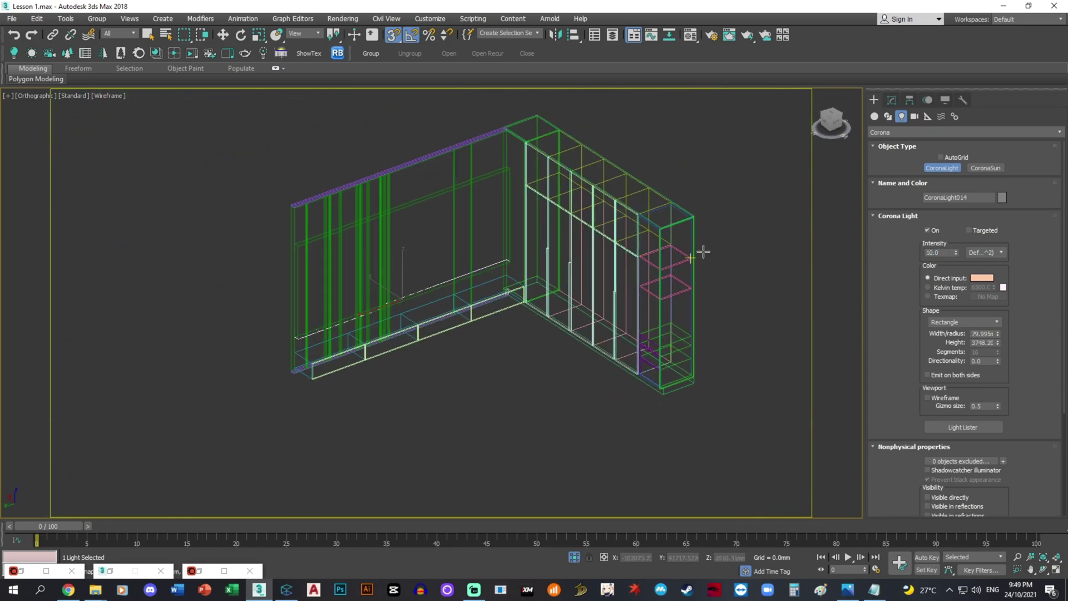
left_click_drag(598, 232, 677, 290)
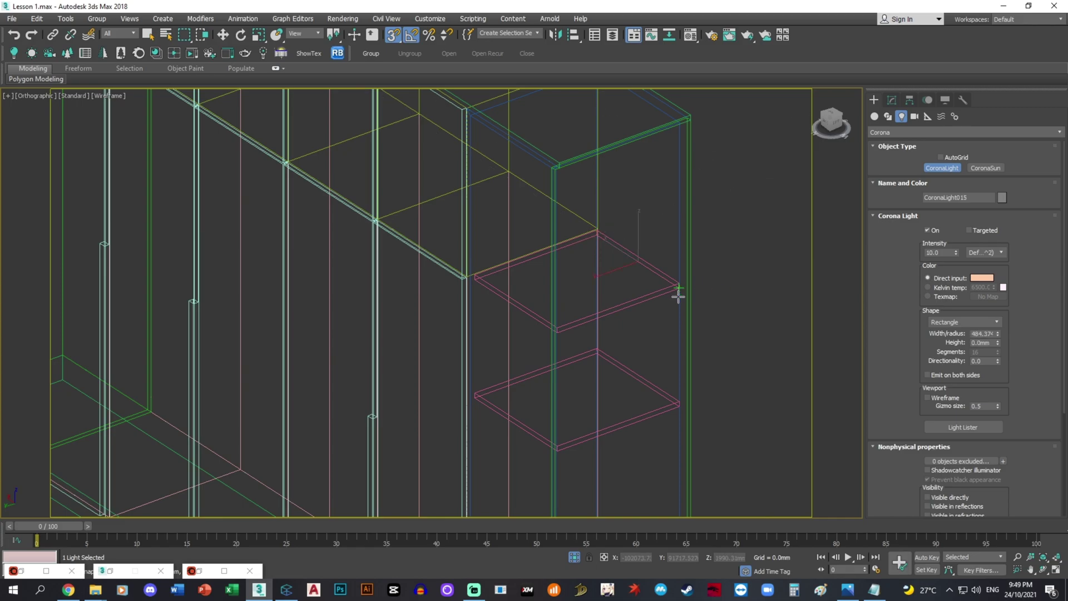
scroll(678, 294, "up", 4)
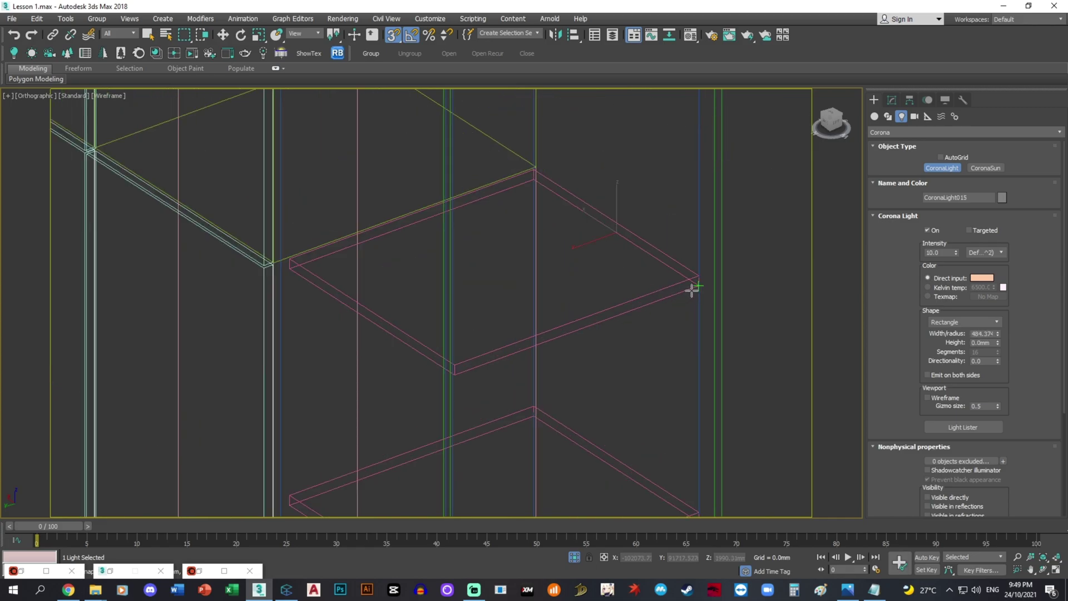
left_click_drag(691, 290, 667, 289)
key("w")
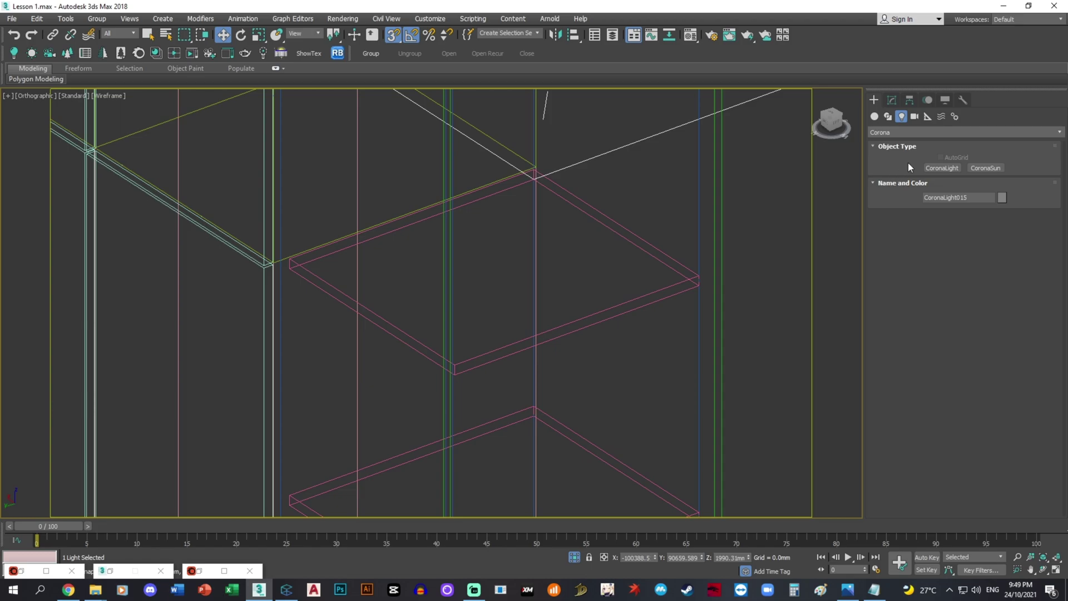
scroll(709, 241, "down", 4)
key("Delete")
- Draw a rectangular Corona light about 524 by 20 mm along the front top edge of the wardrobe's open shelf bay
middle_click_drag(701, 221, 645, 286)
scroll(500, 198, "up", 2)
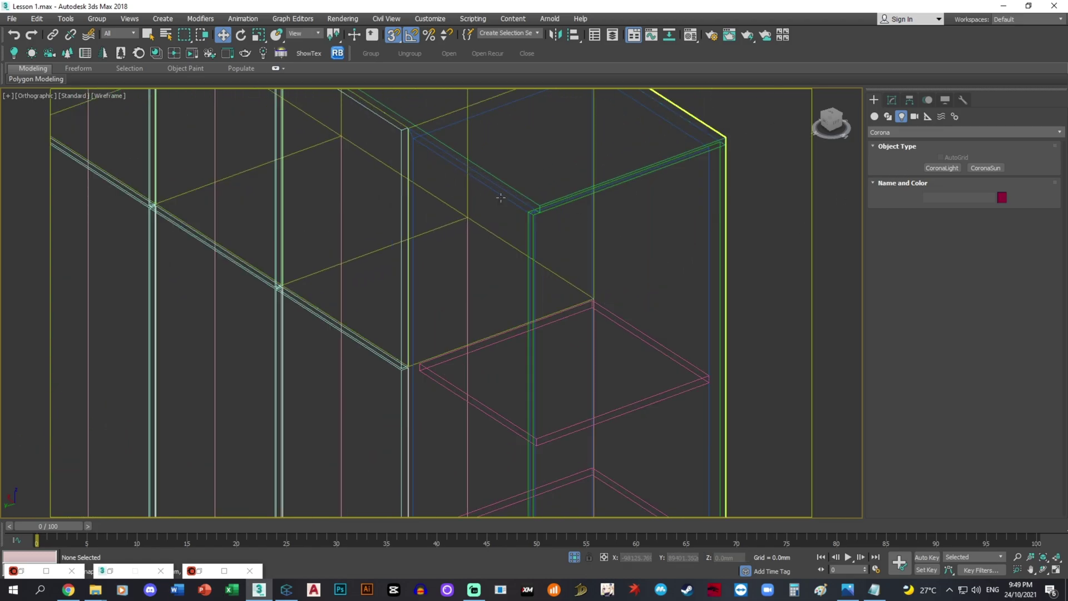
middle_click_drag(500, 197, 531, 238)
left_click(942, 168)
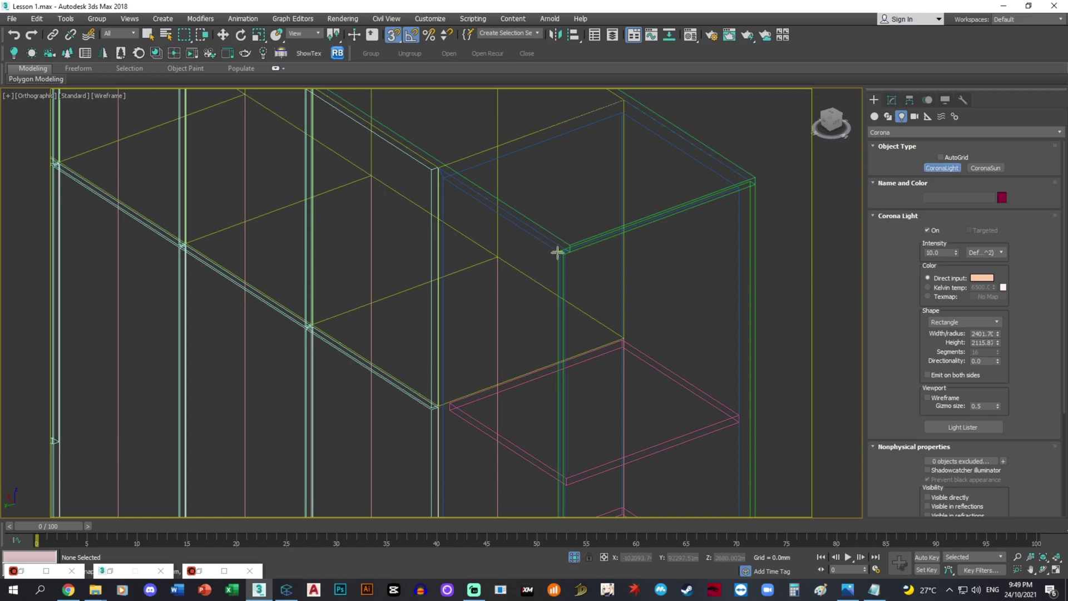
scroll(556, 248, "up", 4)
scroll(596, 235, "down", 5)
left_click_drag(561, 243, 526, 199)
scroll(512, 169, "up", 3)
scroll(526, 199, "up", 3)
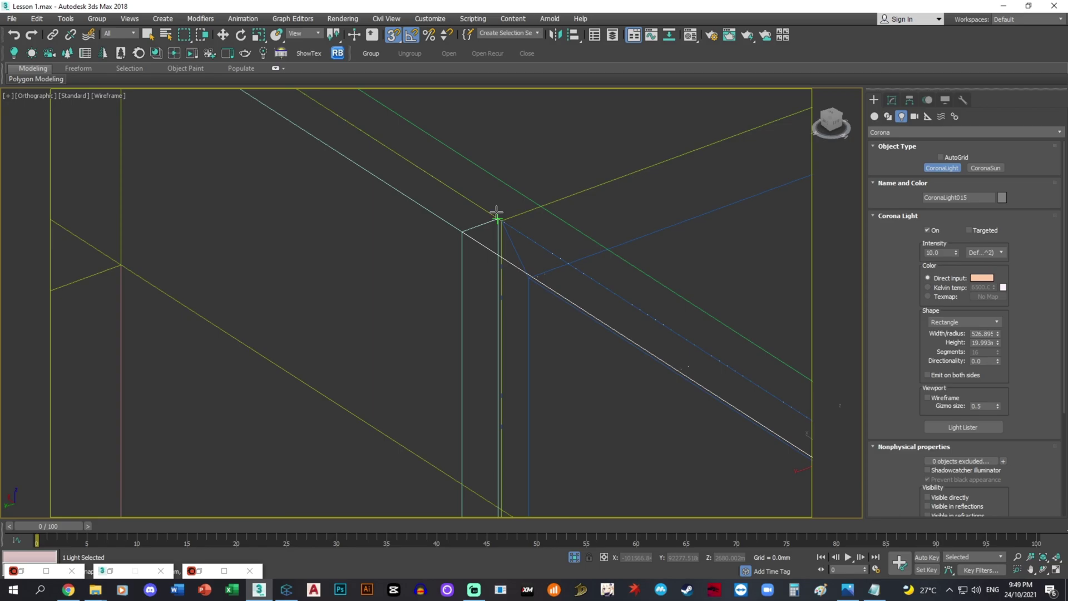
scroll(531, 241, "down", 5)
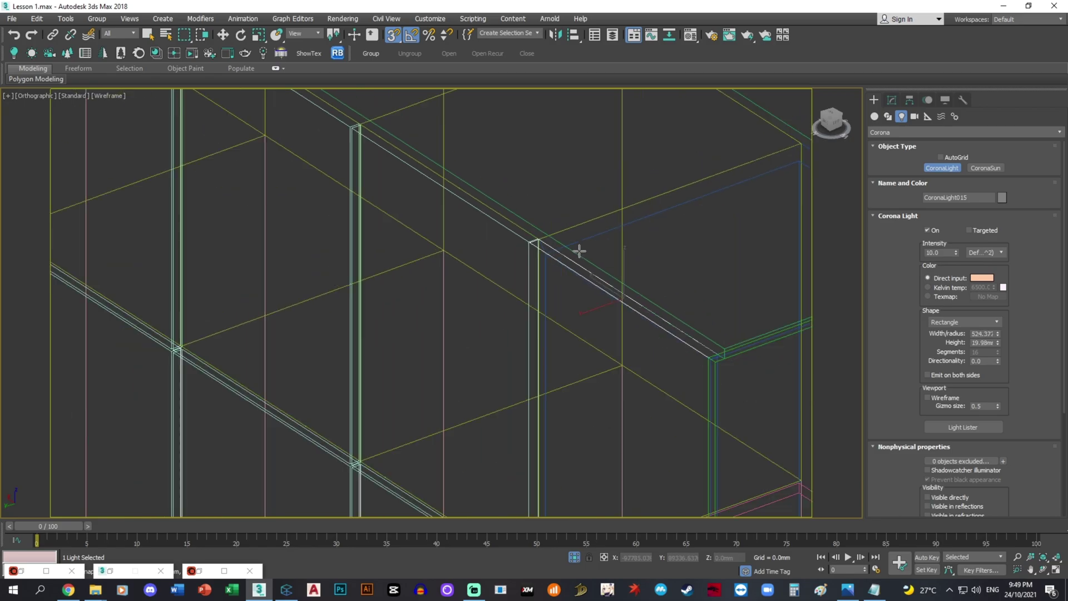
- Set the viewport gizmo size of the shelf bay light to 10
key("w")
left_click(890, 102)
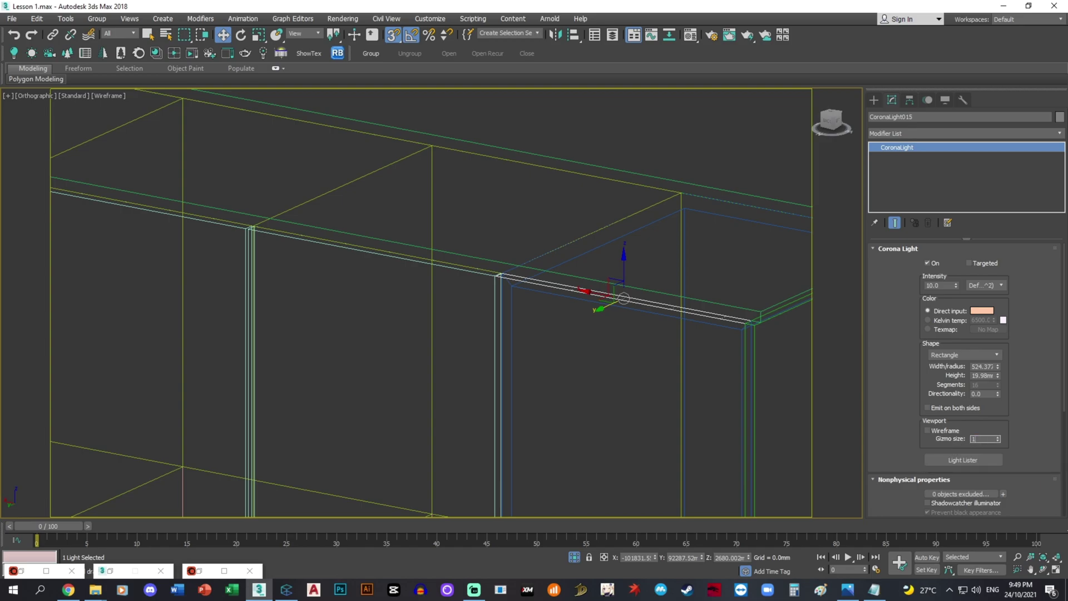
scroll(740, 321, "up", 6)
scroll(697, 290, "down", 7)
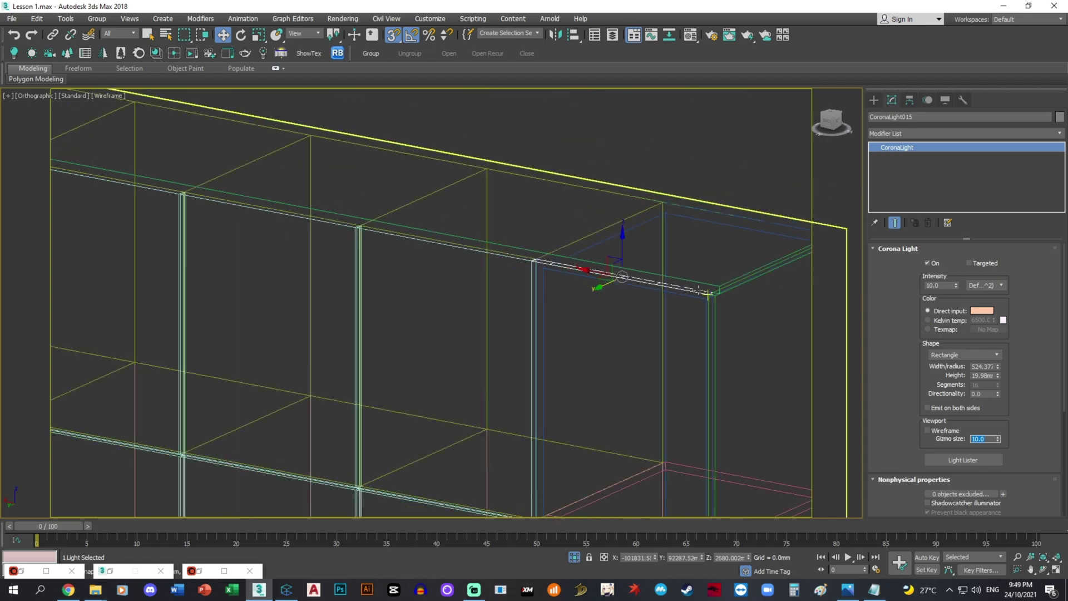
scroll(620, 308, "down", 3)
- Set the shelf light's intensity to 15, move it to the back of the open bay, and scale it to 90 percent along X
key("t")
key("z")
scroll(598, 309, "down", 10)
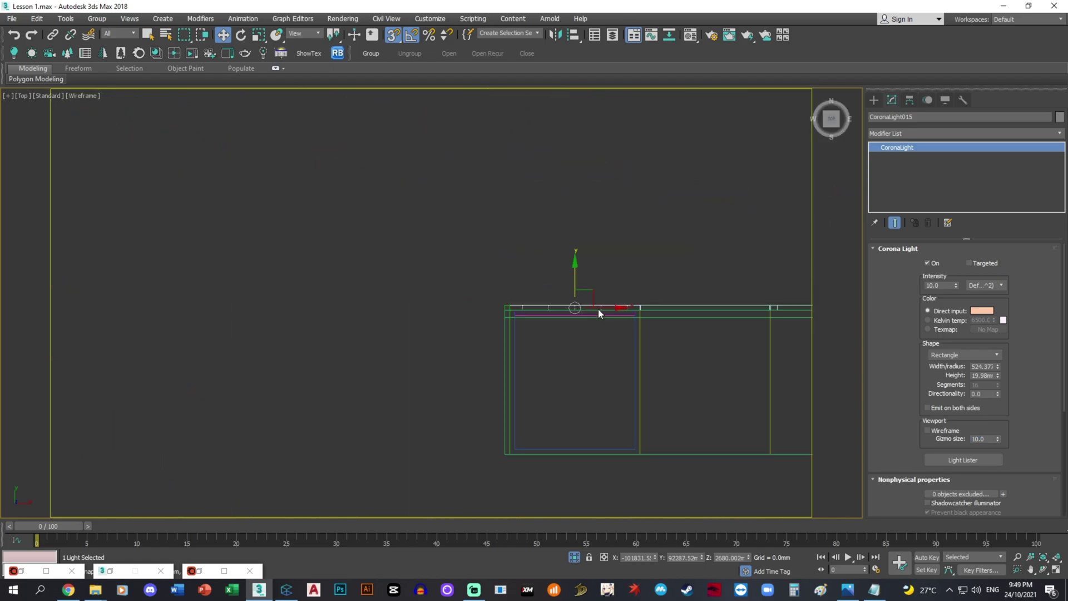
scroll(619, 308, "up", 2)
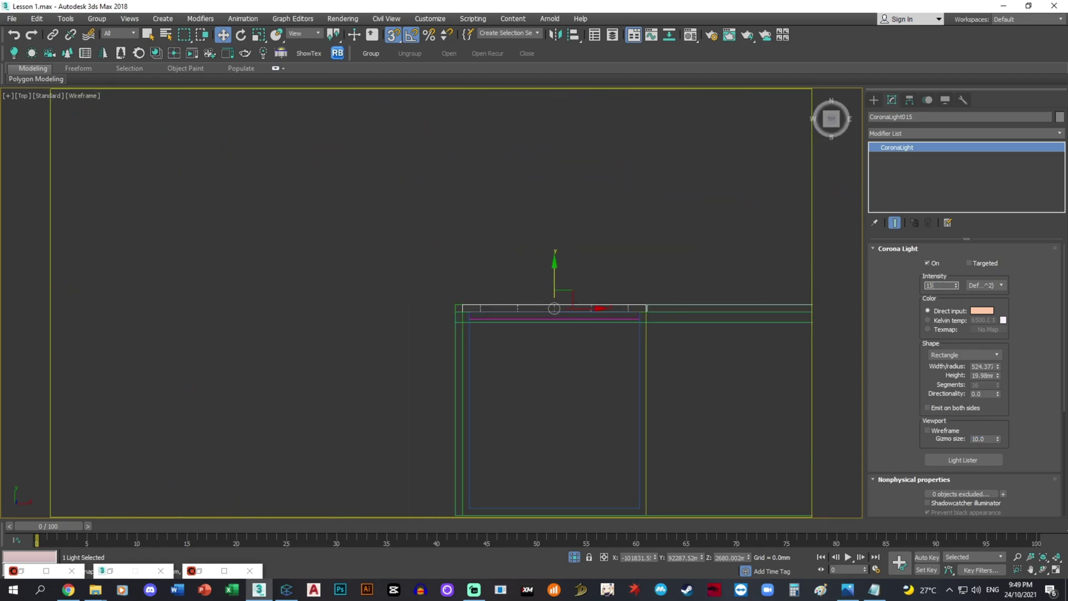
scroll(640, 255, "down", 2)
left_click_drag(579, 217, 580, 394)
scroll(584, 394, "up", 2)
scroll(584, 393, "up", 2)
key("r")
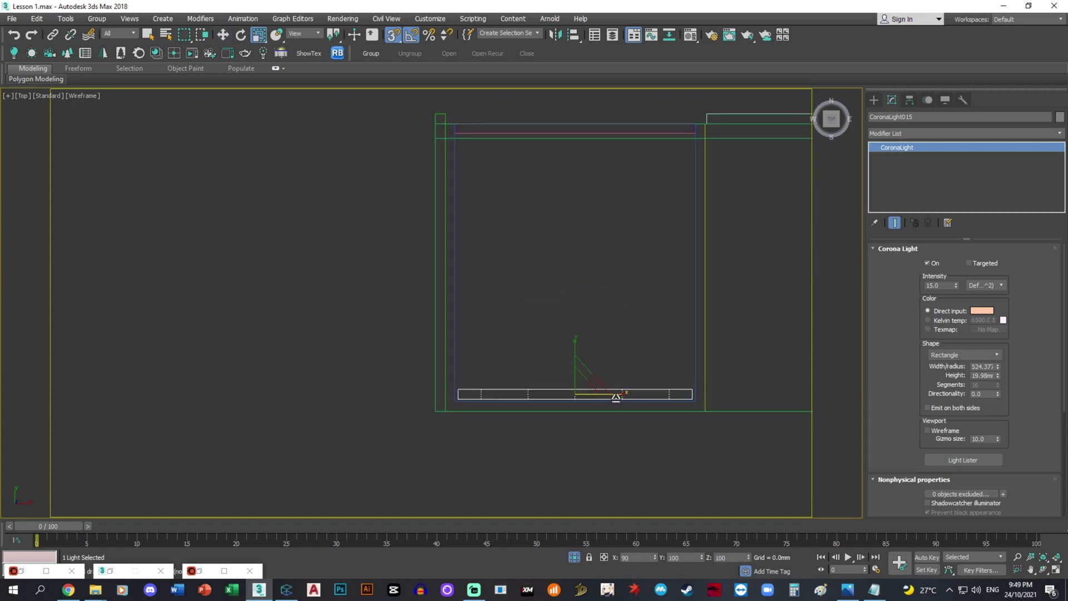
left_click_drag(615, 396, 615, 397)
- Lower the shelf light by 20 mm to sit beneath the wardrobe's top panel
scroll(608, 395, "down", 3)
middle_click_drag(634, 396, 728, 307, "alt")
middle_click_drag(678, 378, 692, 272)
scroll(692, 271, "up", 1)
key("w")
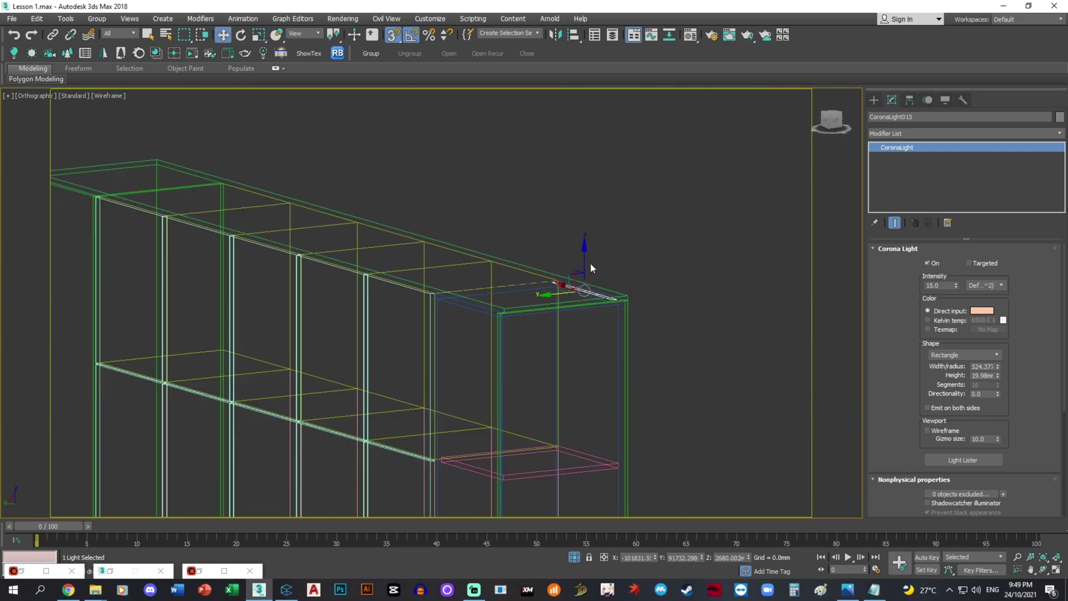
middle_click_drag(619, 322, 601, 215, "alt")
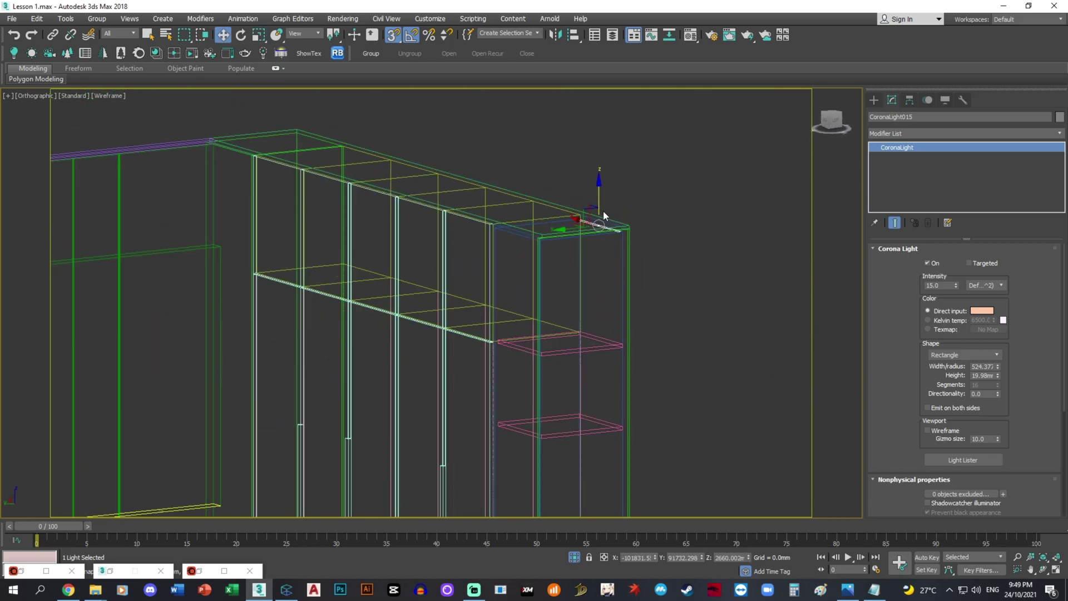
- Clone the shelf light downward as instances, one beneath each of the two upper shelves in the open bay
left_click_drag(600, 207, 598, 336, "shift")
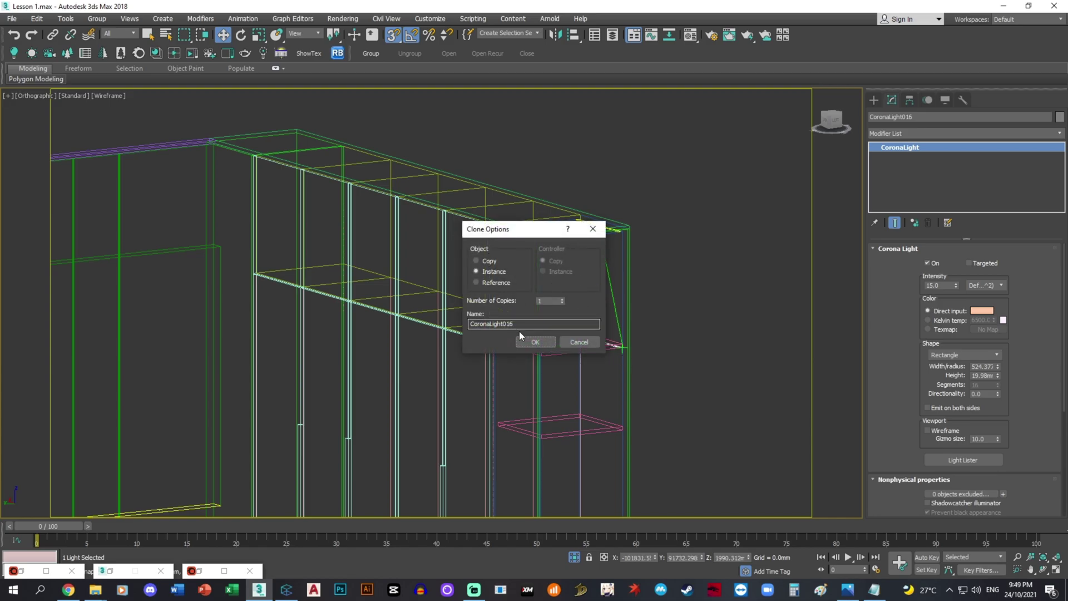
left_click(535, 342)
middle_click_drag(610, 353, 588, 255)
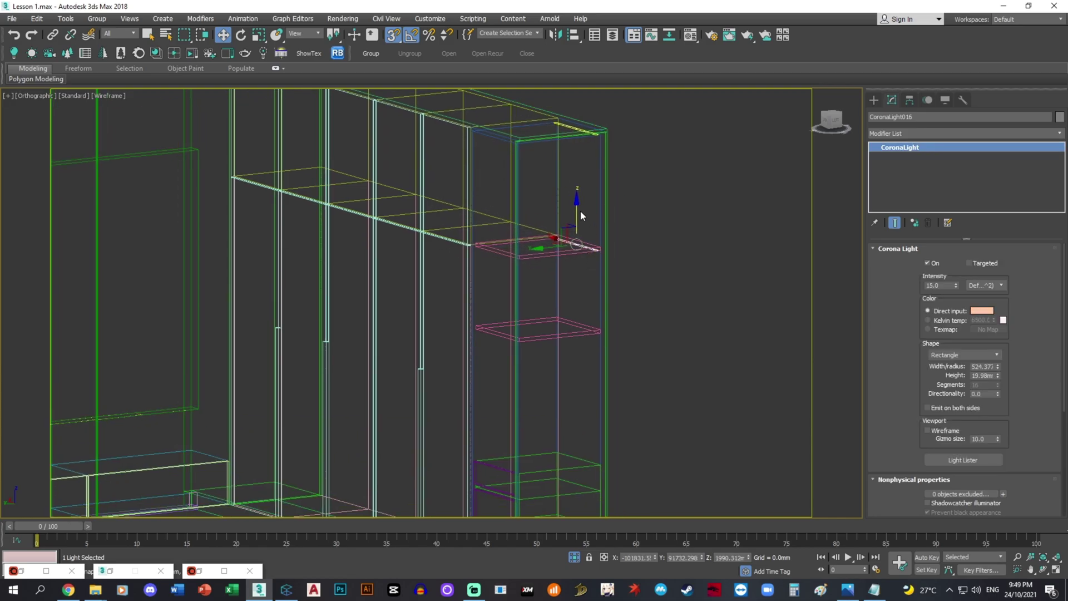
mouse_move(579, 214)
left_mouse_down("shift")
mouse_move(607, 362)
mouse_move(598, 335)
left_mouse_up("shift")
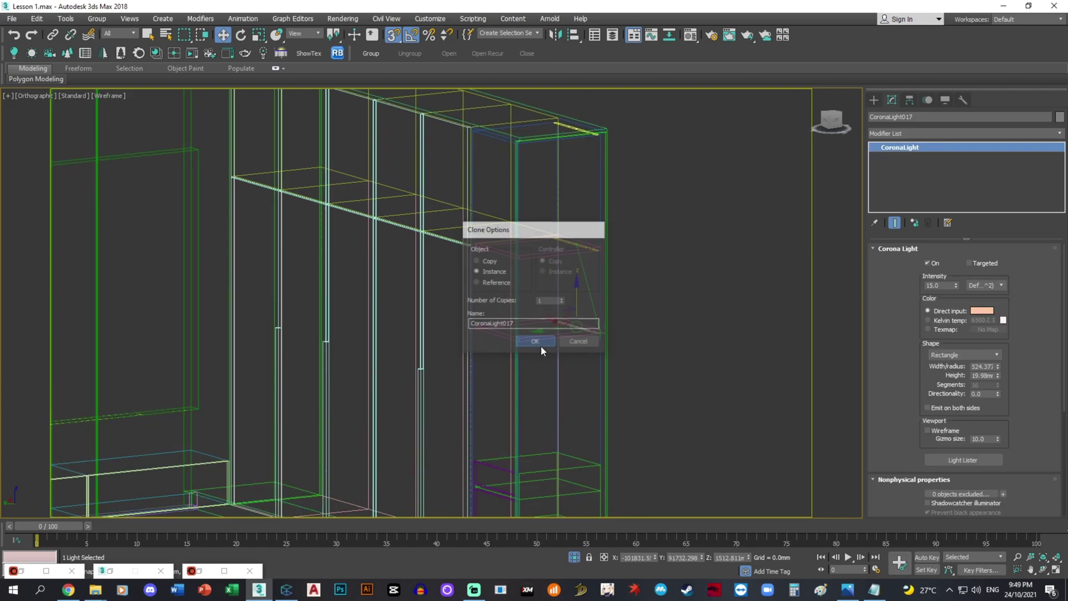
left_click(535, 341)
scroll(592, 315, "down", 5)
- Select the feature wall strip light, switch to offset coordinate entry, and scale the light narrower along X in the Top view
mouse_move(592, 316)
middle_mouse_down("alt")
mouse_move(653, 292)
mouse_move(407, 396)
middle_mouse_up("alt")
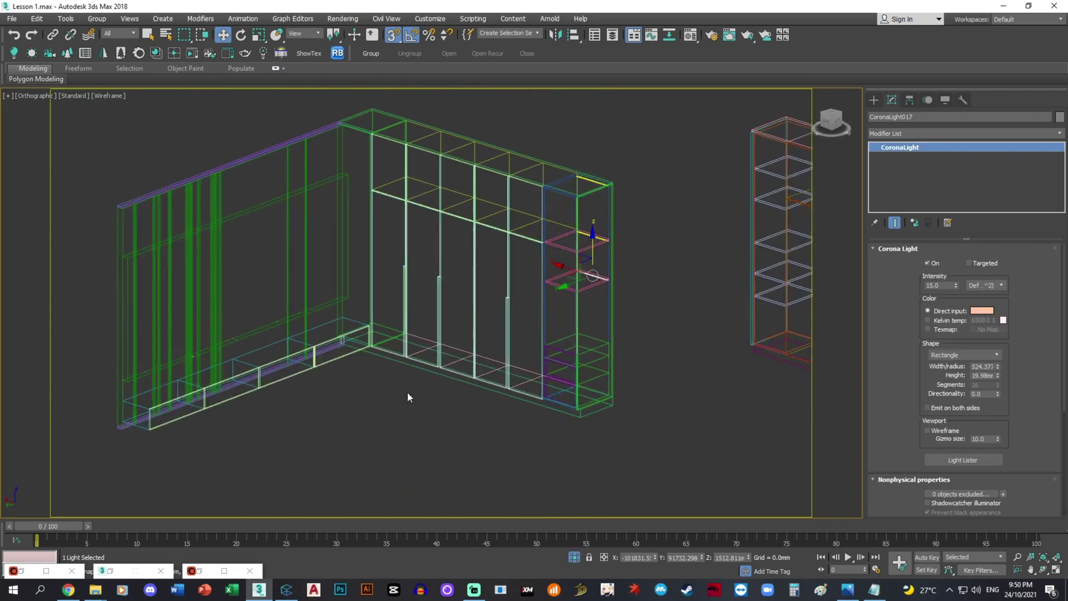
scroll(409, 276, "up", 6)
left_click_drag(526, 287, 450, 259)
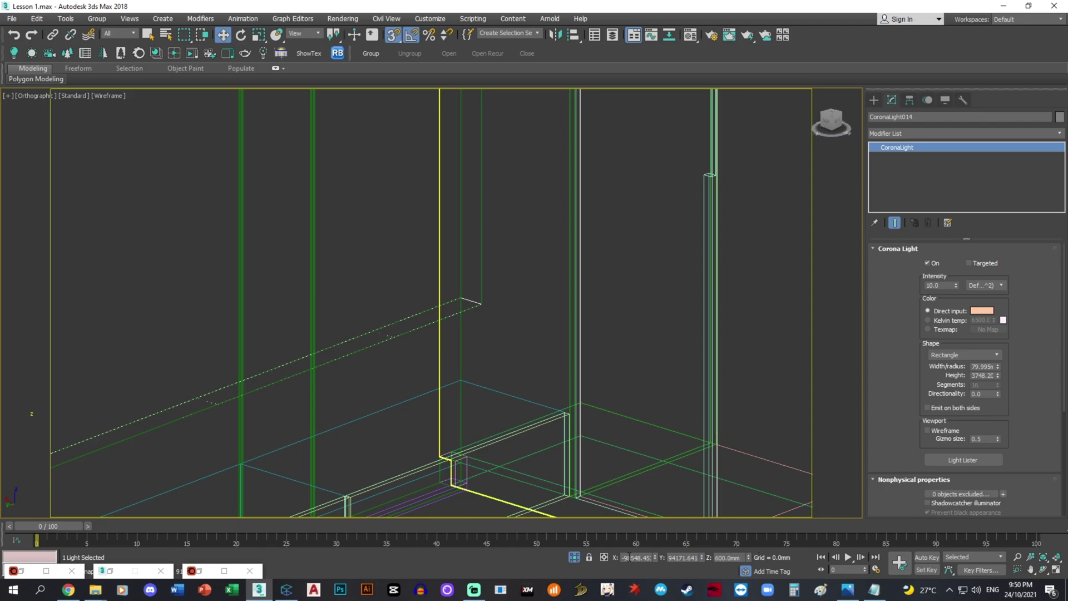
left_click(604, 556)
key("t")
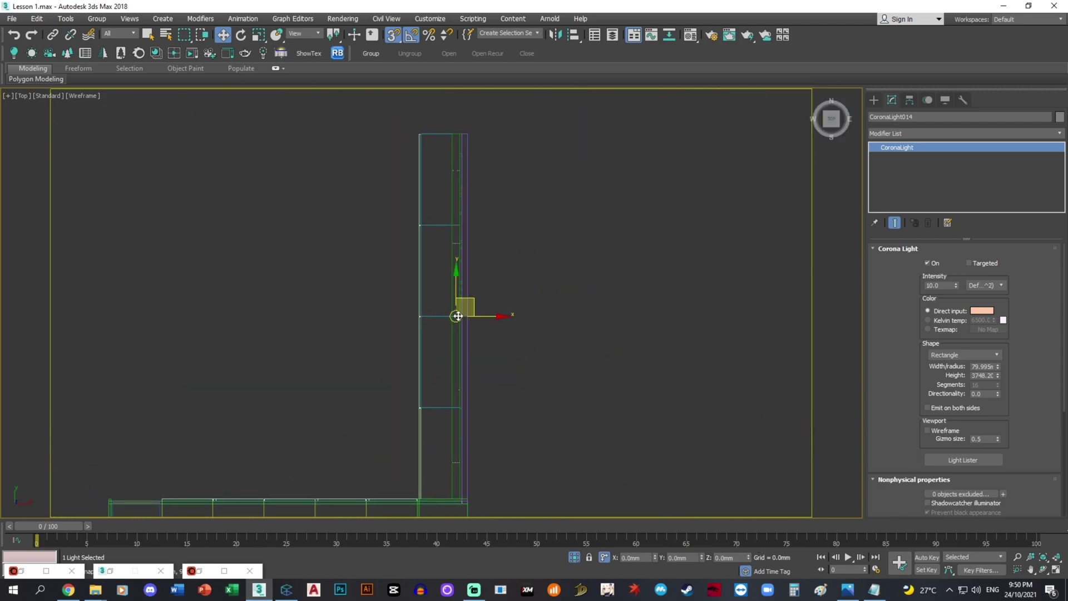
key("r")
scroll(615, 321, "down", 5)
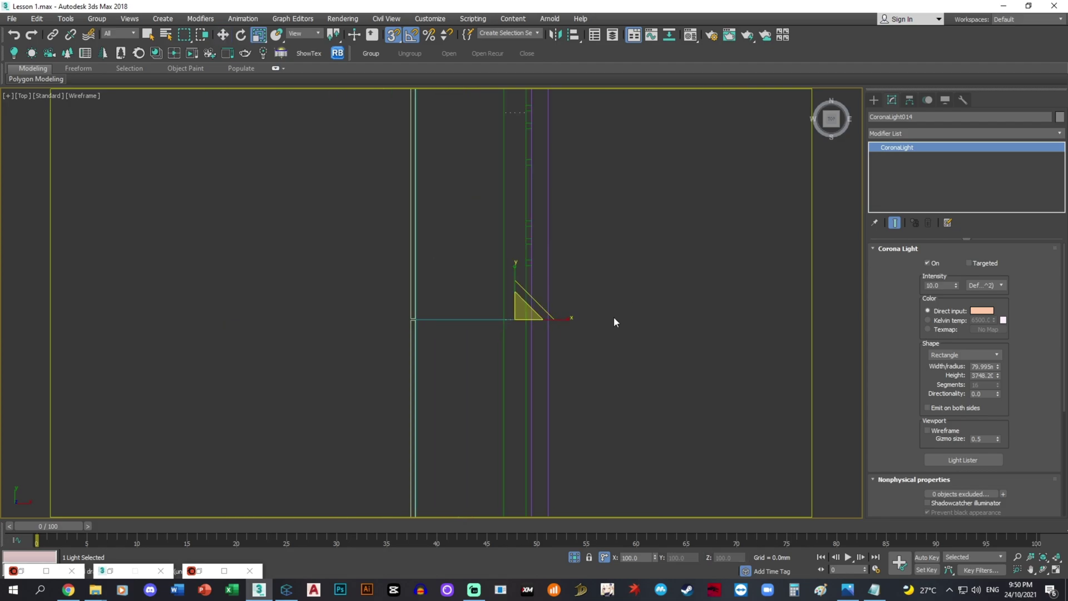
scroll(561, 321, "up", 5)
left_click_drag(576, 323, 461, 330)
- Move the feature wall strip light about 28 mm along X toward the wall panels and scale it to 99 percent along Y
key("w")
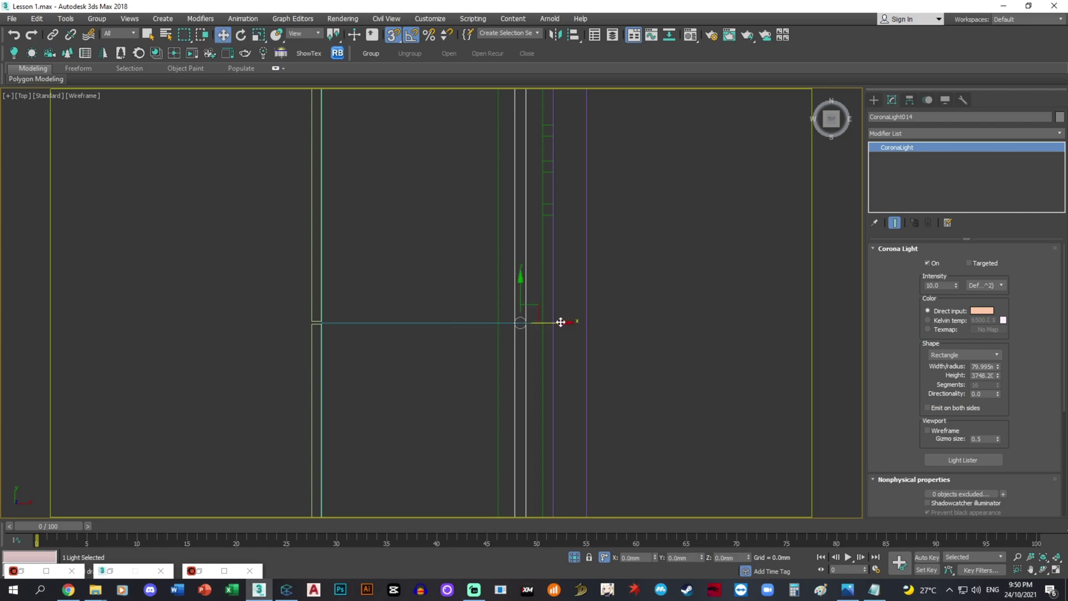
left_click_drag(526, 328, 576, 326)
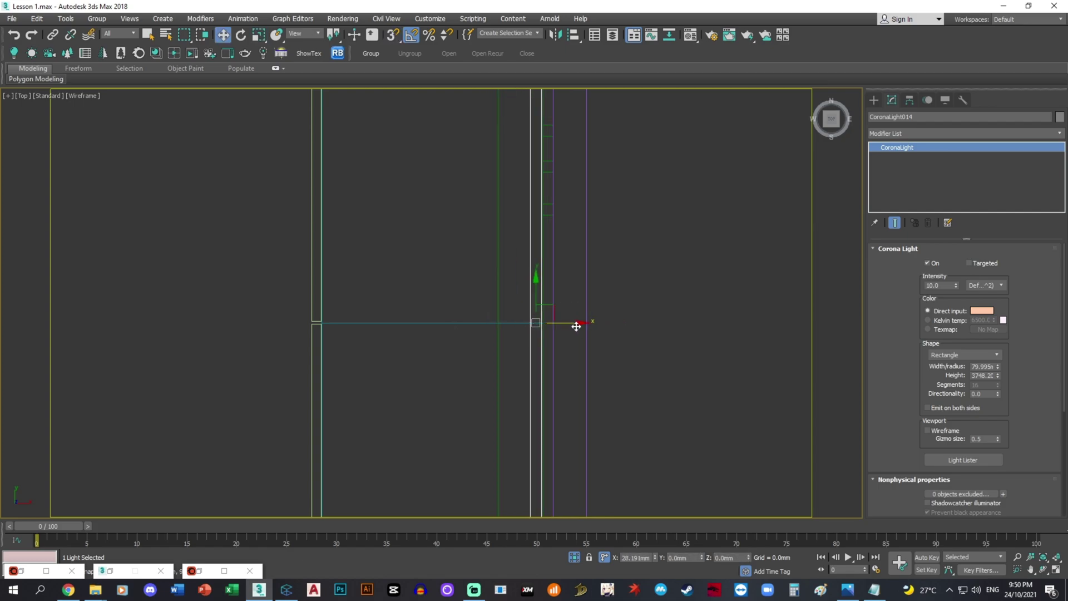
key("r")
scroll(545, 279, "down", 6)
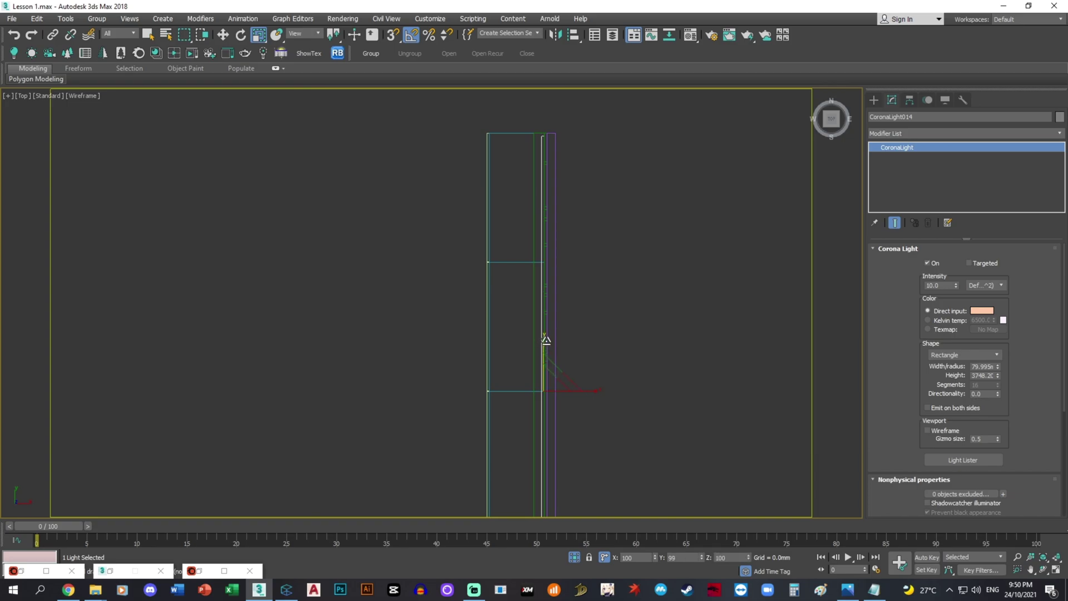
- Make the feature wall strip light's direct input color a deeper orange by setting its saturation to 150
middle_click_drag(548, 340, 1059, 367, "alt")
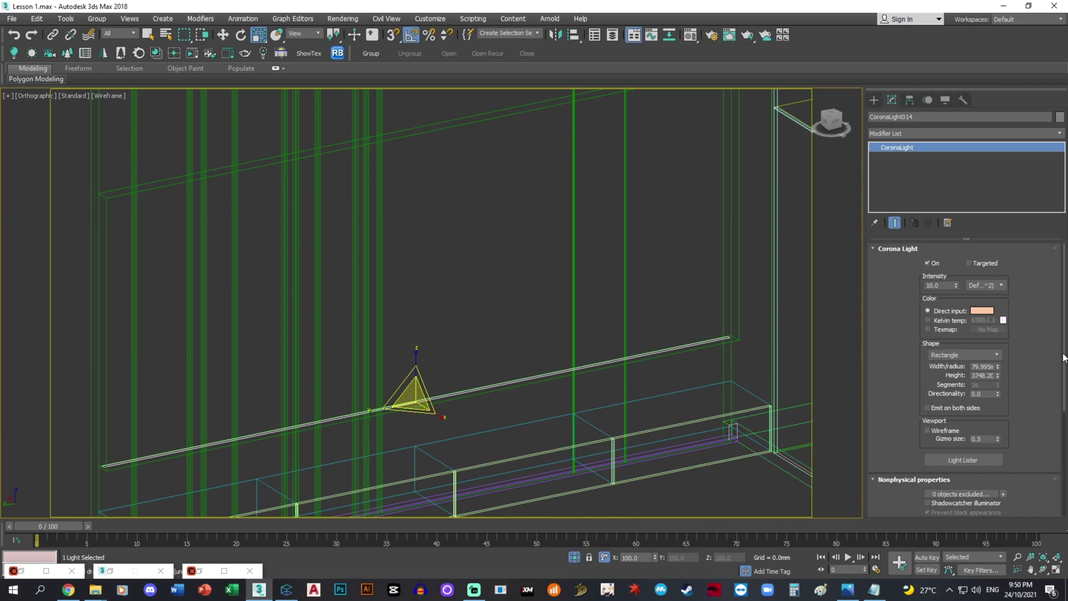
left_click(981, 310)
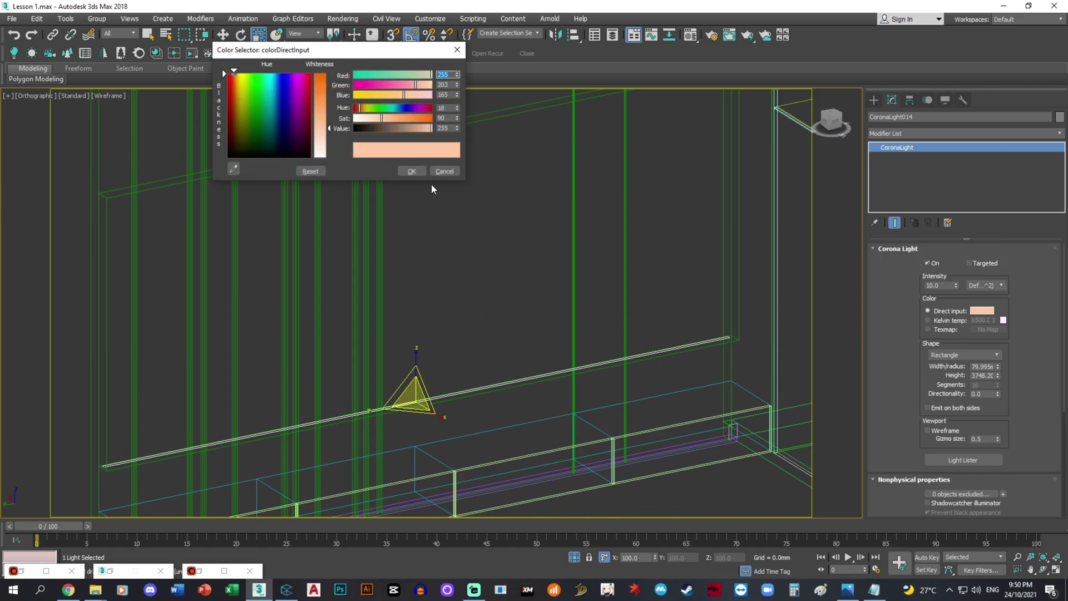
left_click(411, 172)
scroll(676, 282, "down", 6)
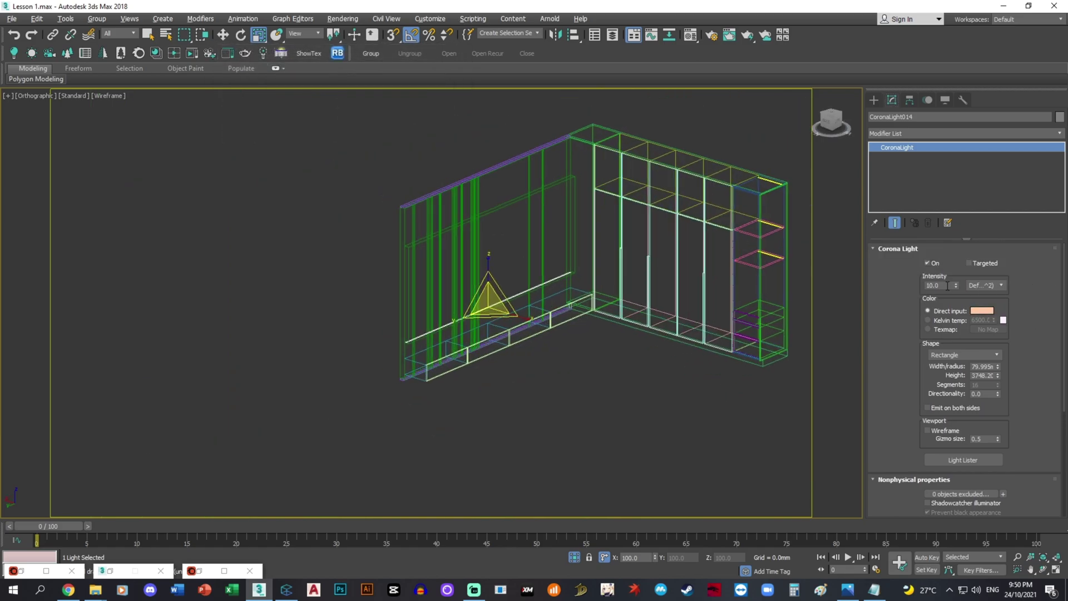
left_click(981, 309)
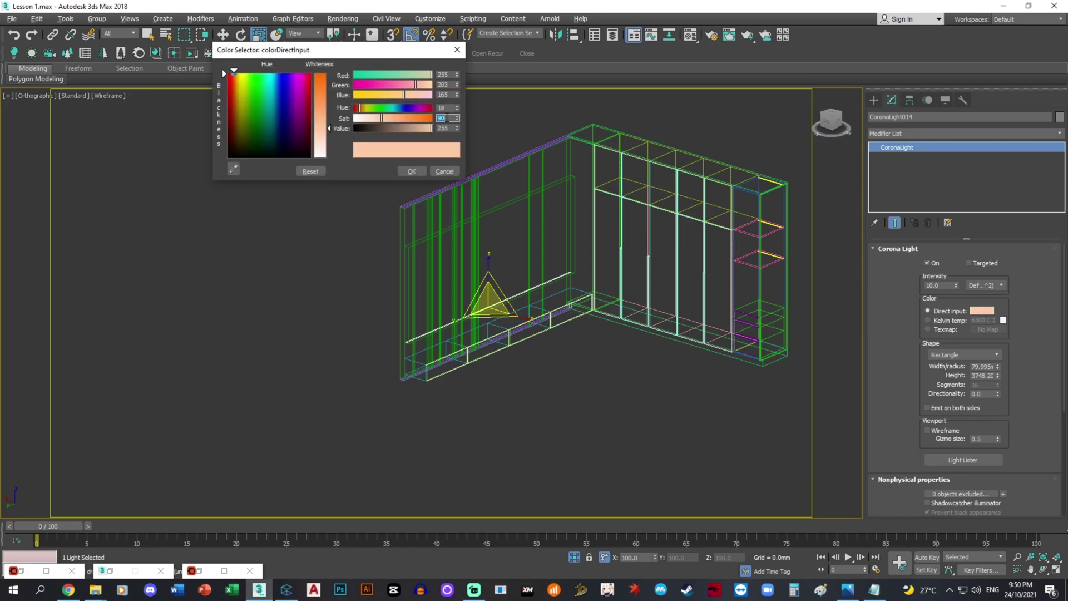
left_click_drag(381, 117, 402, 125)
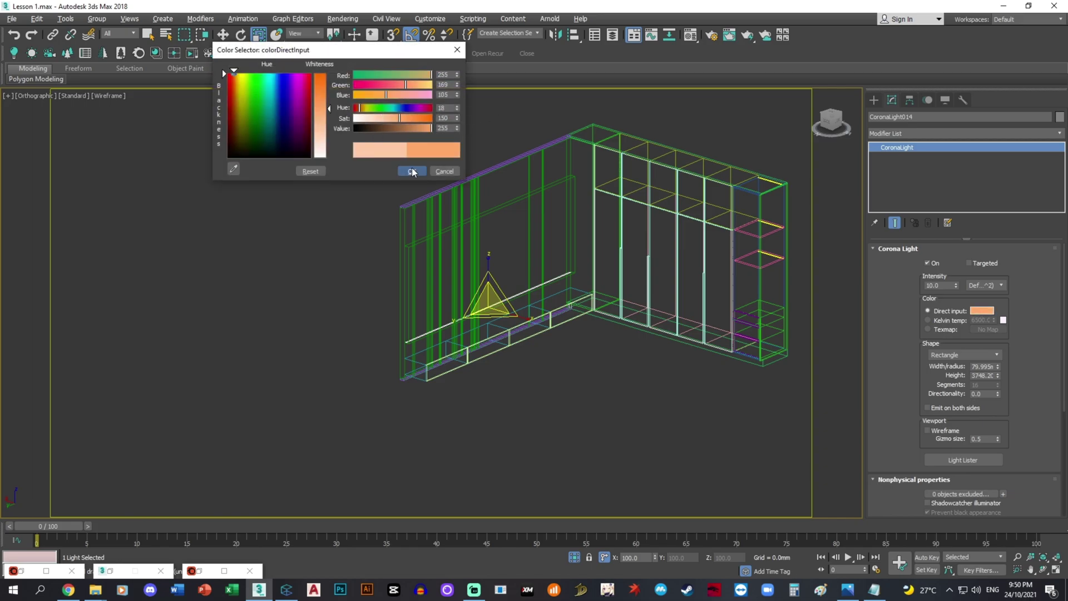
left_click(412, 172)
- Select the light on the upper shelf of the open bay and set its direct input color saturation to 150
scroll(698, 250, "up", 8)
left_click_drag(660, 271, 628, 257)
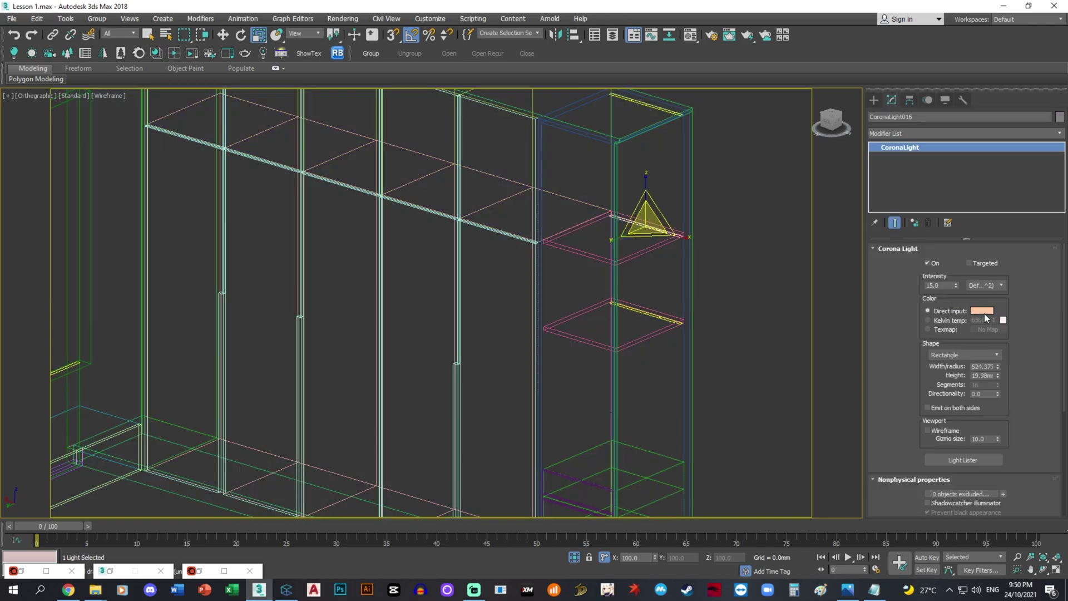
left_click(982, 311)
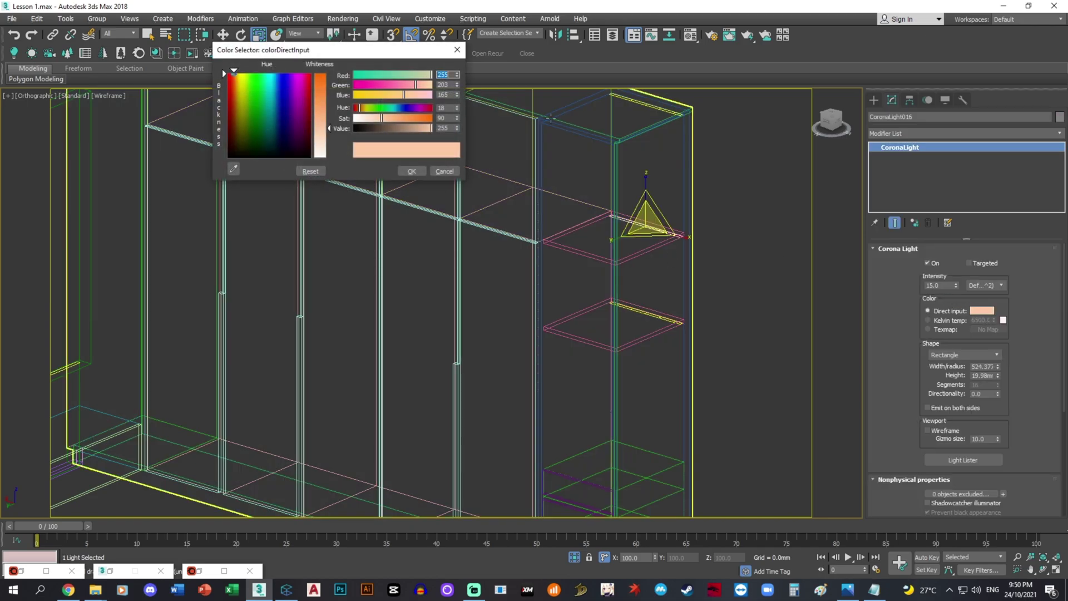
key("Return")
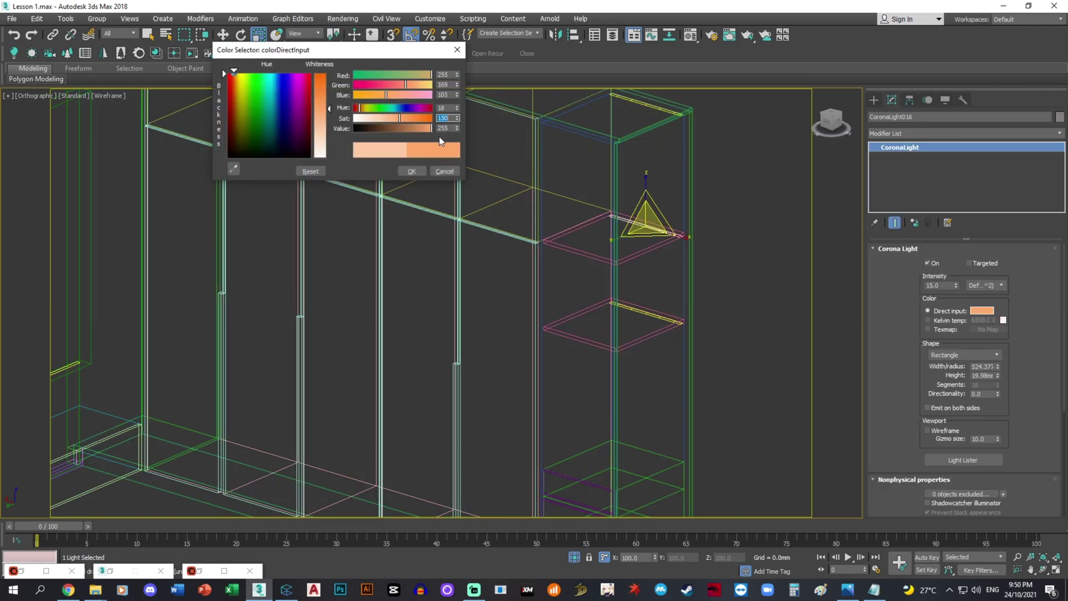
left_click(412, 172)
- In the Top view, clone the shelf light as a single instance over toward the second wardrobe
key("t")
key("z")
middle_click_drag(527, 246, 546, 258)
scroll(547, 258, "down", 5)
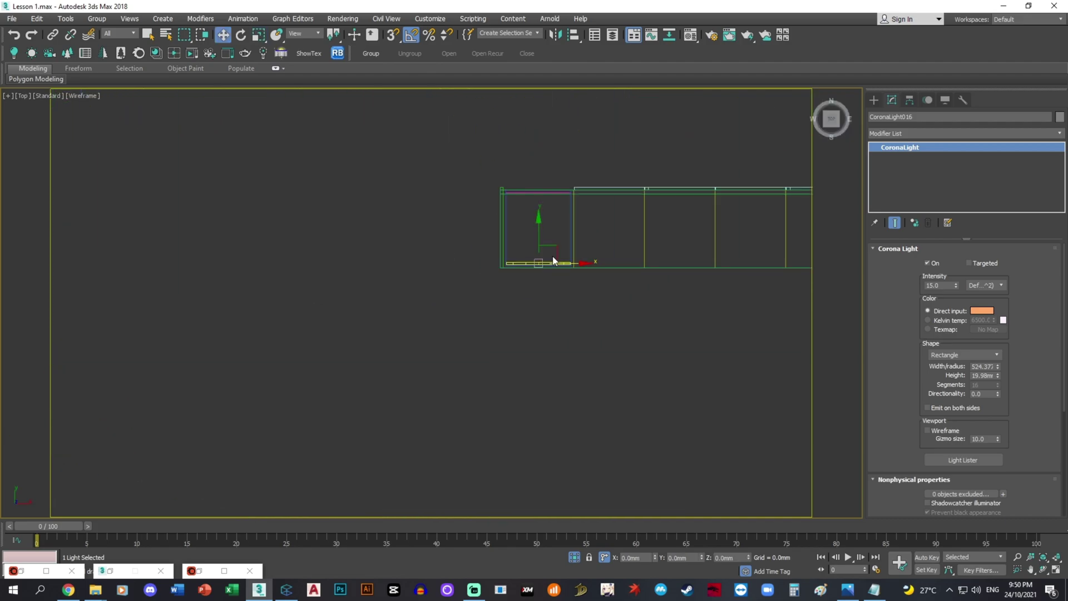
key("w")
left_click_drag(580, 230, 465, 331, "shift")
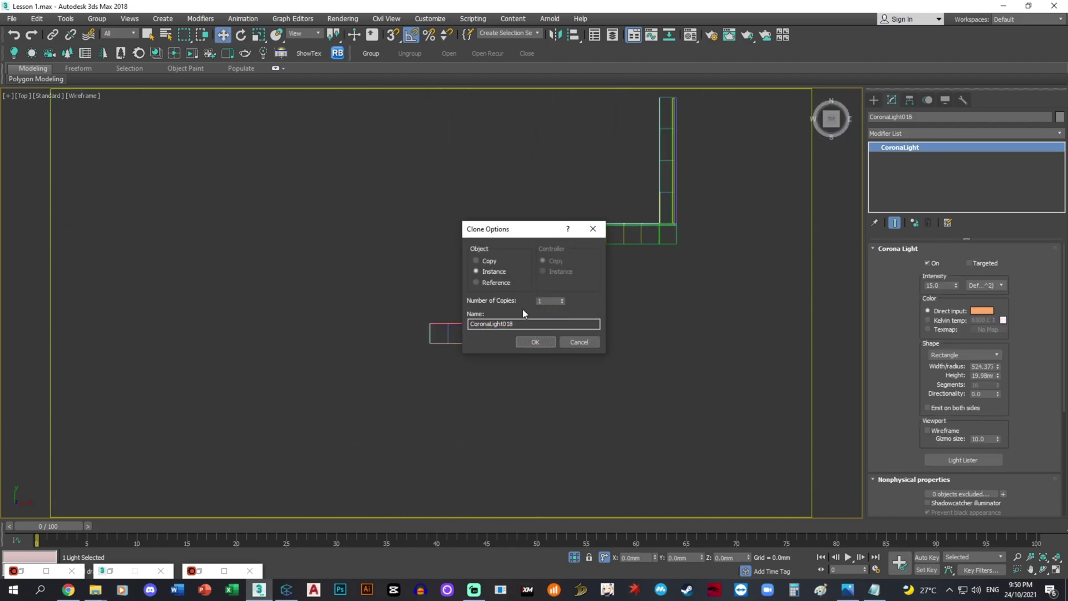
left_click(535, 342)
- Move the cloned light to the back of the second wardrobe's open bay and scale it to 99 percent along X
scroll(534, 308, "up", 3)
left_click_drag(554, 346, 566, 309)
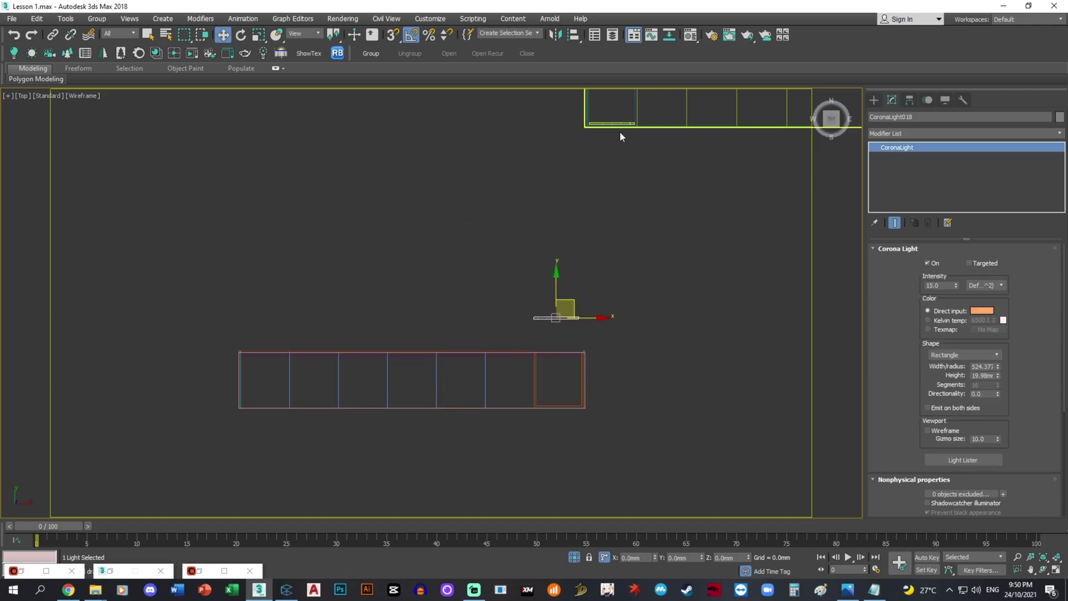
scroll(589, 356, "up", 2)
middle_click_drag(578, 351, 559, 258)
left_click_drag(507, 169, 511, 390)
scroll(515, 341, "up", 3)
scroll(485, 362, "up", 3)
key("r")
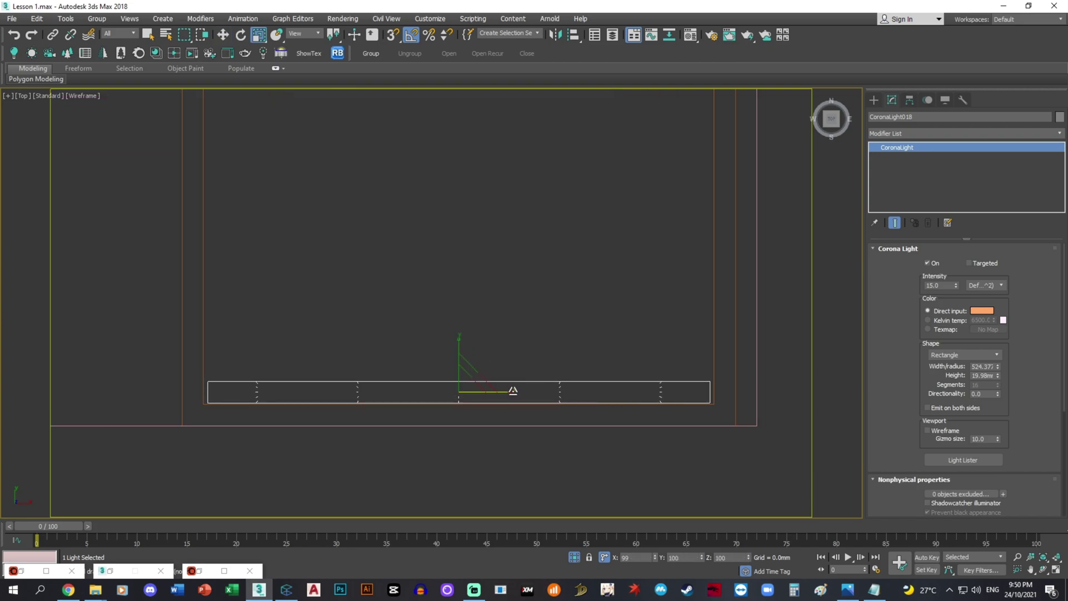
key("w")
- Turn on snapping and raise the cloned light to the underside of the second wardrobe's top panel
scroll(468, 373, "down", 5)
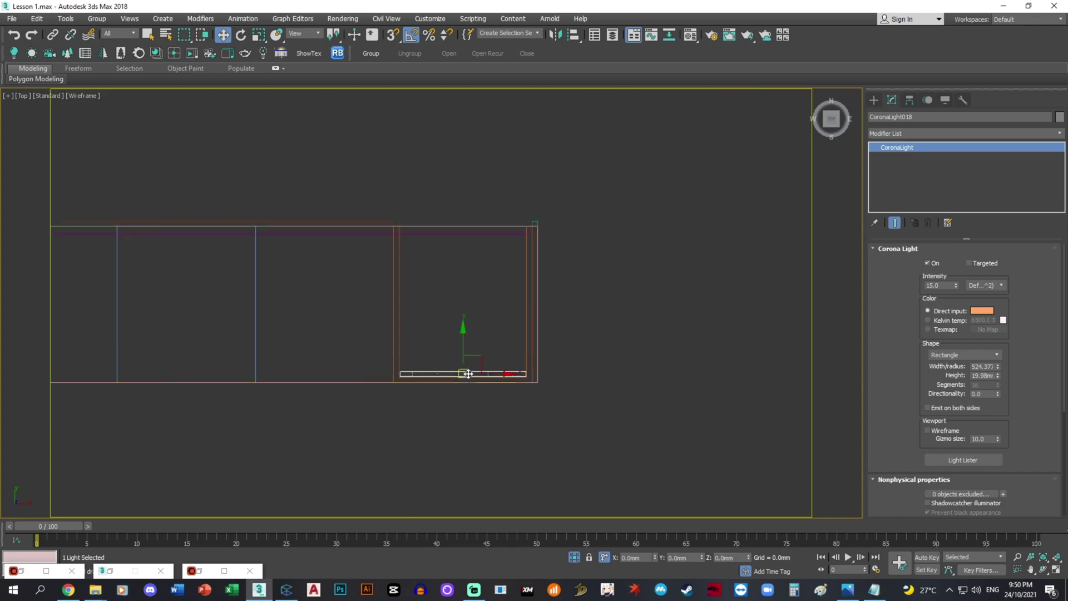
middle_click_drag(467, 373, 621, 299, "alt")
key("s")
left_click_drag(462, 346, 488, 231)
- Clone the top light downward as instances, snapping one beneath each of the second wardrobe's two uppermost shelves
middle_click_drag(486, 276, 509, 267, "alt")
left_click_drag(464, 177, 465, 287, "shift")
left_click(495, 271)
left_click(537, 343)
middle_click_drag(525, 372, 527, 299)
scroll(527, 300, "down", 2)
mouse_move(484, 243)
left_mouse_down("shift")
mouse_move(539, 355)
mouse_move(520, 352)
left_mouse_up("shift")
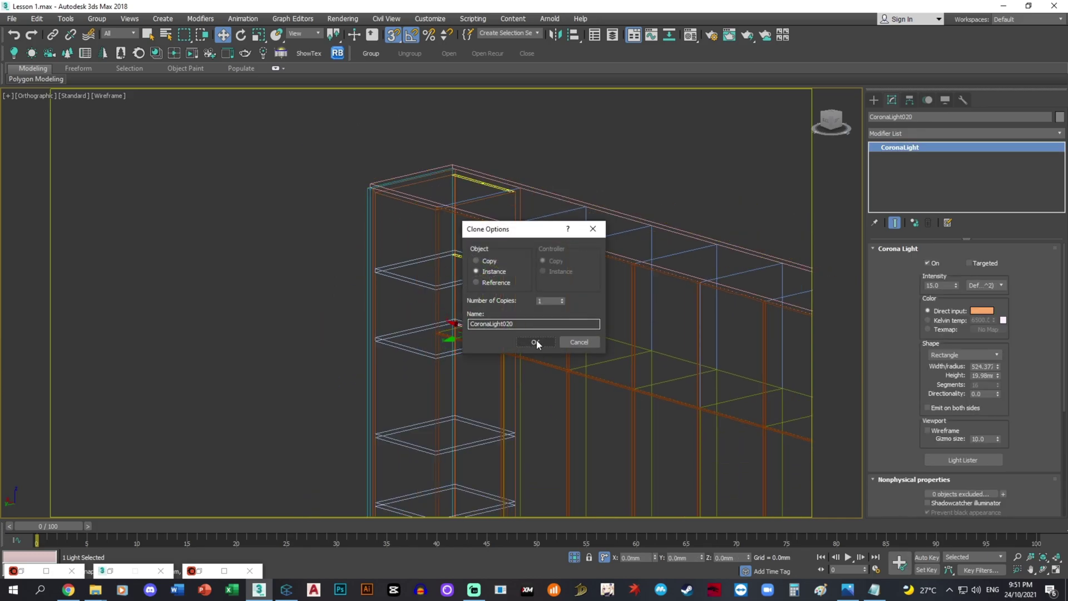
left_click(536, 341)
- Continue cloning the light downward as instances, snapping one beneath each of the second wardrobe's three lower shelves
middle_click_drag(536, 341, 527, 269)
left_click_drag(538, 347, 538, 395, "shift")
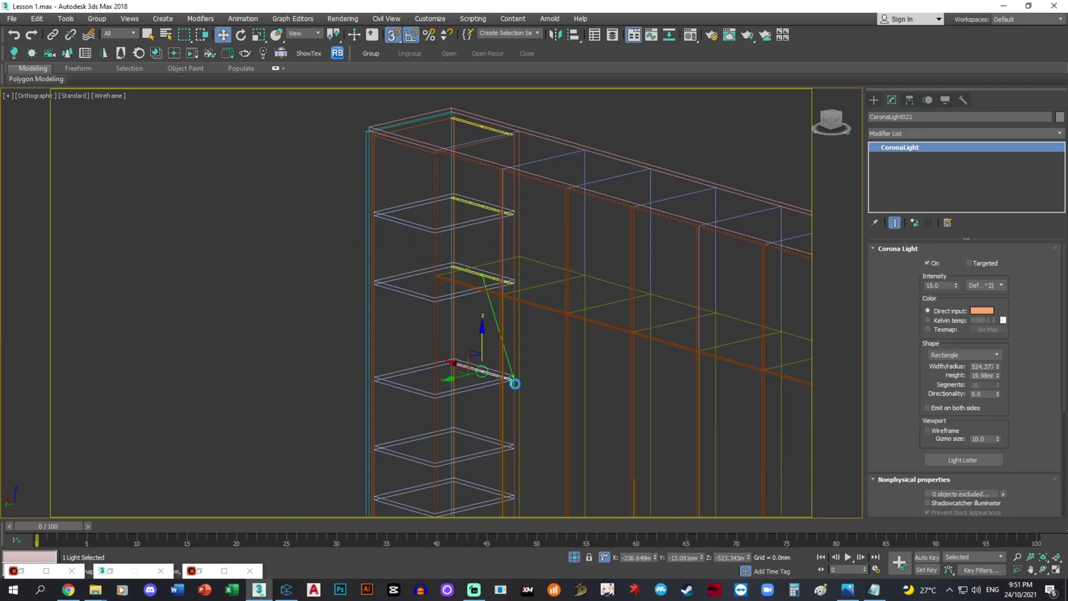
left_click(535, 341)
middle_click_drag(536, 342, 559, 242)
left_click_drag(537, 278, 562, 432, "shift")
left_click(537, 341)
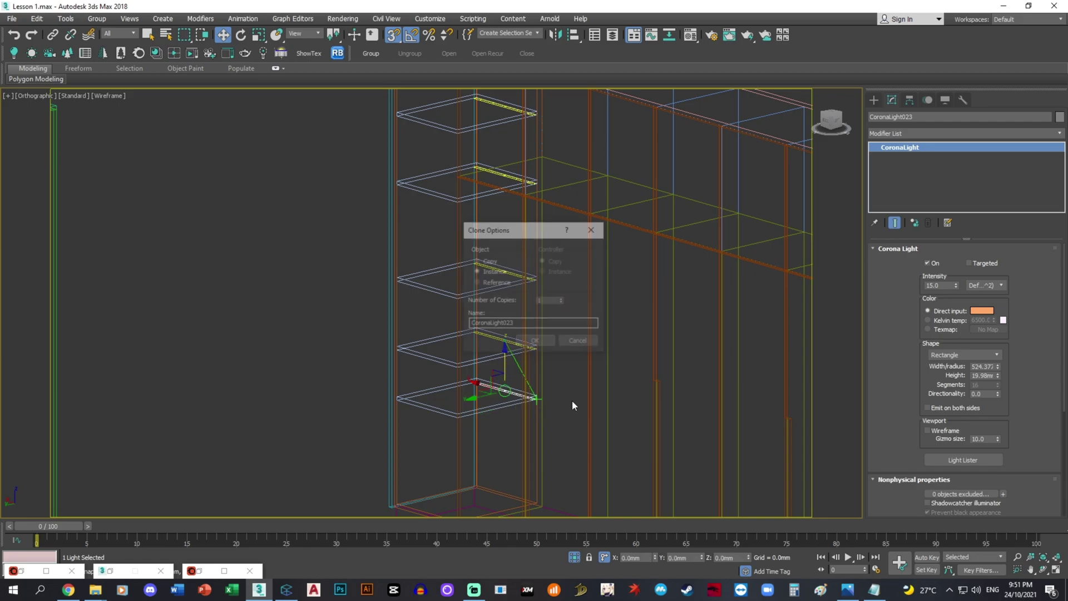
left_click(535, 341)
- Select all six lights in the second wardrobe's open bay and nudge them slightly below their panels in the Left view
scroll(584, 348, "down", 6)
key("F3")
mouse_move(576, 365)
middle_mouse_down("alt")
mouse_move(596, 333)
mouse_move(577, 382)
middle_mouse_up("alt")
key("t")
scroll(649, 467, "up", 5)
key("F3")
mouse_move(649, 466)
middle_mouse_down()
mouse_move(529, 368)
mouse_move(507, 387)
middle_mouse_up()
scroll(530, 370, "down", 10)
scroll(506, 391, "up", 3)
scroll(505, 400, "up", 5)
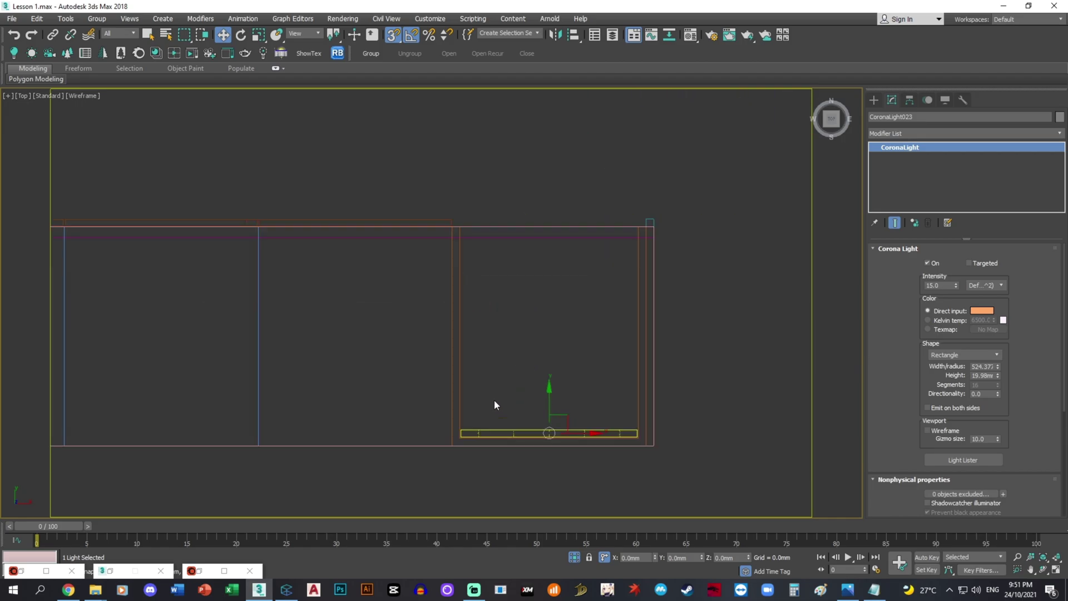
left_click_drag(494, 433, 497, 434)
key("f")
scroll(507, 393, "down", 6)
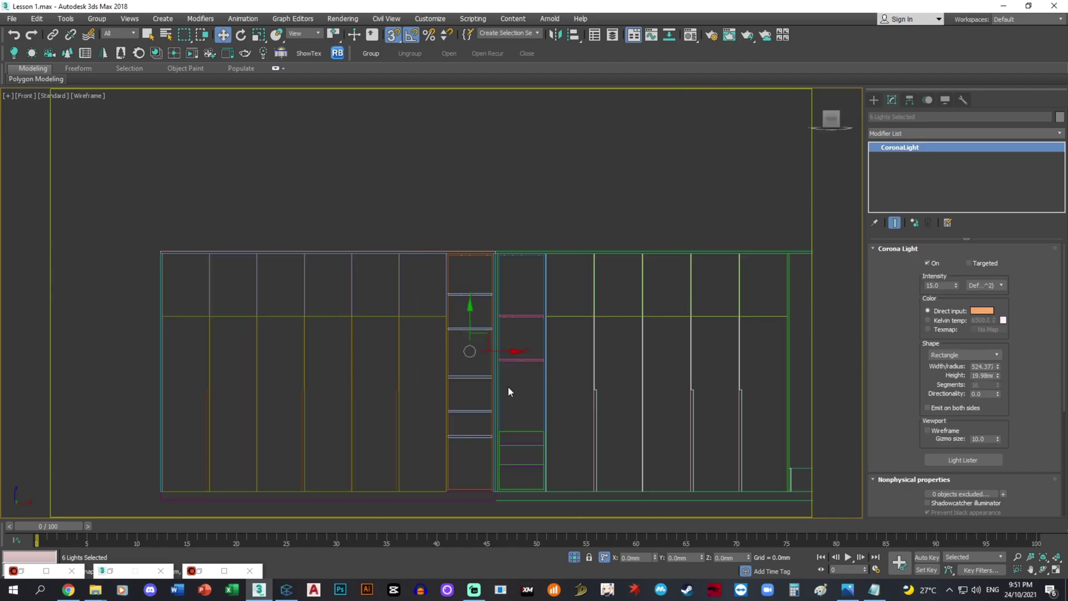
middle_click_drag(508, 386, 667, 278, "alt")
left_click_drag(832, 128, 832, 116)
left_click(833, 116)
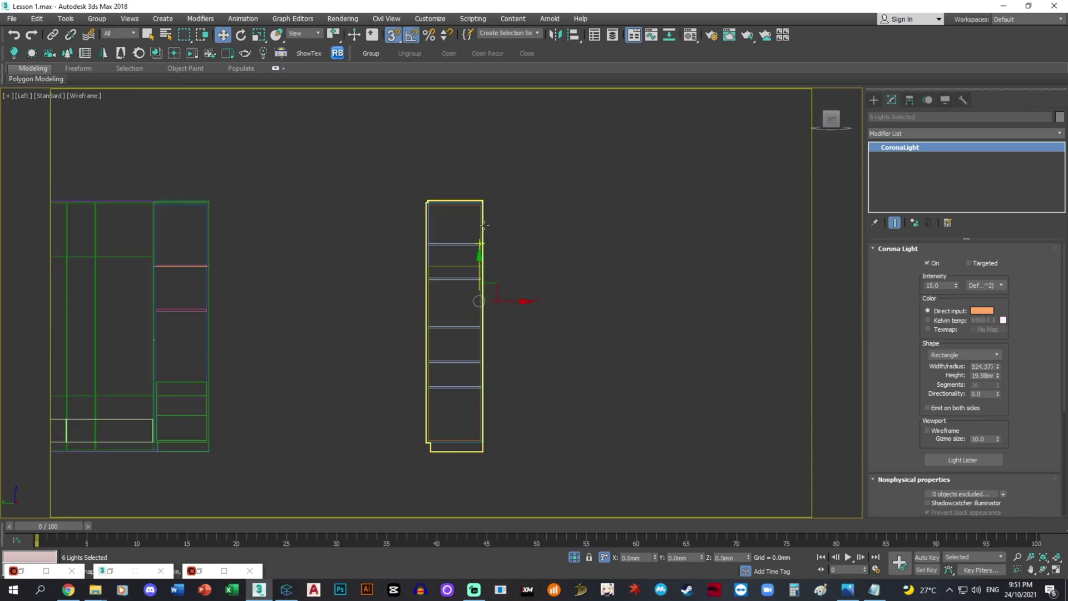
scroll(480, 266, "up", 8)
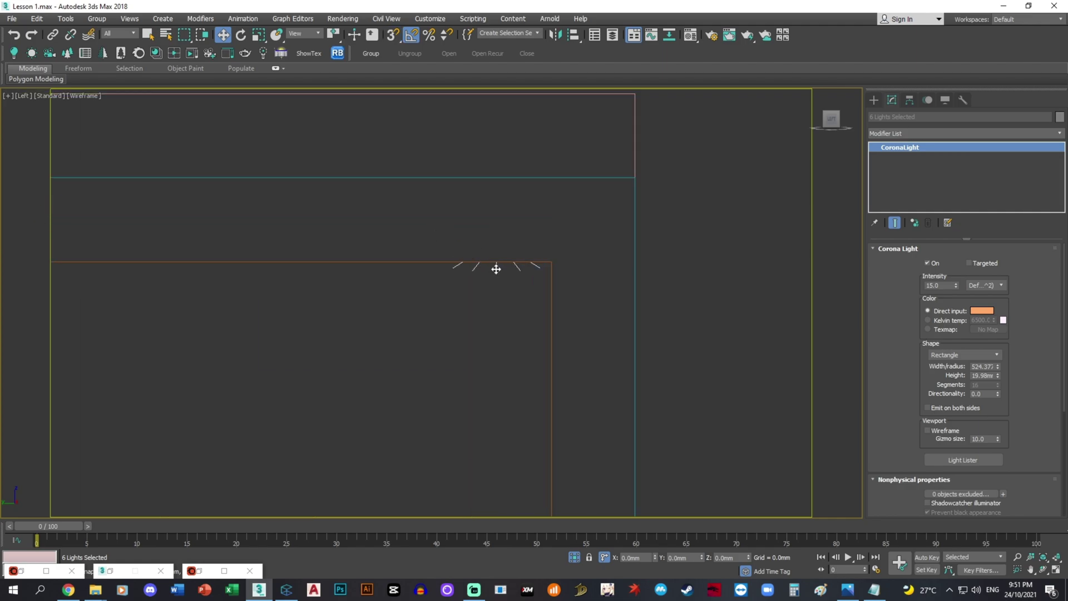
scroll(496, 268, "down", 6)
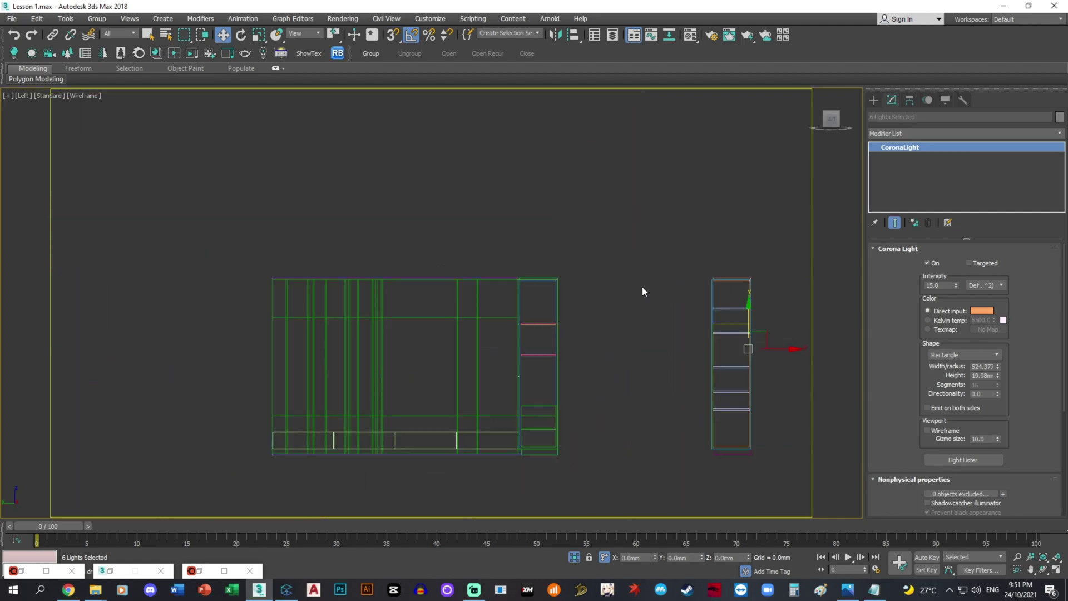
- Select the three shelf lights in the first wardrobe's open bay and lower them slightly in the Left view
scroll(554, 247, "up", 10)
key("t")
key("z")
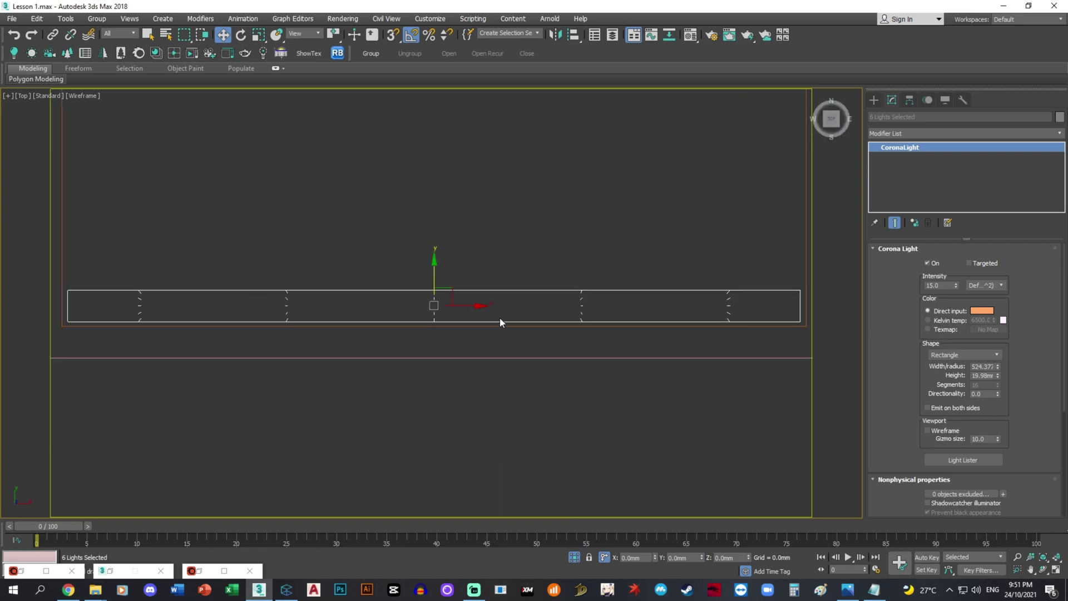
scroll(500, 317, "down", 10)
middle_click_drag(657, 296, 454, 431)
scroll(342, 248, "up", 7)
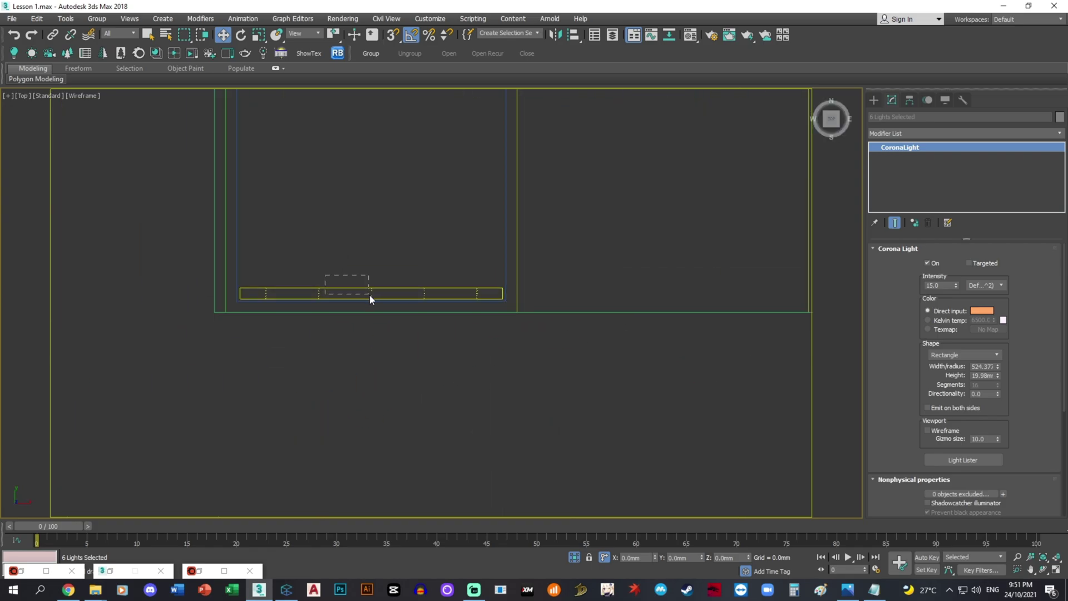
left_click_drag(369, 295, 371, 297)
middle_click_drag(383, 300, 540, 235, "alt")
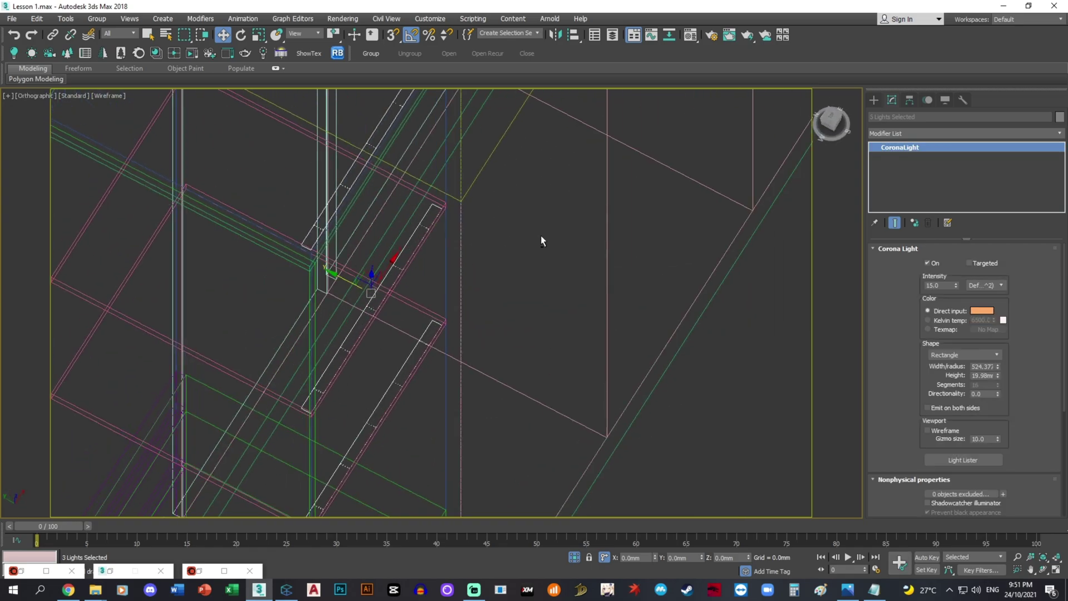
left_click(829, 129)
scroll(436, 262, "down", 6)
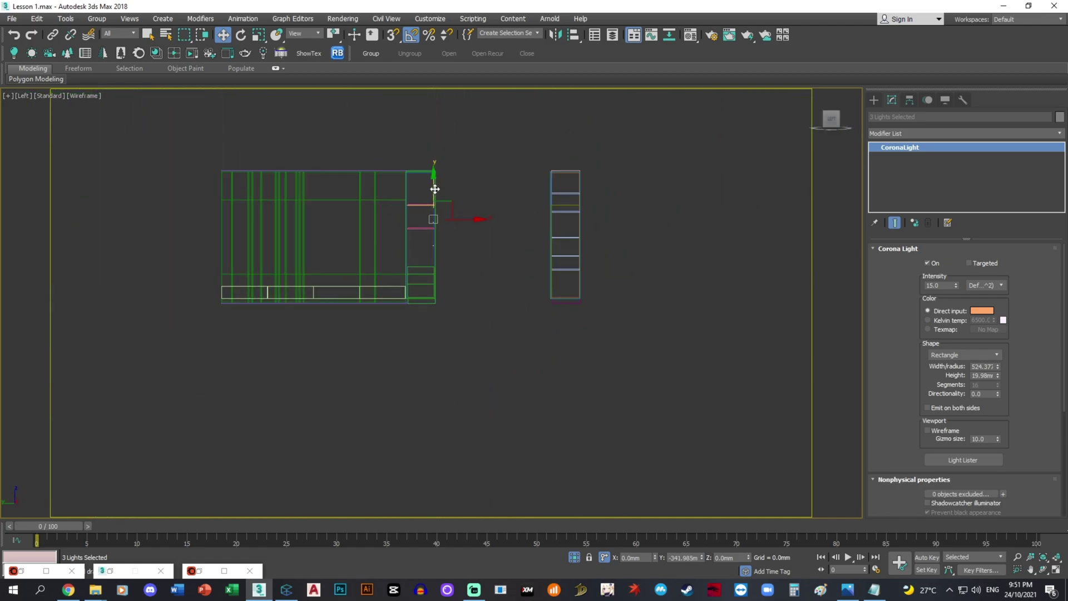
scroll(431, 178, "up", 4)
scroll(556, 265, "up", 5)
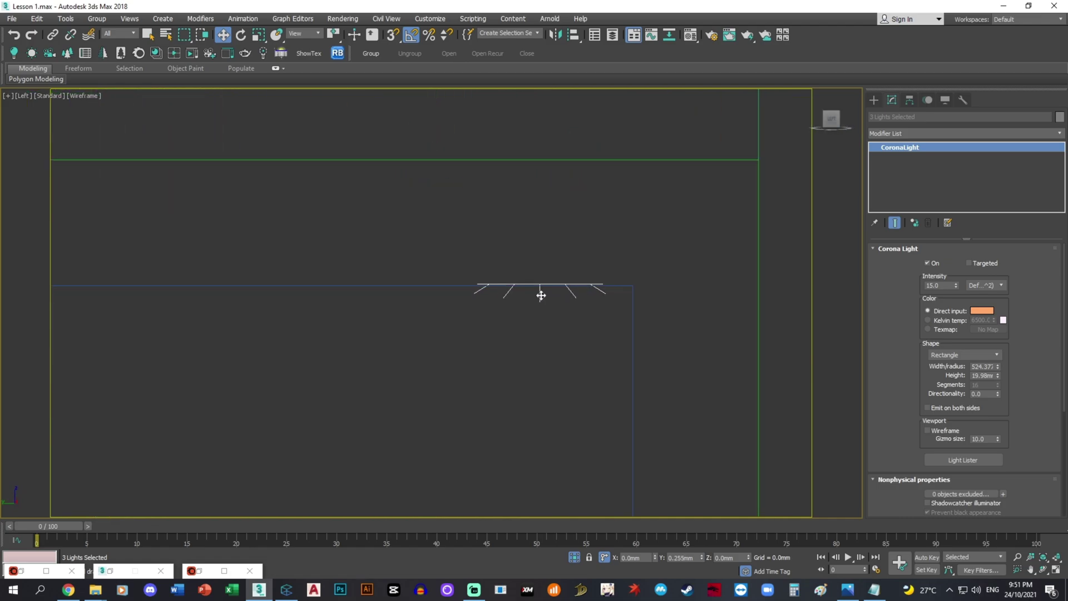
left_click_drag(540, 295, 539, 299)
- Examine the light placement across both wardrobes and the feature wall in shaded and wireframe display
scroll(541, 298, "down", 8)
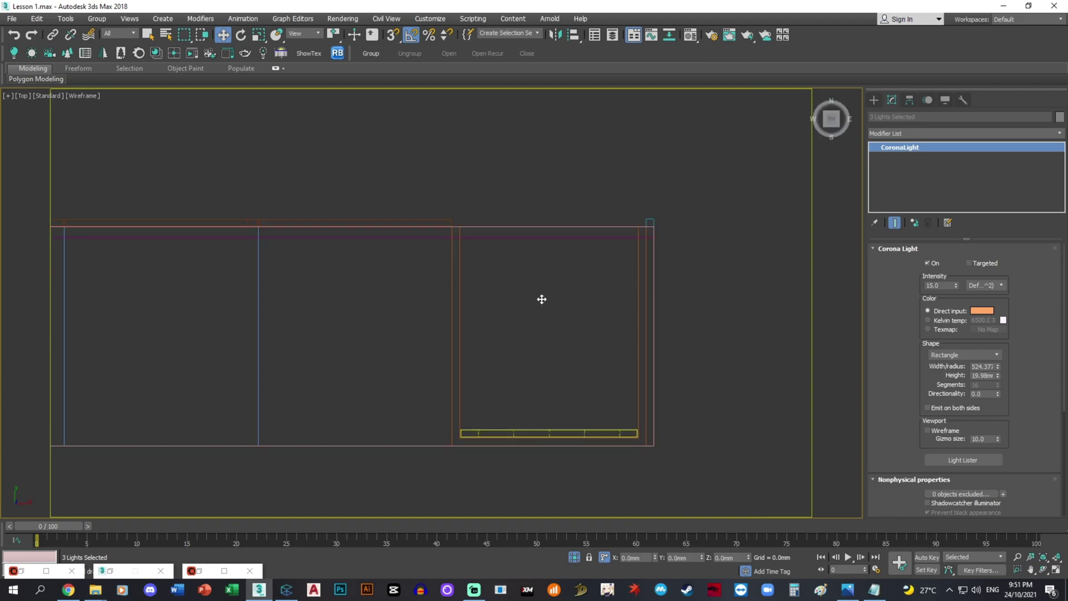
middle_click_drag(541, 298, 663, 245, "alt")
key("F3")
mouse_move(580, 301)
middle_mouse_down("alt")
mouse_move(615, 277)
mouse_move(584, 299)
middle_mouse_up("alt")
left_click(605, 285)
key("F3")
scroll(592, 293, "down", 3)
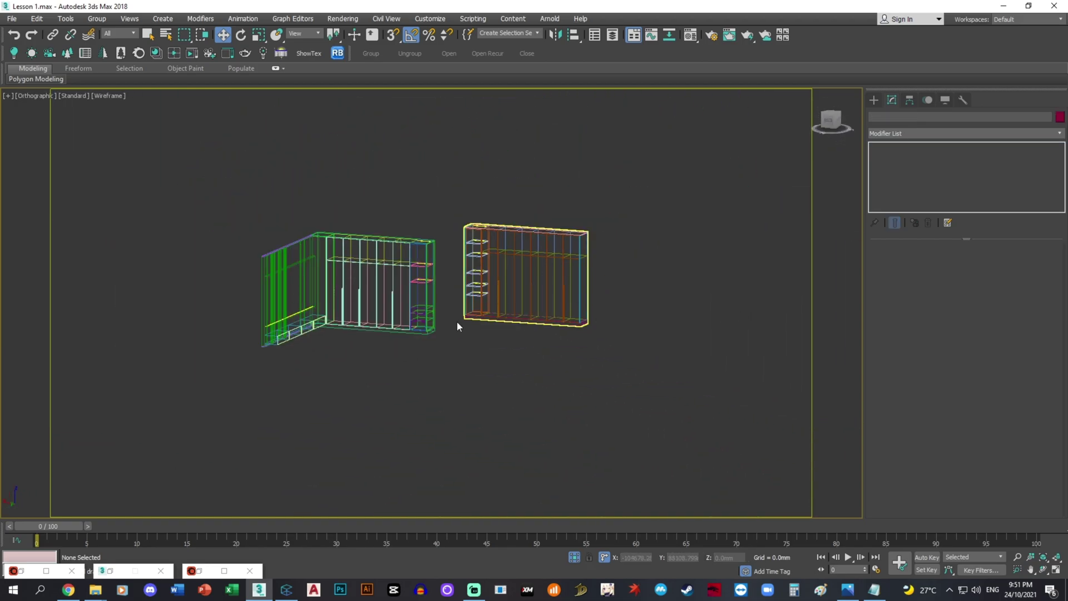
scroll(328, 311, "up", 4)
scroll(301, 313, "down", 2)
left_click(280, 315)
middle_click_drag(379, 334, 305, 379, "alt")
left_click(335, 355)
- End the isolation, view the full scene through the bedroom's CoronaCamera001, and clear the selection
right_click(482, 366)
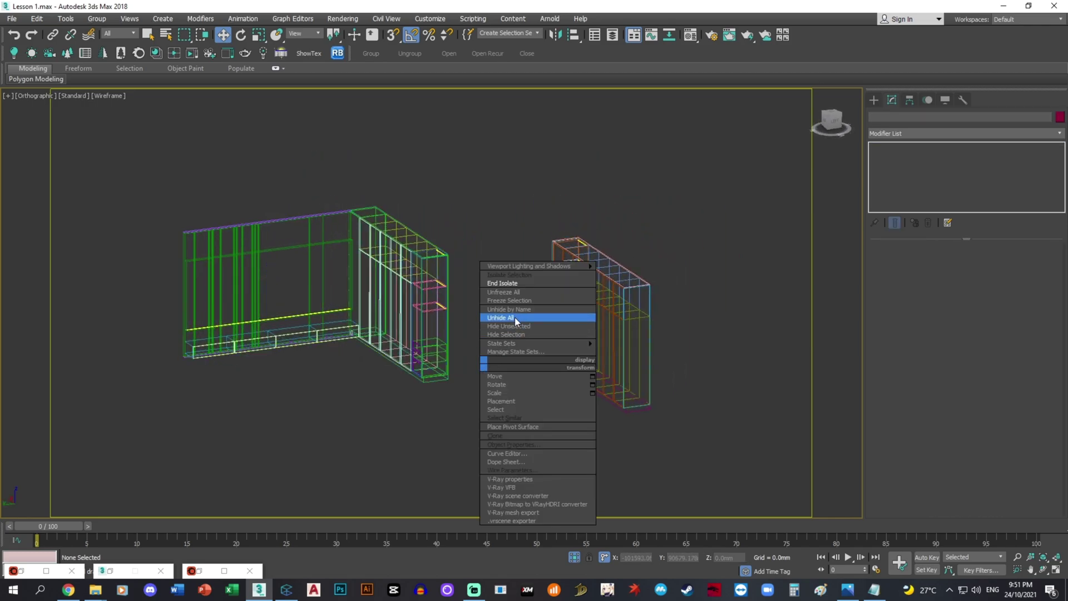
left_click(518, 285)
key("t")
scroll(574, 268, "down", 1)
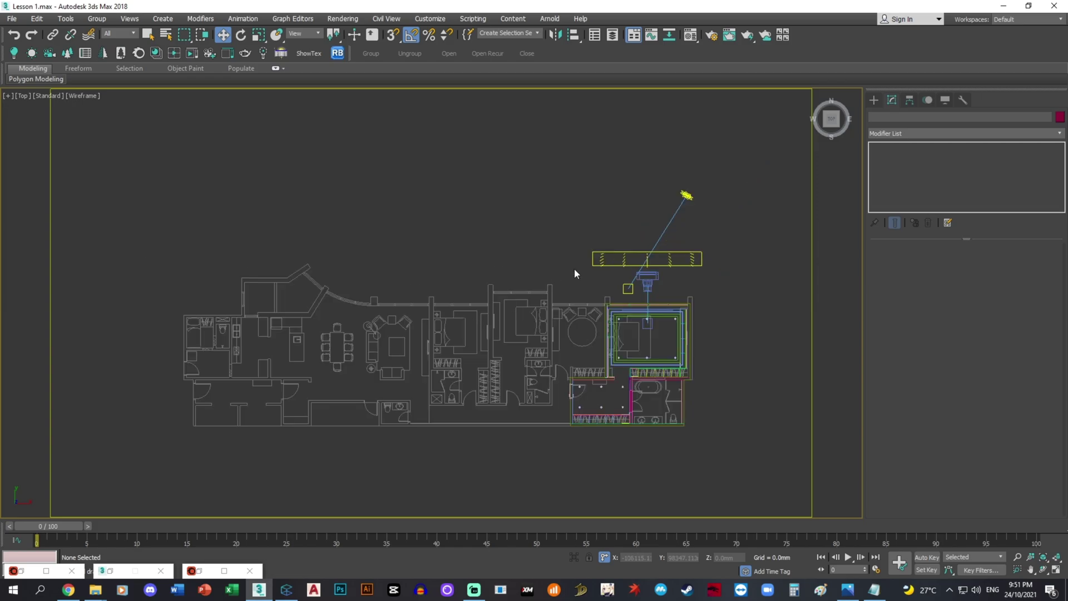
scroll(652, 341, "up", 4)
key("s")
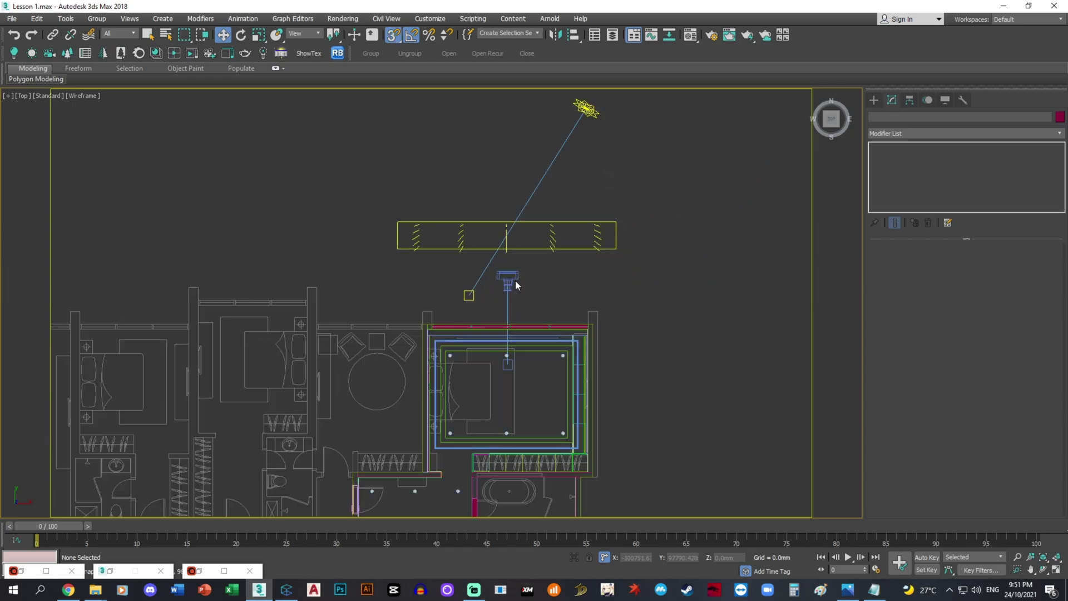
left_click(505, 285)
key("c")
left_click(537, 417)
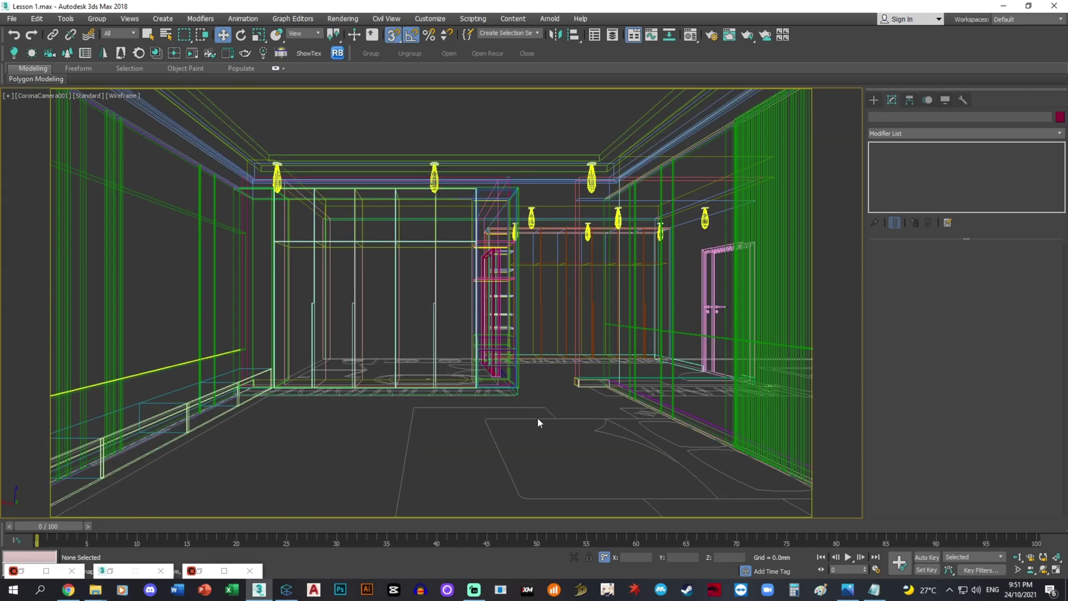
- Shade the camera view and regenerate the Corona LightMix layers by instanced lights, including them in denoising
key("F3")
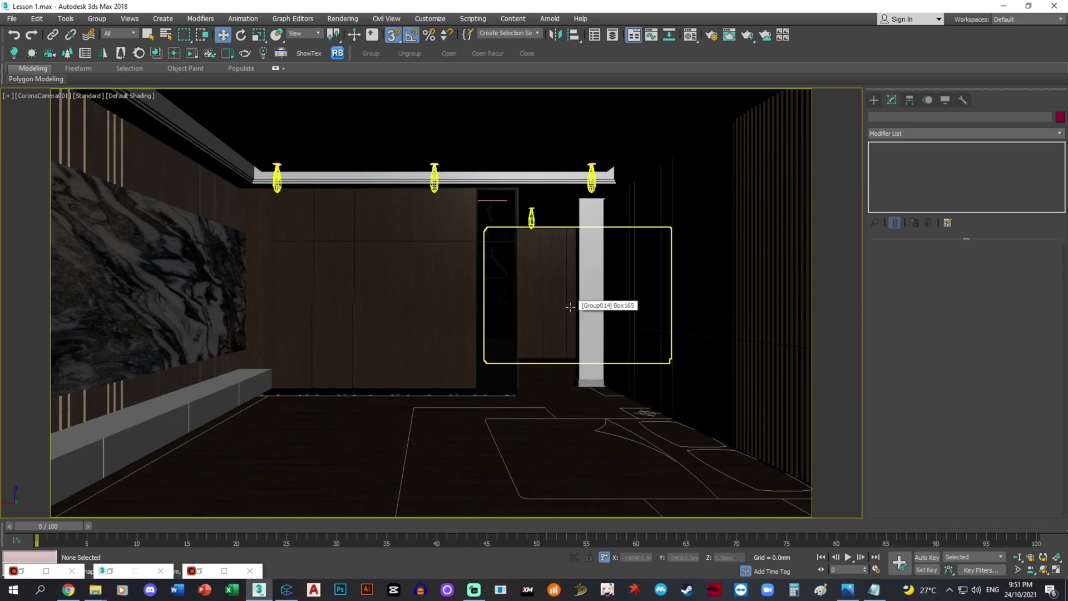
key("F10")
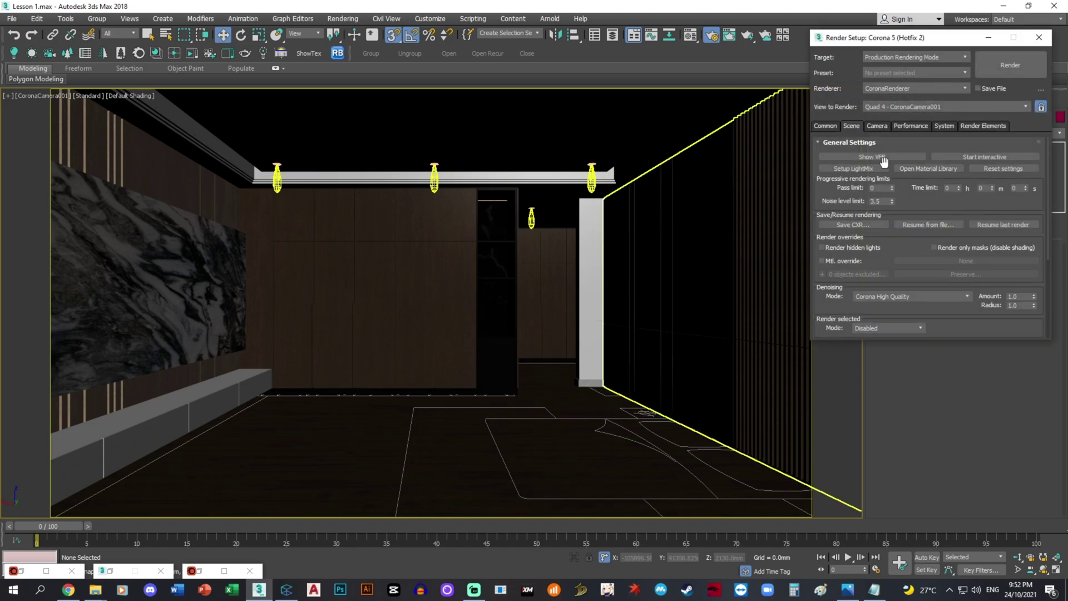
left_click(854, 169)
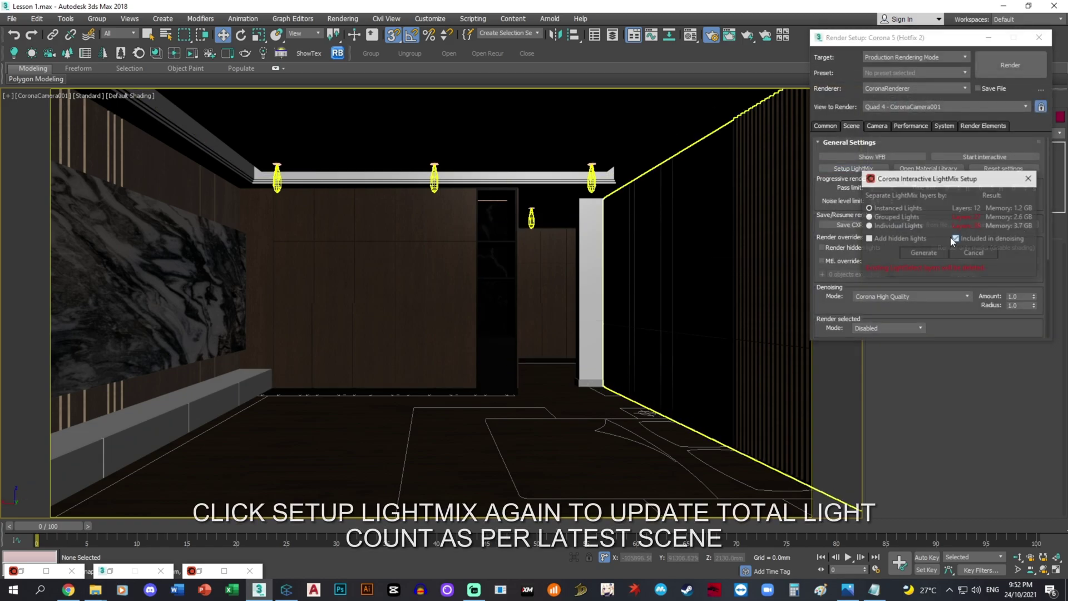
left_click(920, 252)
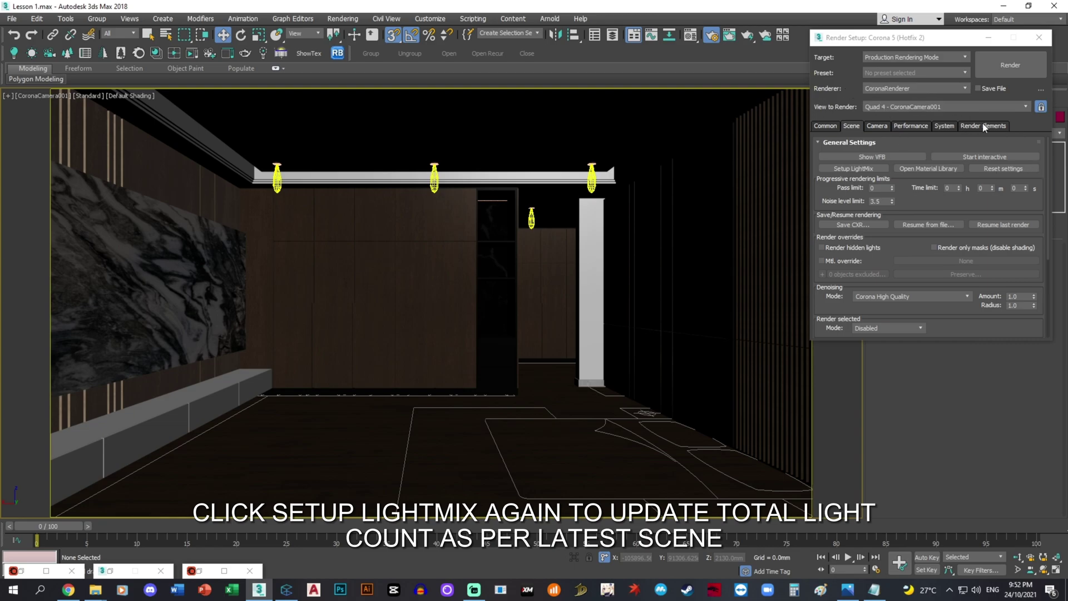
- Preview the room with an interactive render, stop it, and close the frame buffer
left_click(989, 157)
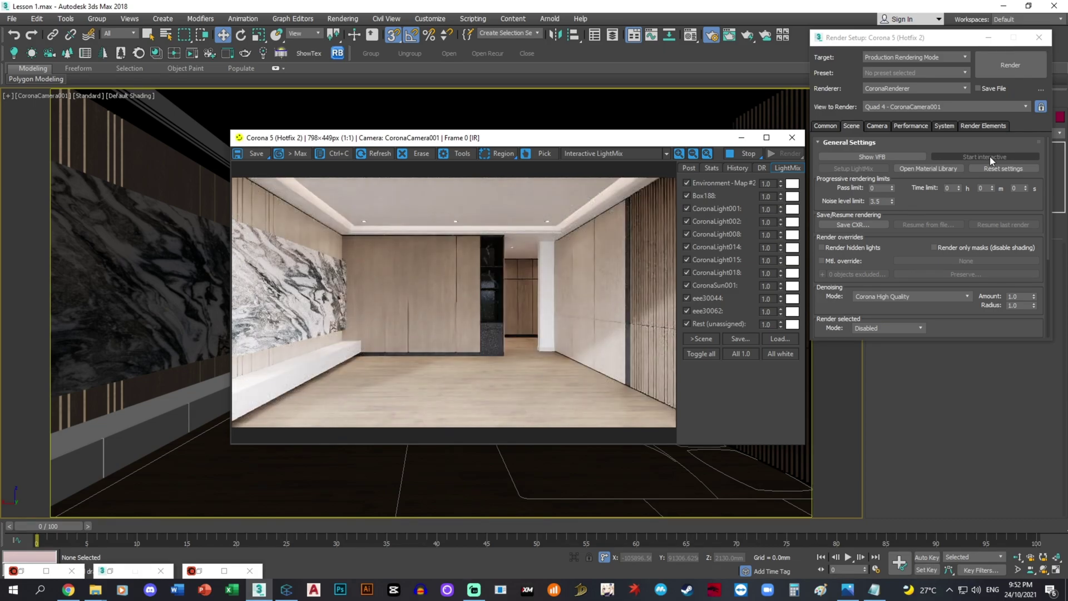
left_click(756, 154)
left_click(792, 137)
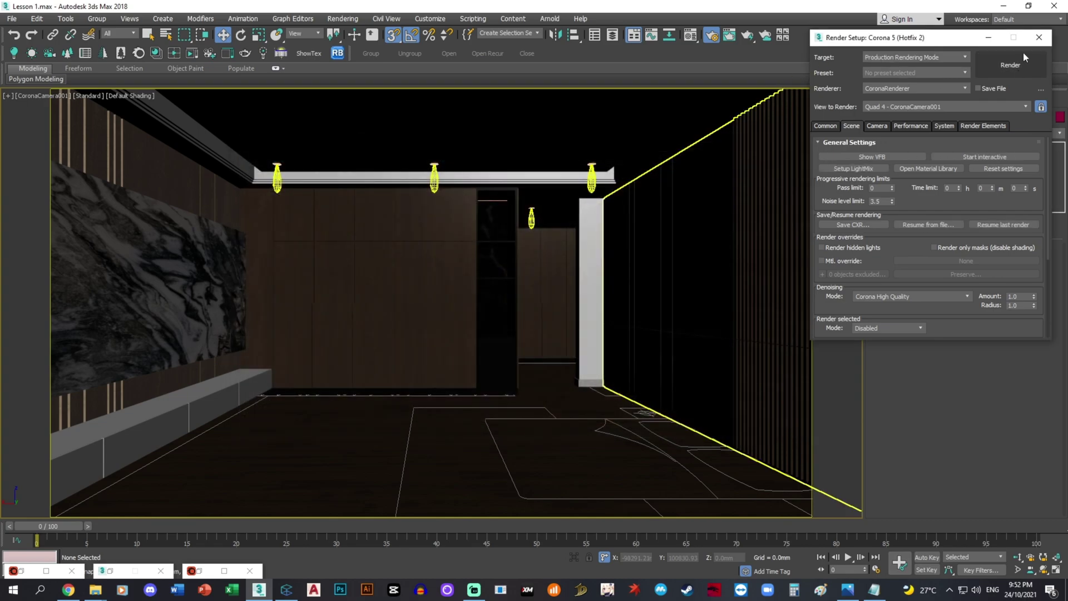
- Select the shelf light in the first wardrobe's open bay in Top view and enable Generates caustics
left_click(503, 258)
key("t")
key("z")
key("F3")
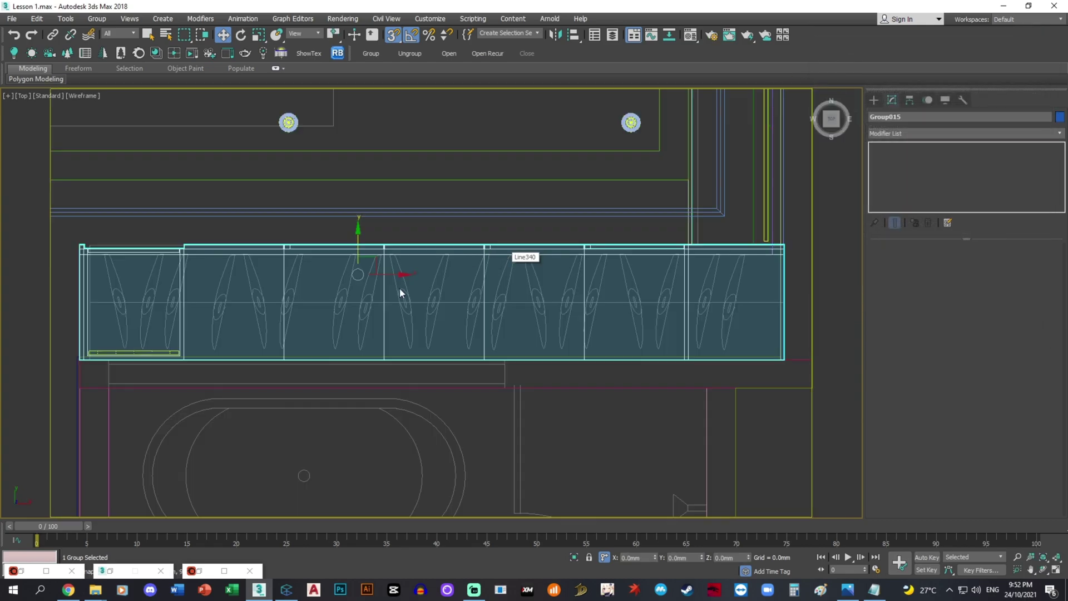
scroll(161, 331, "up", 3)
middle_click_drag(162, 331, 300, 336)
left_click(301, 341)
left_click(286, 378)
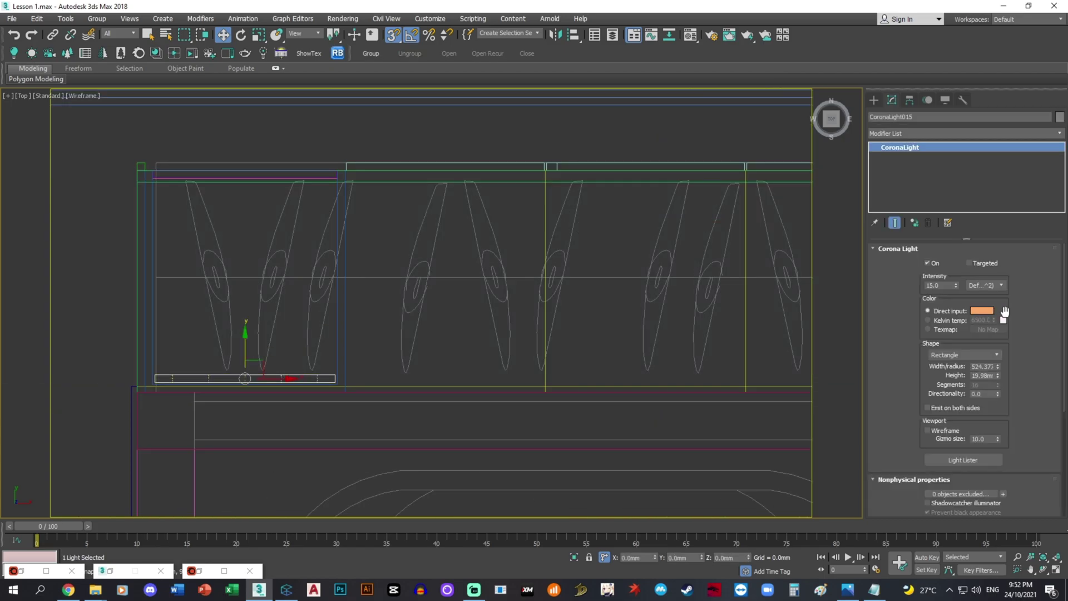
scroll(1051, 318, "down", 5)
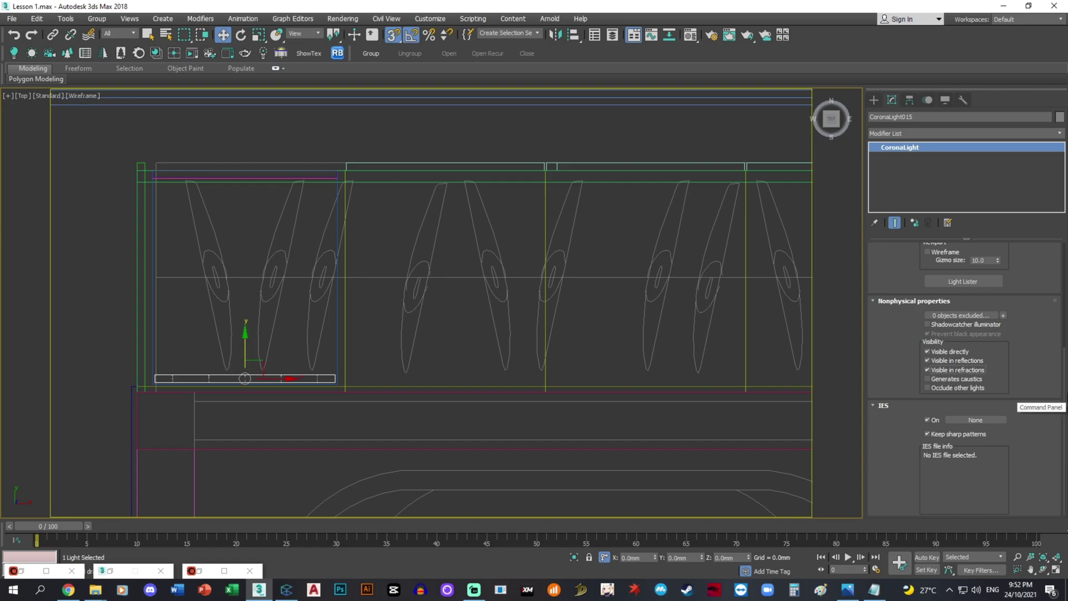
left_click(927, 378)
- Inspect the Generates caustics setting on the feature wall strip light and the second wardrobe's shelf light, and clear the selection
middle_click_drag(639, 386, 478, 335)
scroll(698, 328, "down", 4)
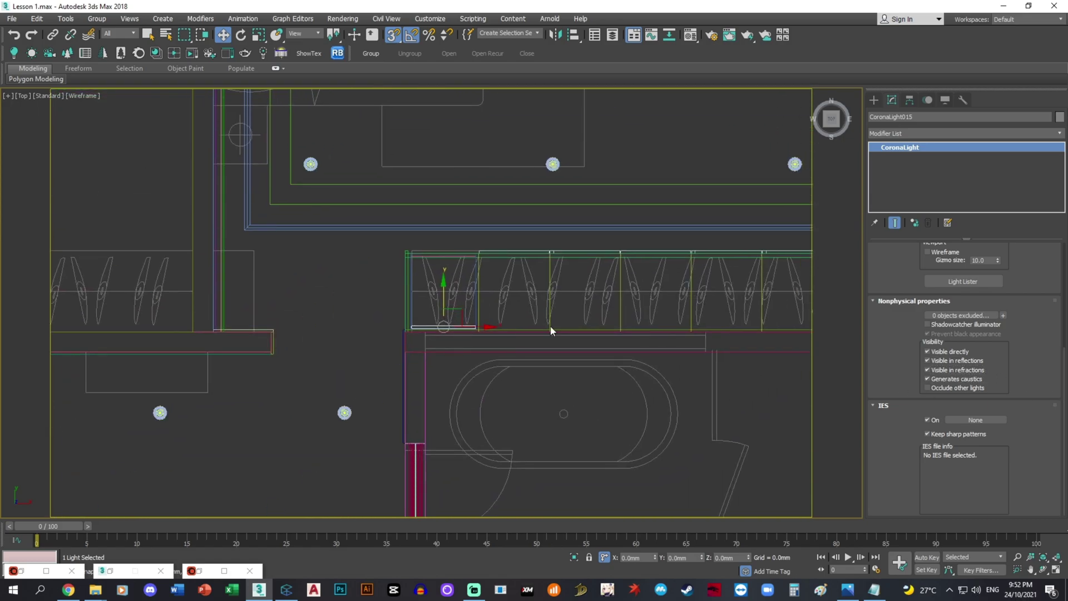
middle_click_drag(549, 325, 244, 489)
scroll(577, 307, "up", 3)
scroll(562, 359, "up", 3)
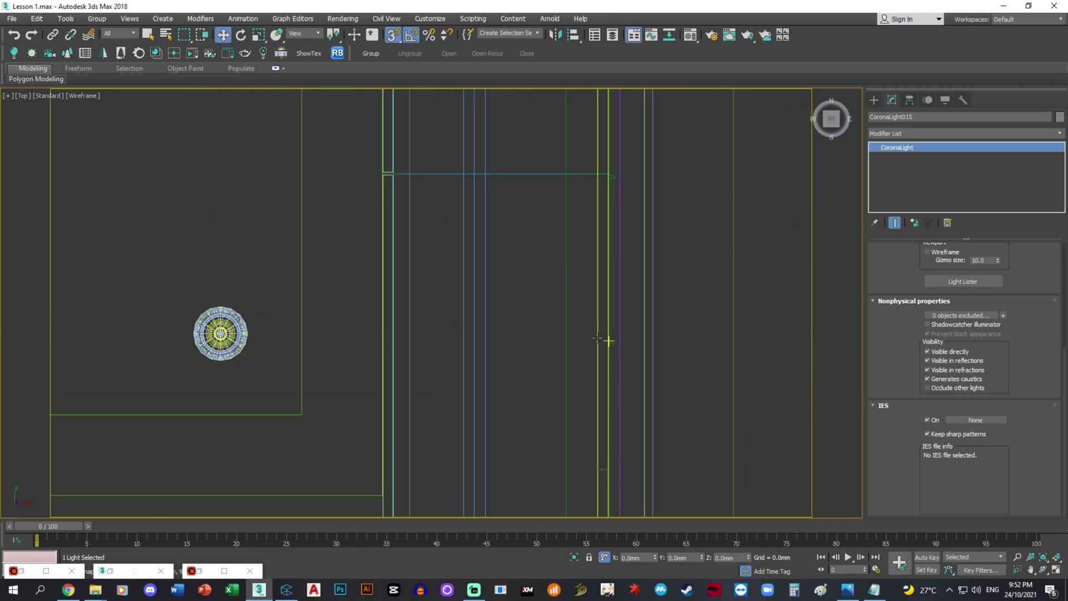
left_click(607, 340)
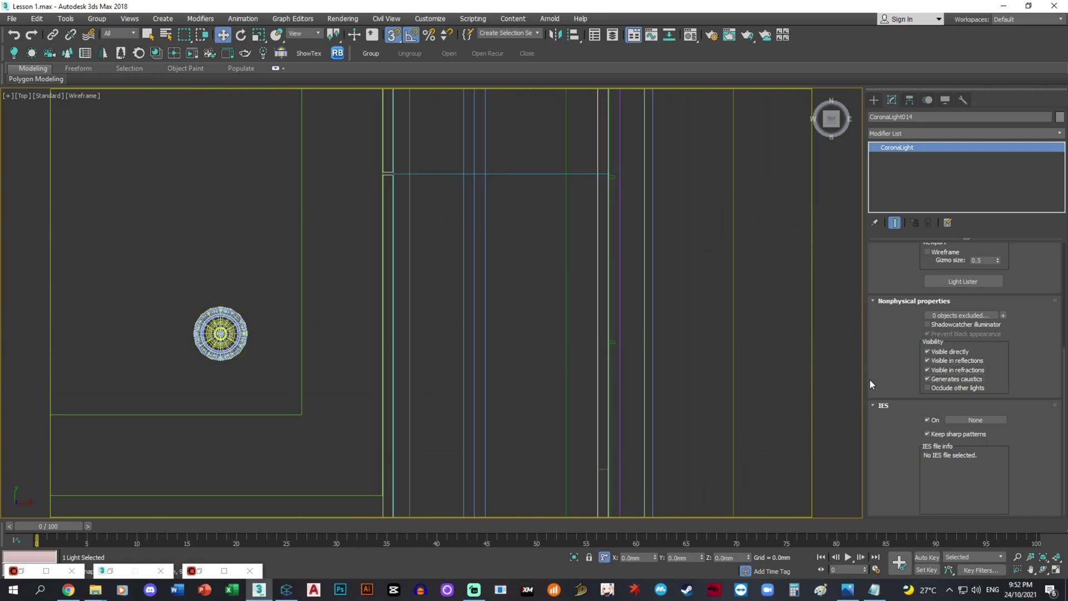
scroll(723, 234, "down", 5)
scroll(637, 348, "up", 6)
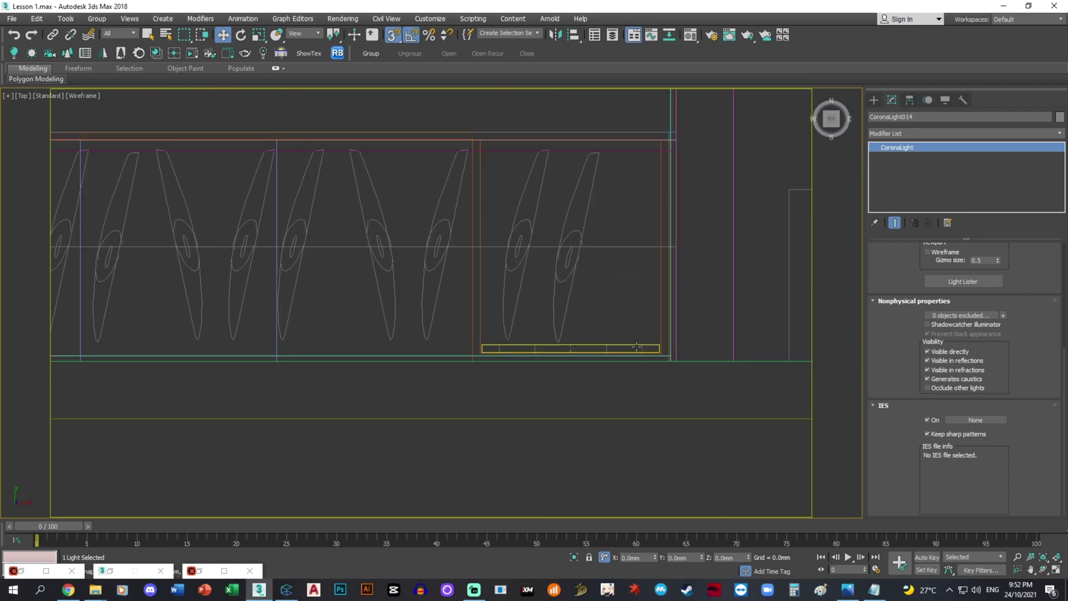
left_click(637, 347)
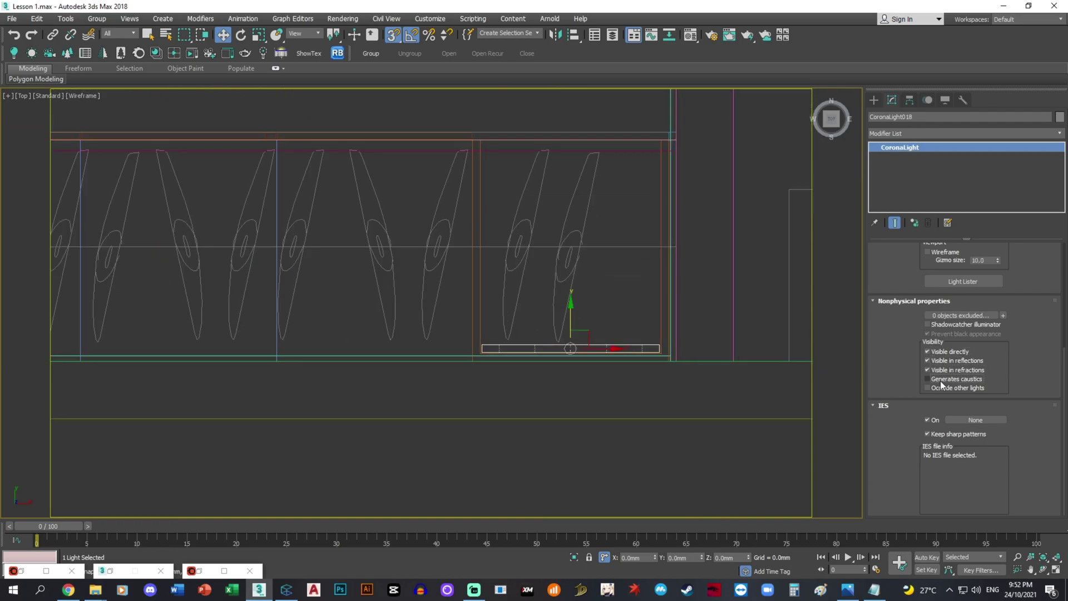
left_click(647, 322)
- Return to the shaded CoronaCamera001 view and start an interactive render of the updated lighting
scroll(661, 312, "down", 5)
key("c")
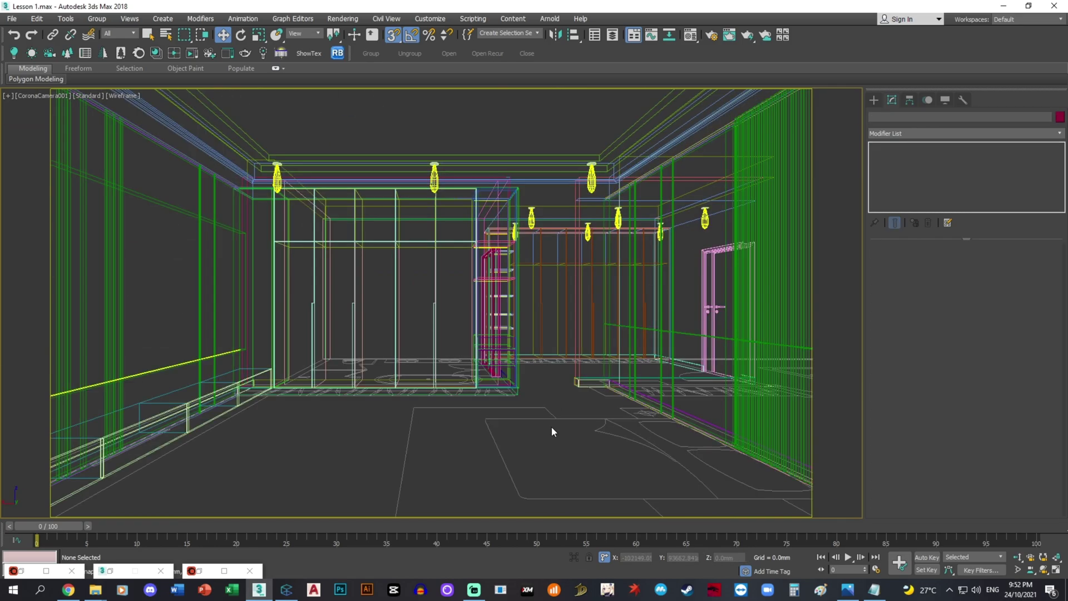
key("F3")
key("F10")
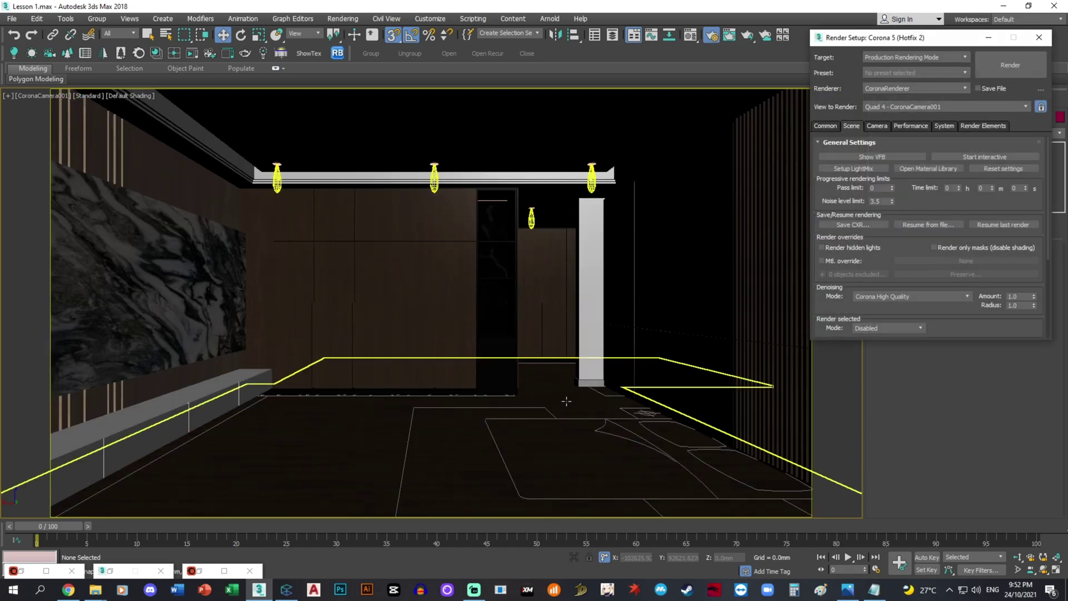
left_click(962, 156)
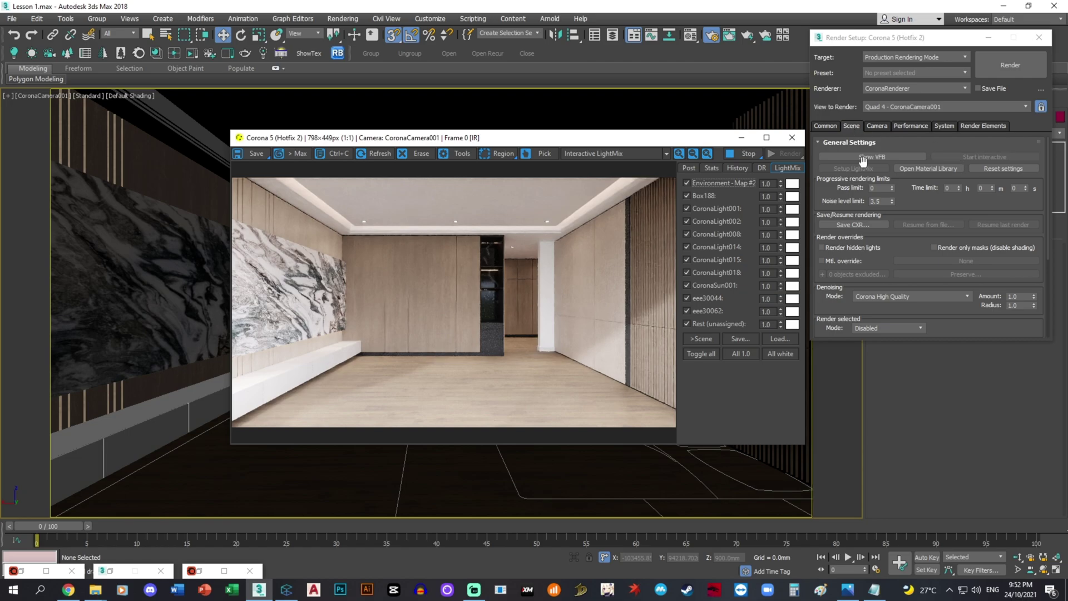
- Compare the render with the CoronaLight001, CoronaLight018 and CoronaLight015 LightMix layers switched off and on
left_click(686, 209)
left_click(687, 209)
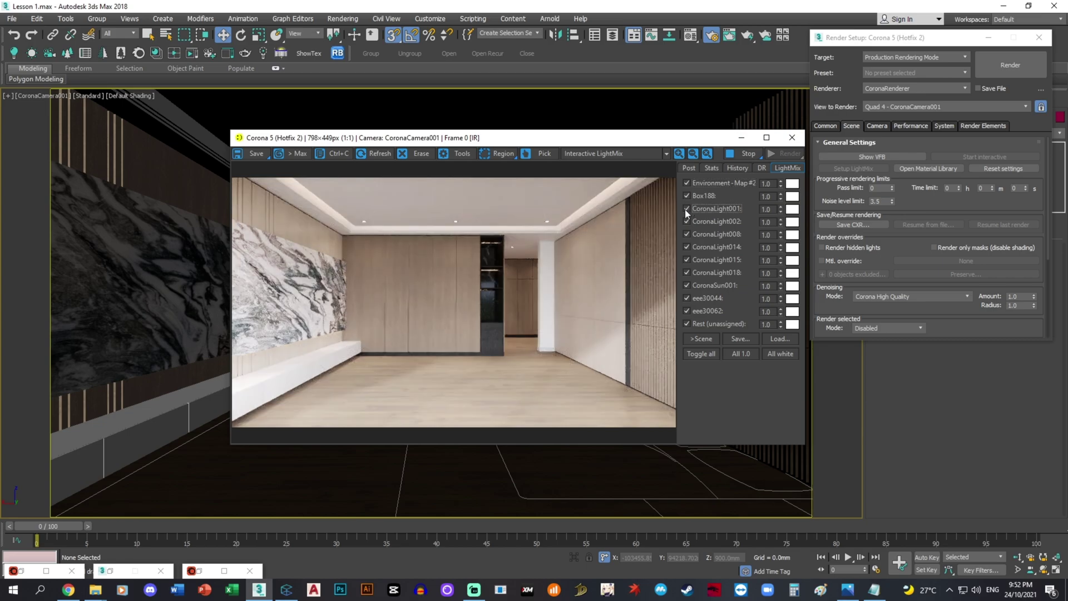
left_click(686, 272)
left_click(686, 272)
left_click(686, 260)
left_click(685, 261)
left_click(686, 261)
left_click(686, 262)
- Set the CoronaLight015 LightMix intensity to 5
left_click(771, 260)
type("5")
key("Return")
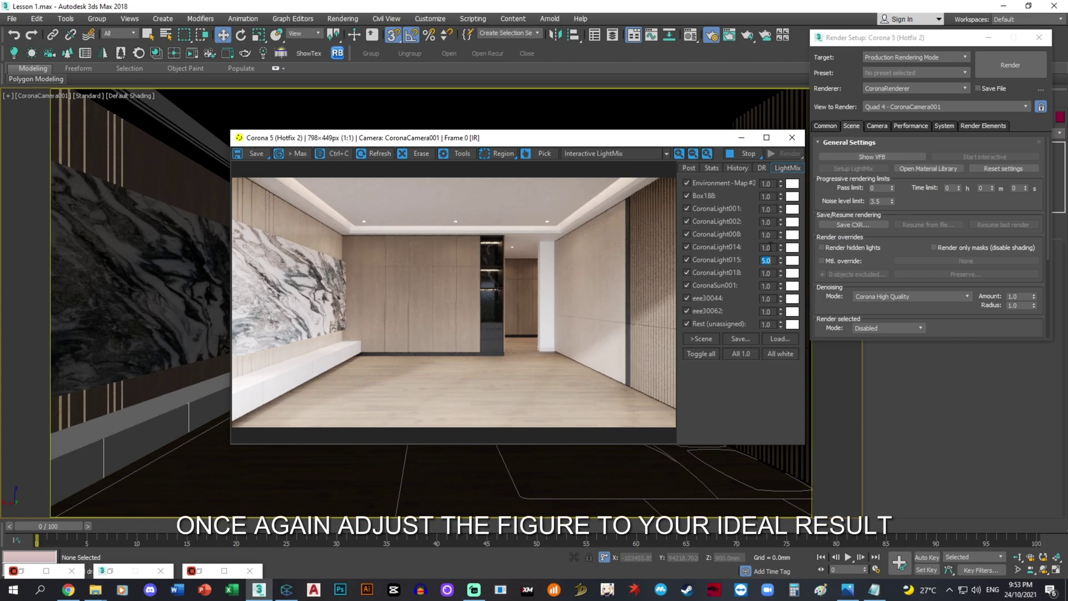
- Set the LightMix intensities of CoronaLight014, CoronaLight015 and CoronaLight018 to 3 each
left_click(687, 247)
left_click(687, 246)
double_click(766, 248)
type("3")
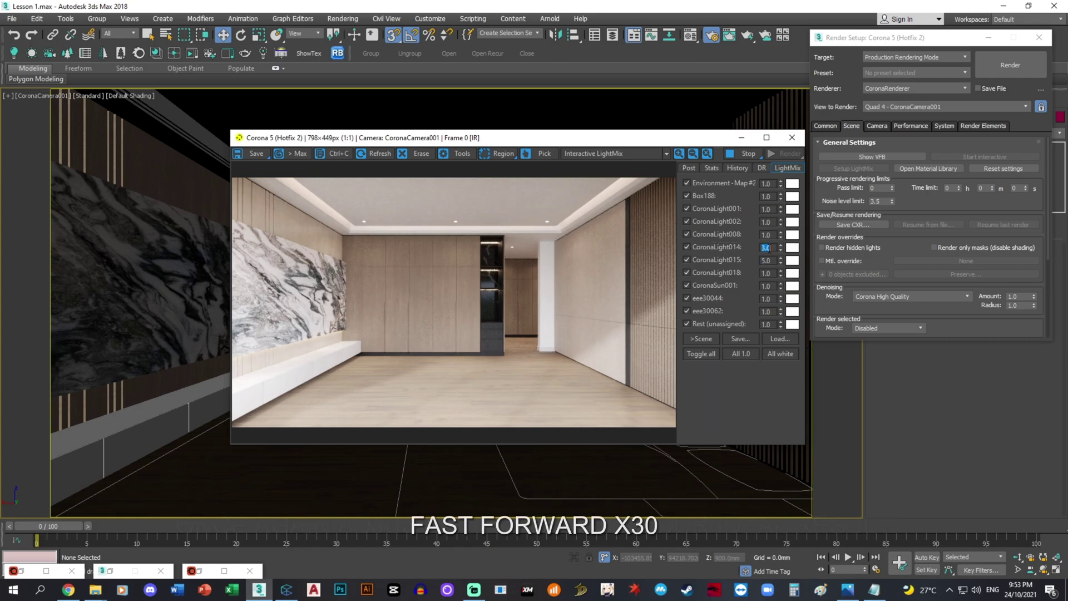
double_click(766, 260)
type("3")
double_click(766, 273)
type("3")
- Stop the interactive render and close the frame buffer
left_click(688, 286)
left_click(745, 153)
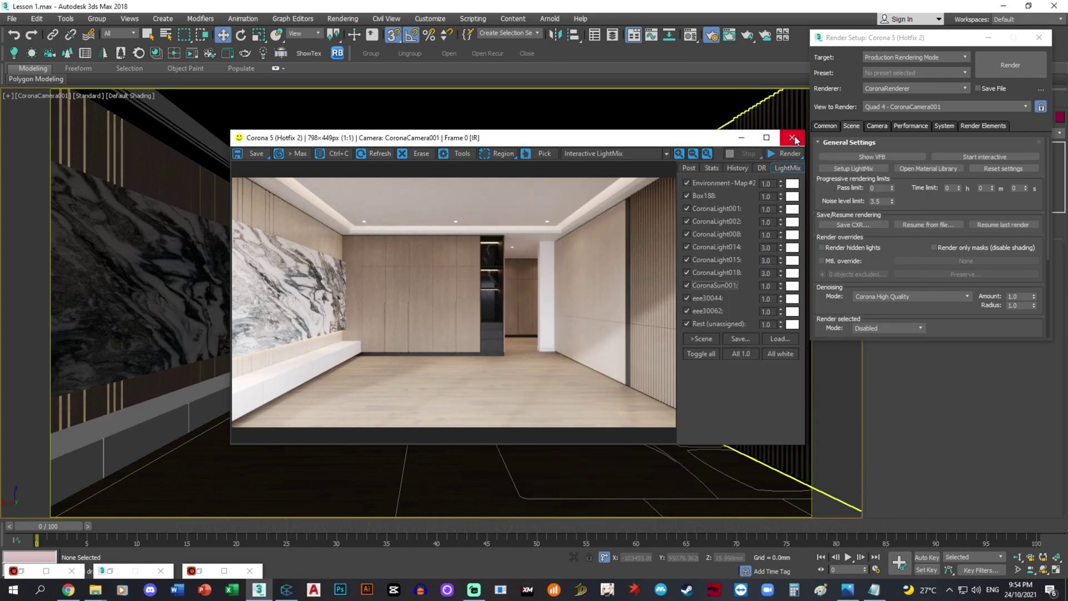
left_click(792, 138)
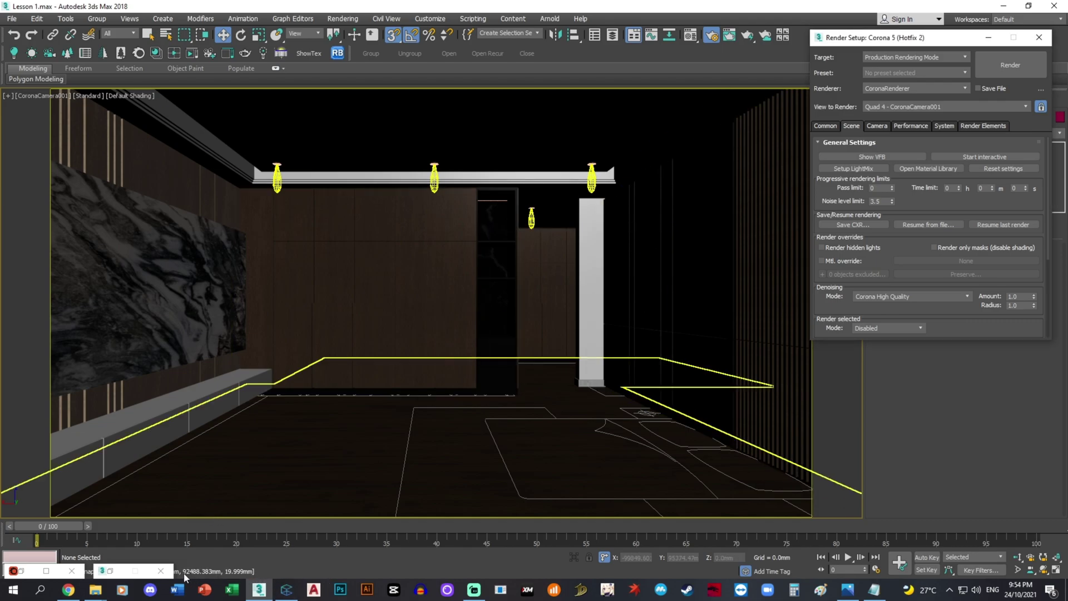
- Show the whole scene in the Top view with snapping off and nothing selected, and save the file
left_click(384, 434)
key("t")
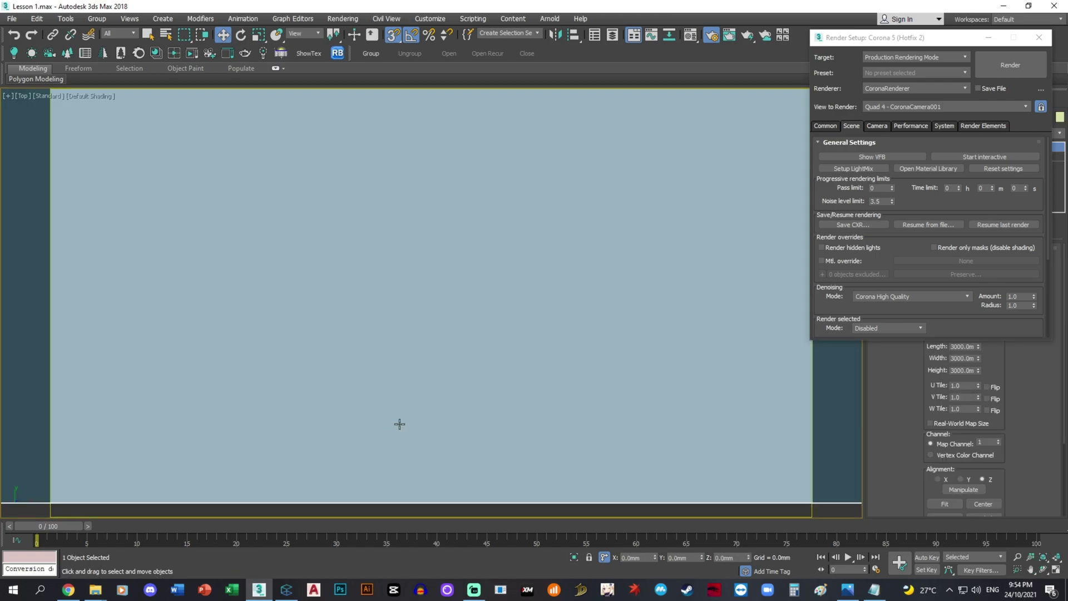
key("z")
left_click(652, 353)
key("z")
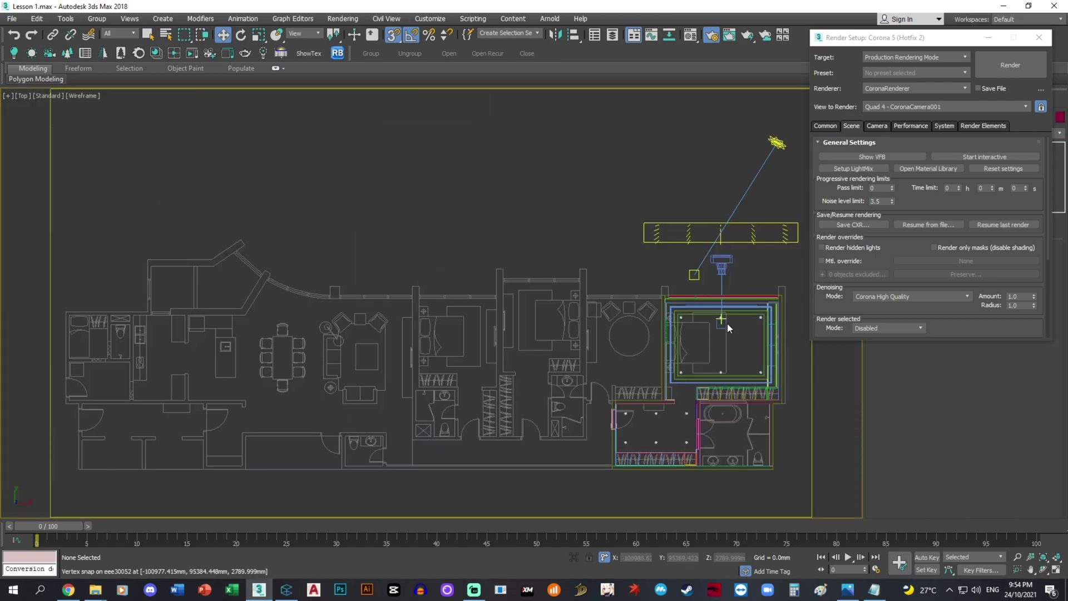
key("s")
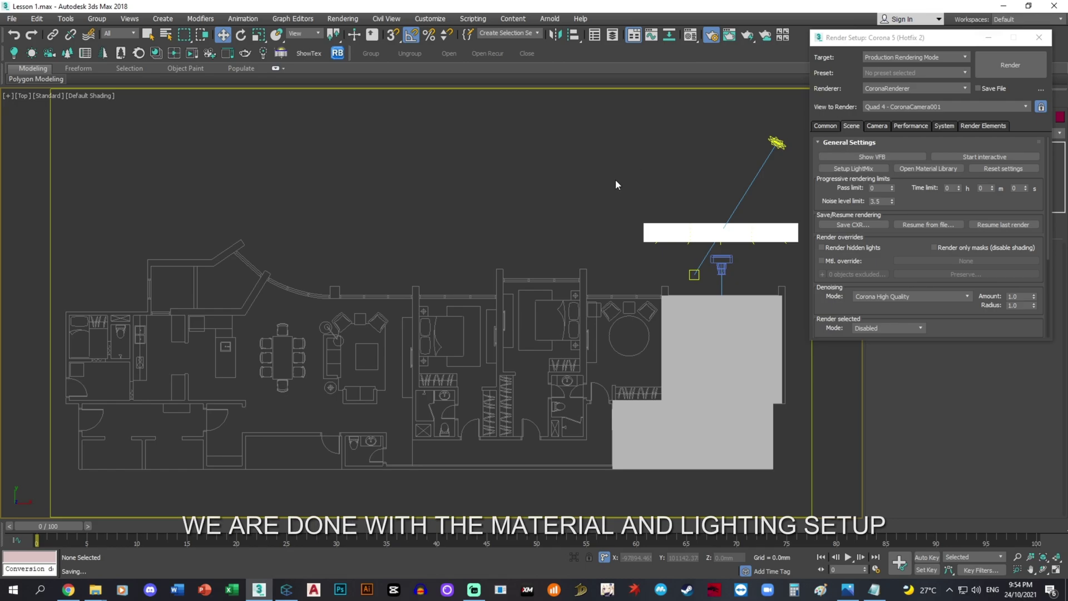
key("ctrl+s")
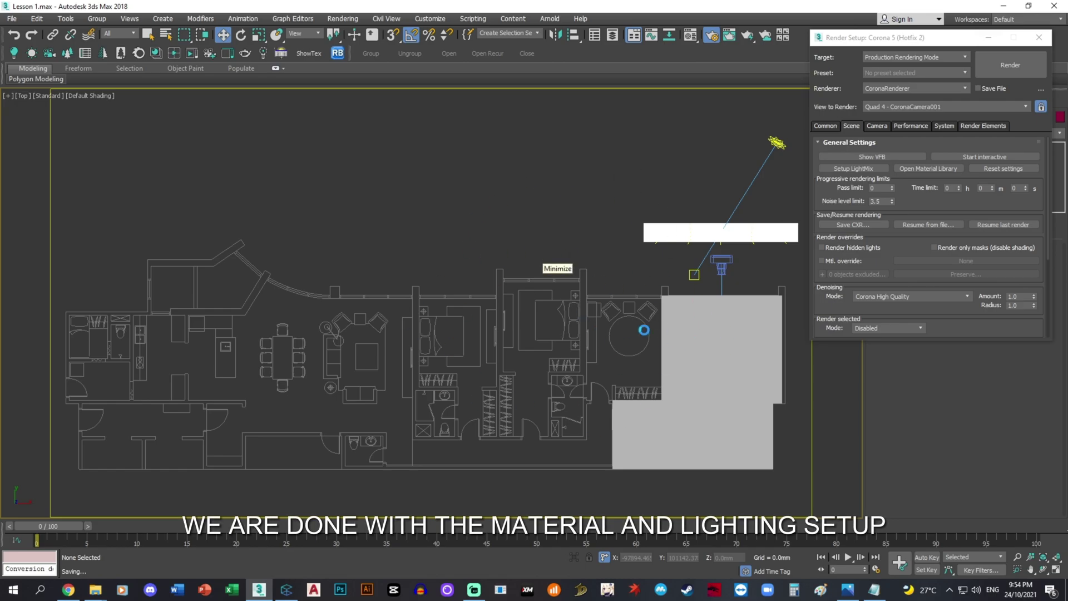